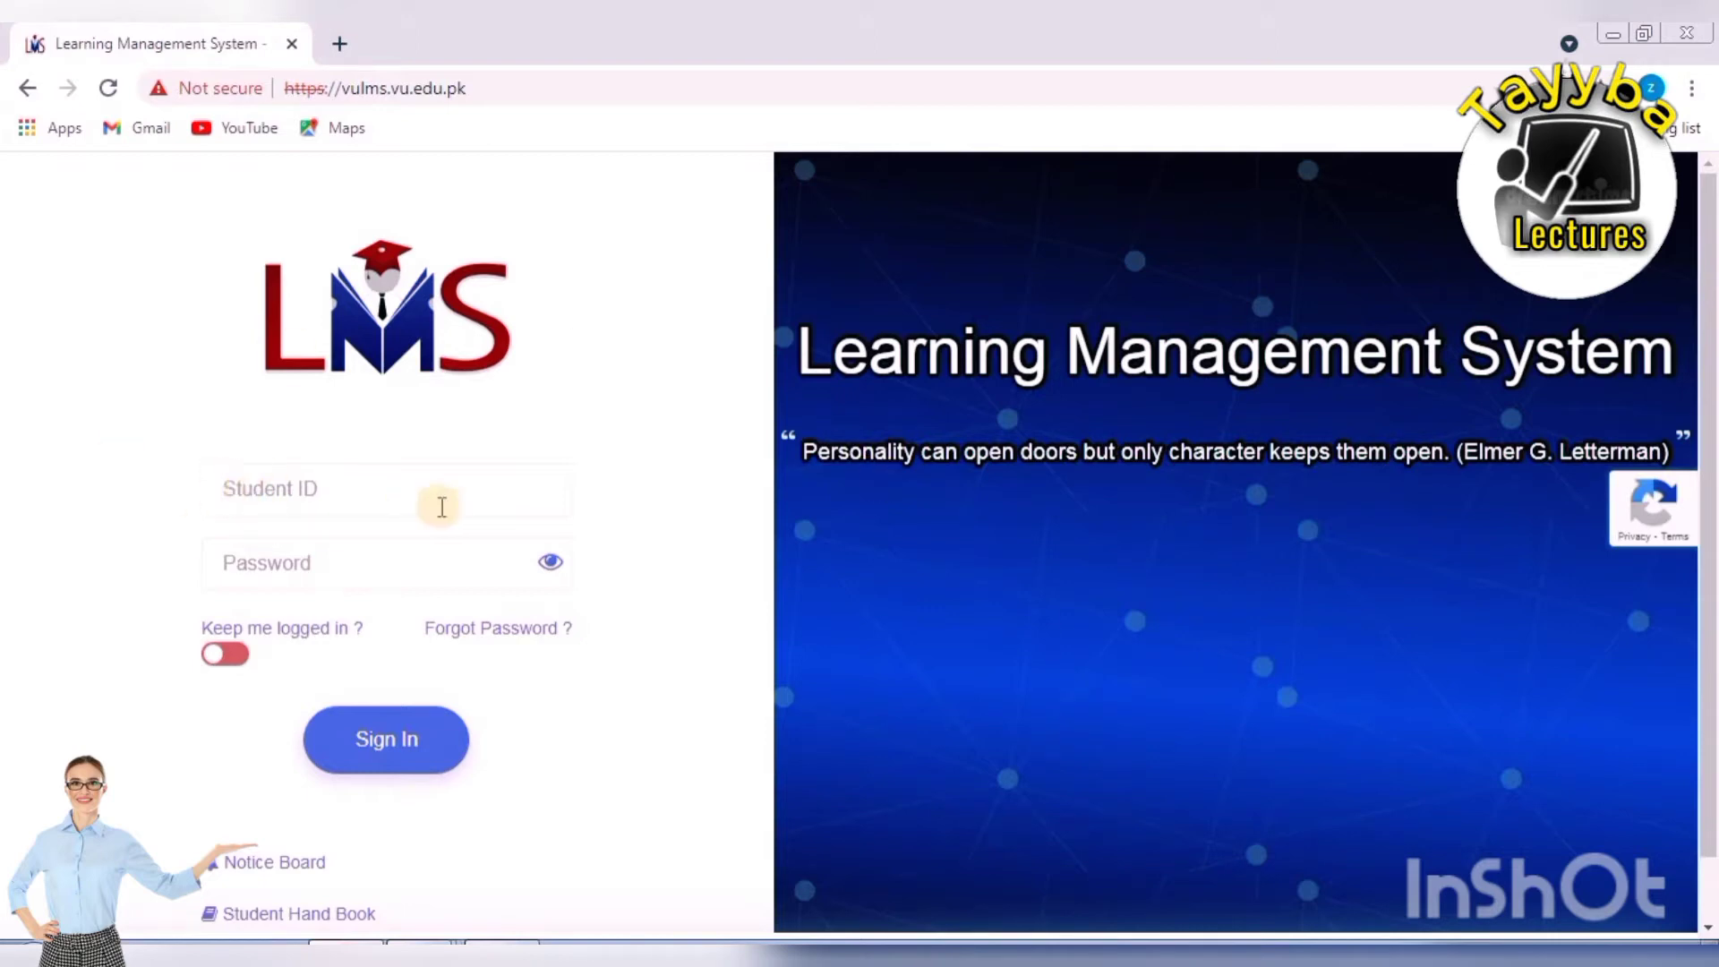
# Sign in to the VU LMS student account with the student ID and password.
pyautogui.click(380, 483)
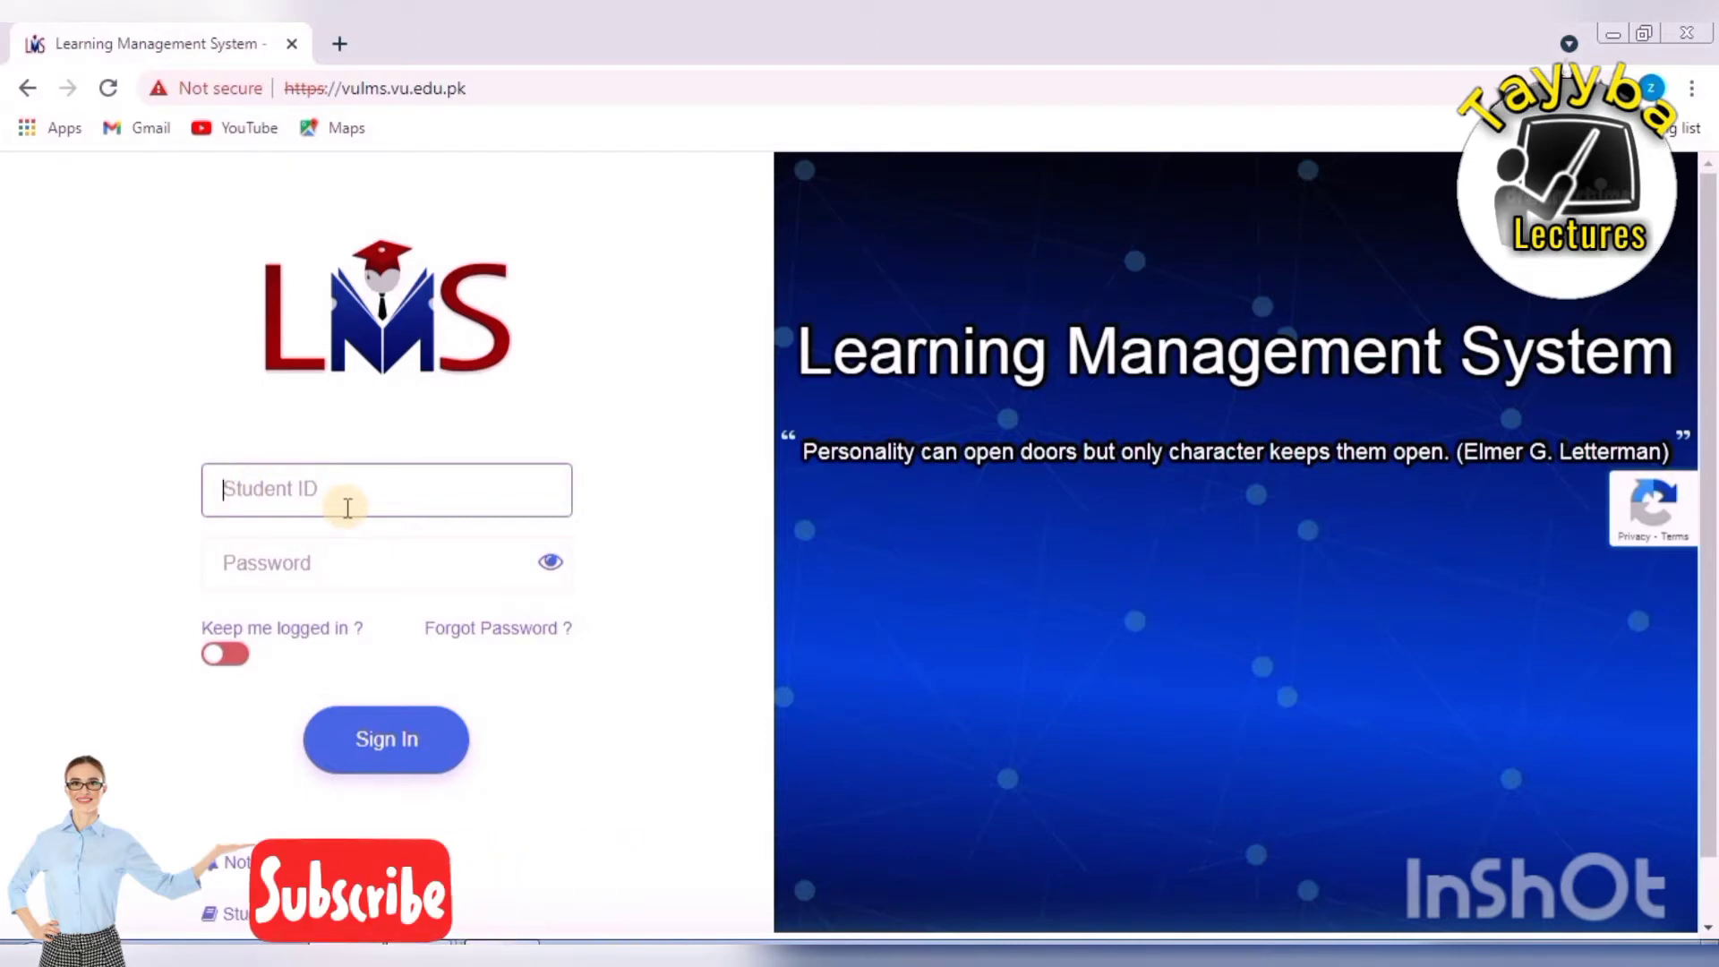
pyautogui.write('ti')
pyautogui.click(387, 743)
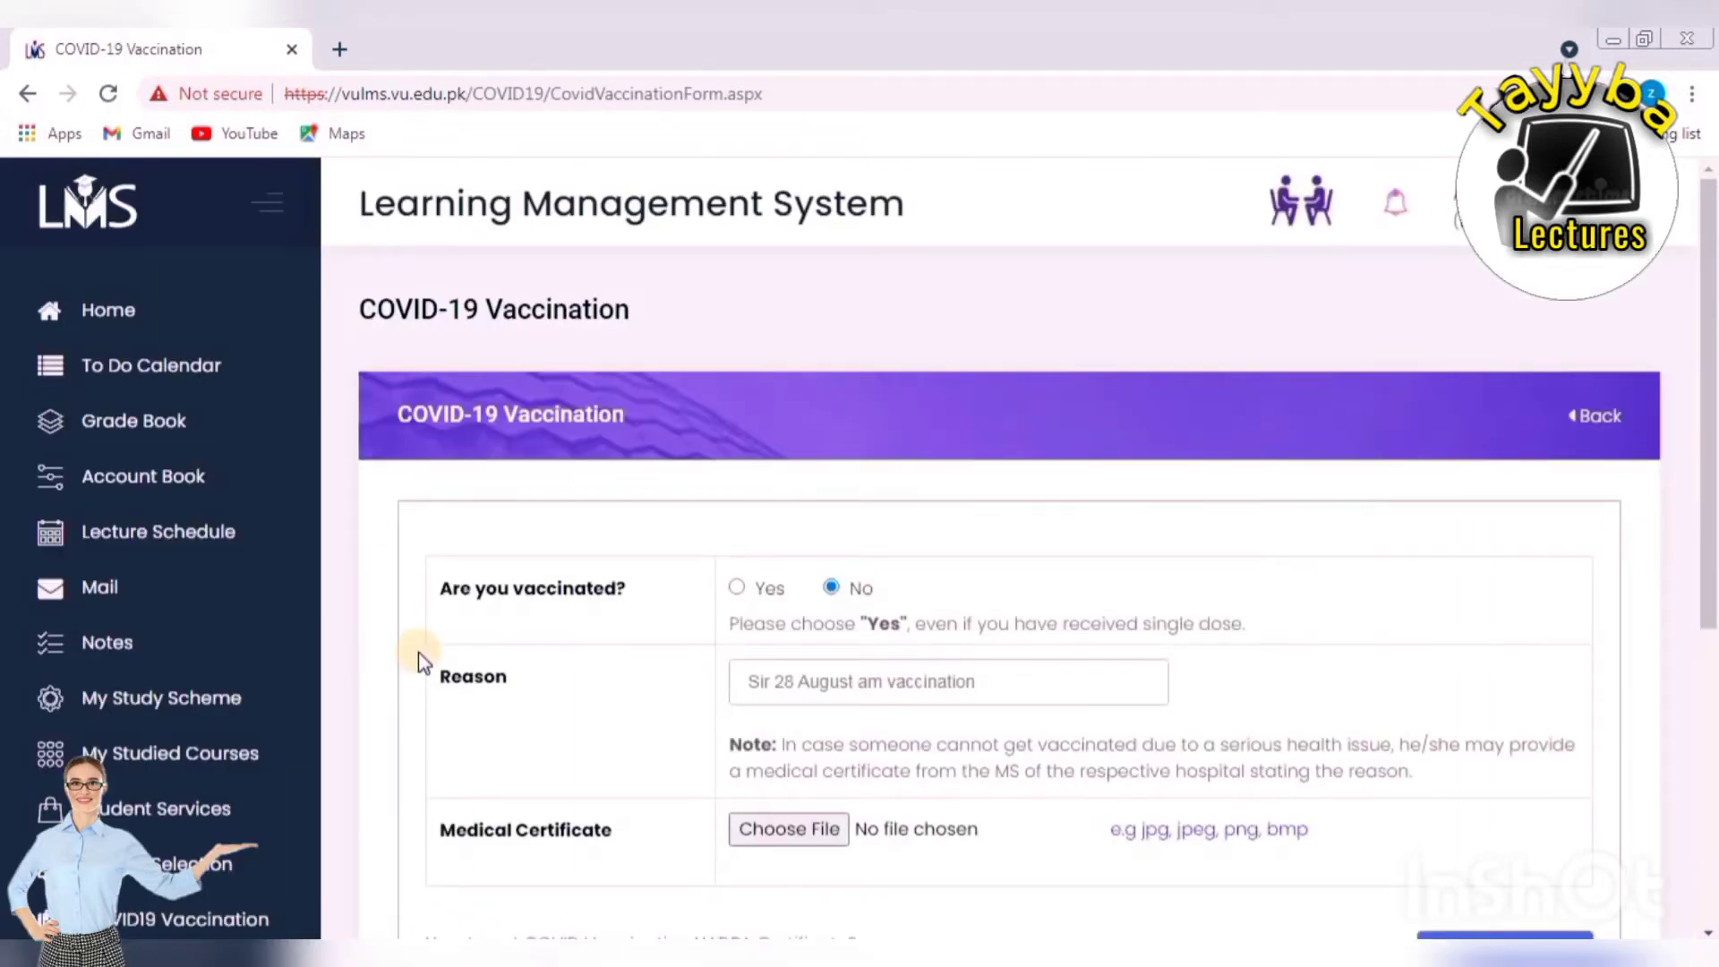
pyautogui.scroll(-3, 1010, 555)
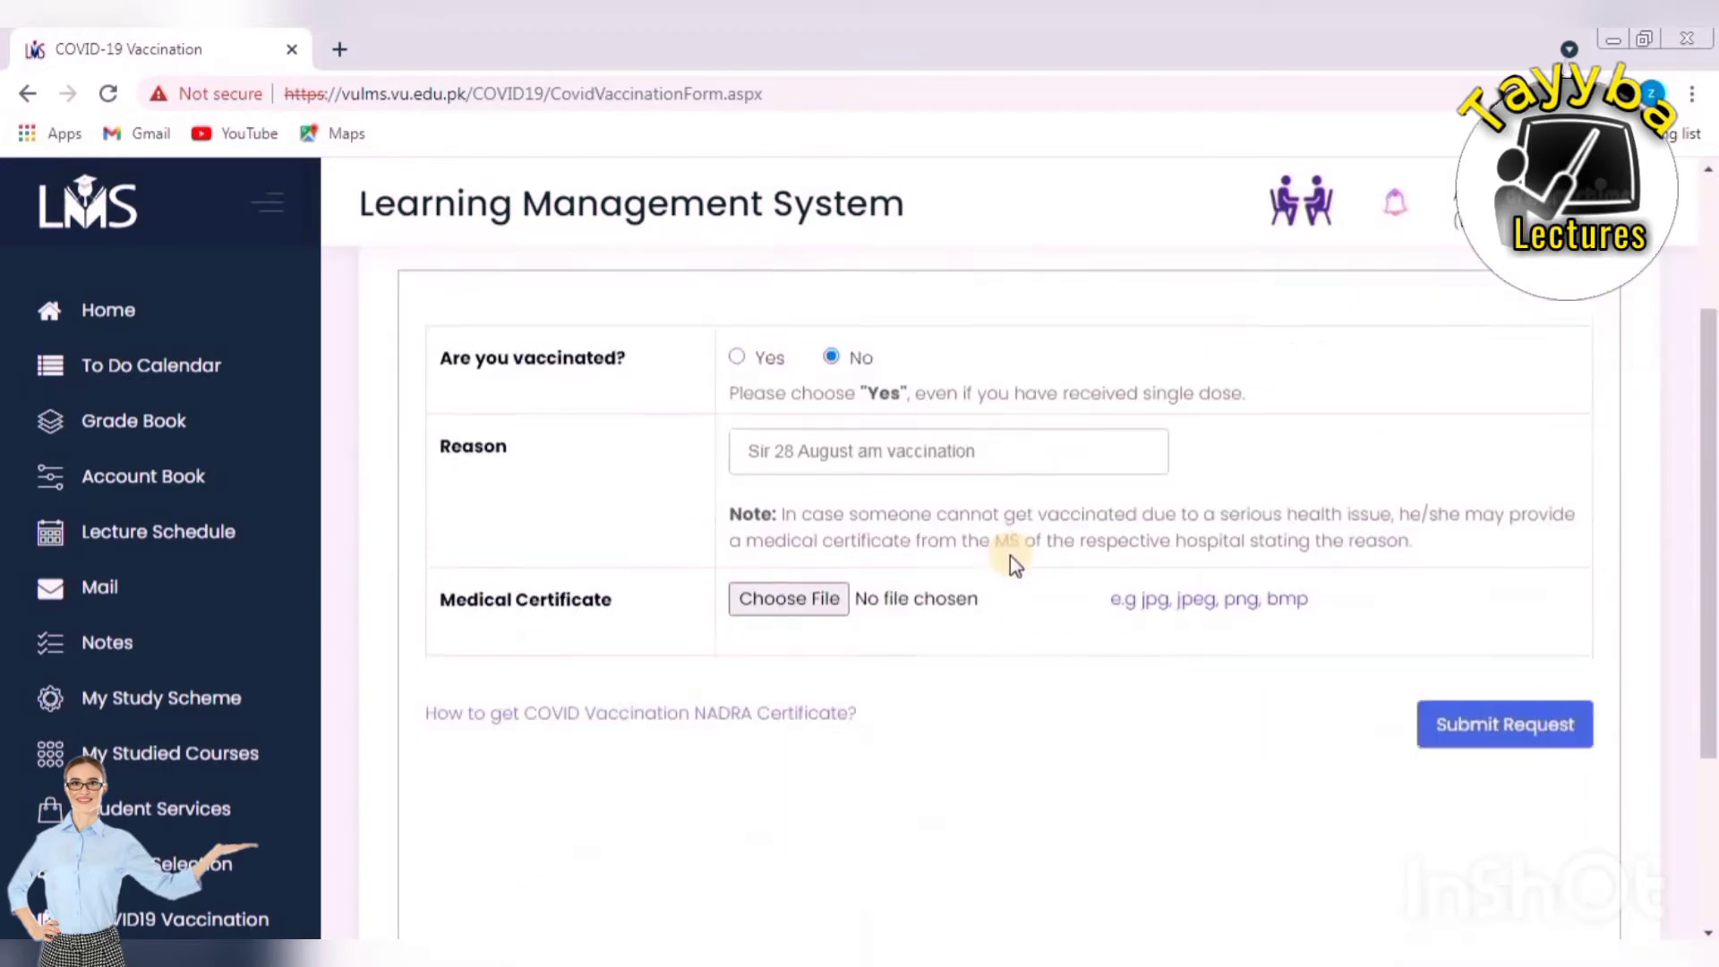
pyautogui.scroll(3, 1012, 556)
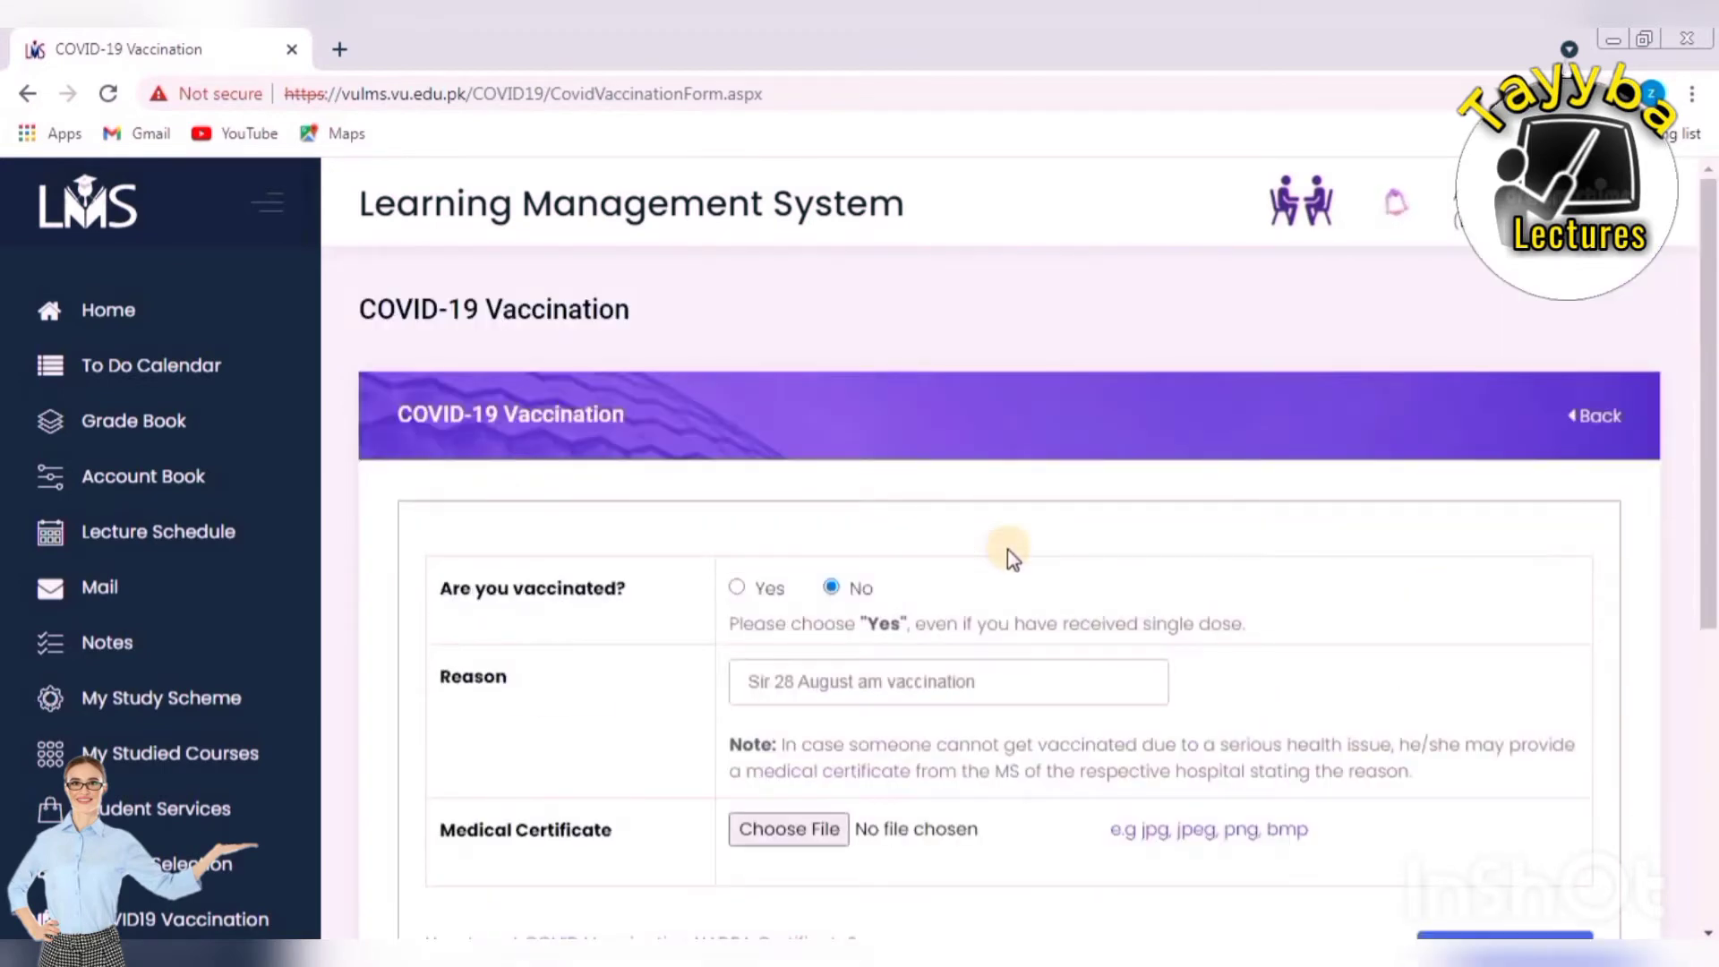
pyautogui.scroll(-2, 1010, 537)
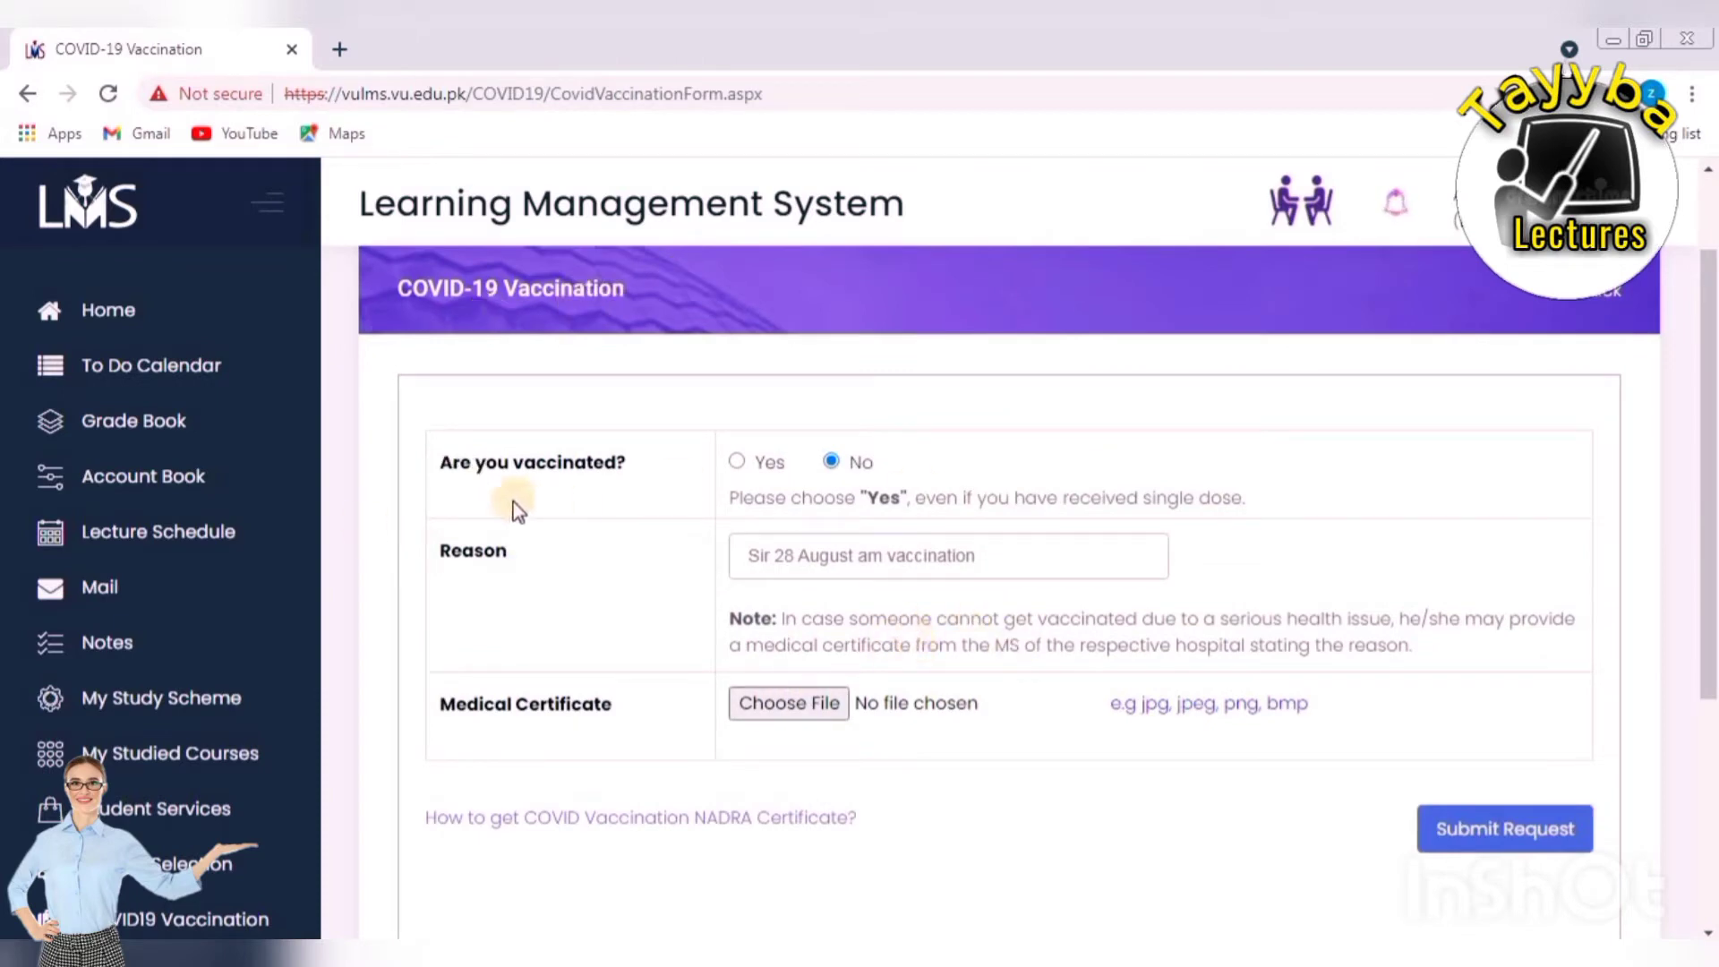
# Answer Yes to vaccination and tick both First Dose and Second Dose, leaving dates empty.
pyautogui.click(736, 461)
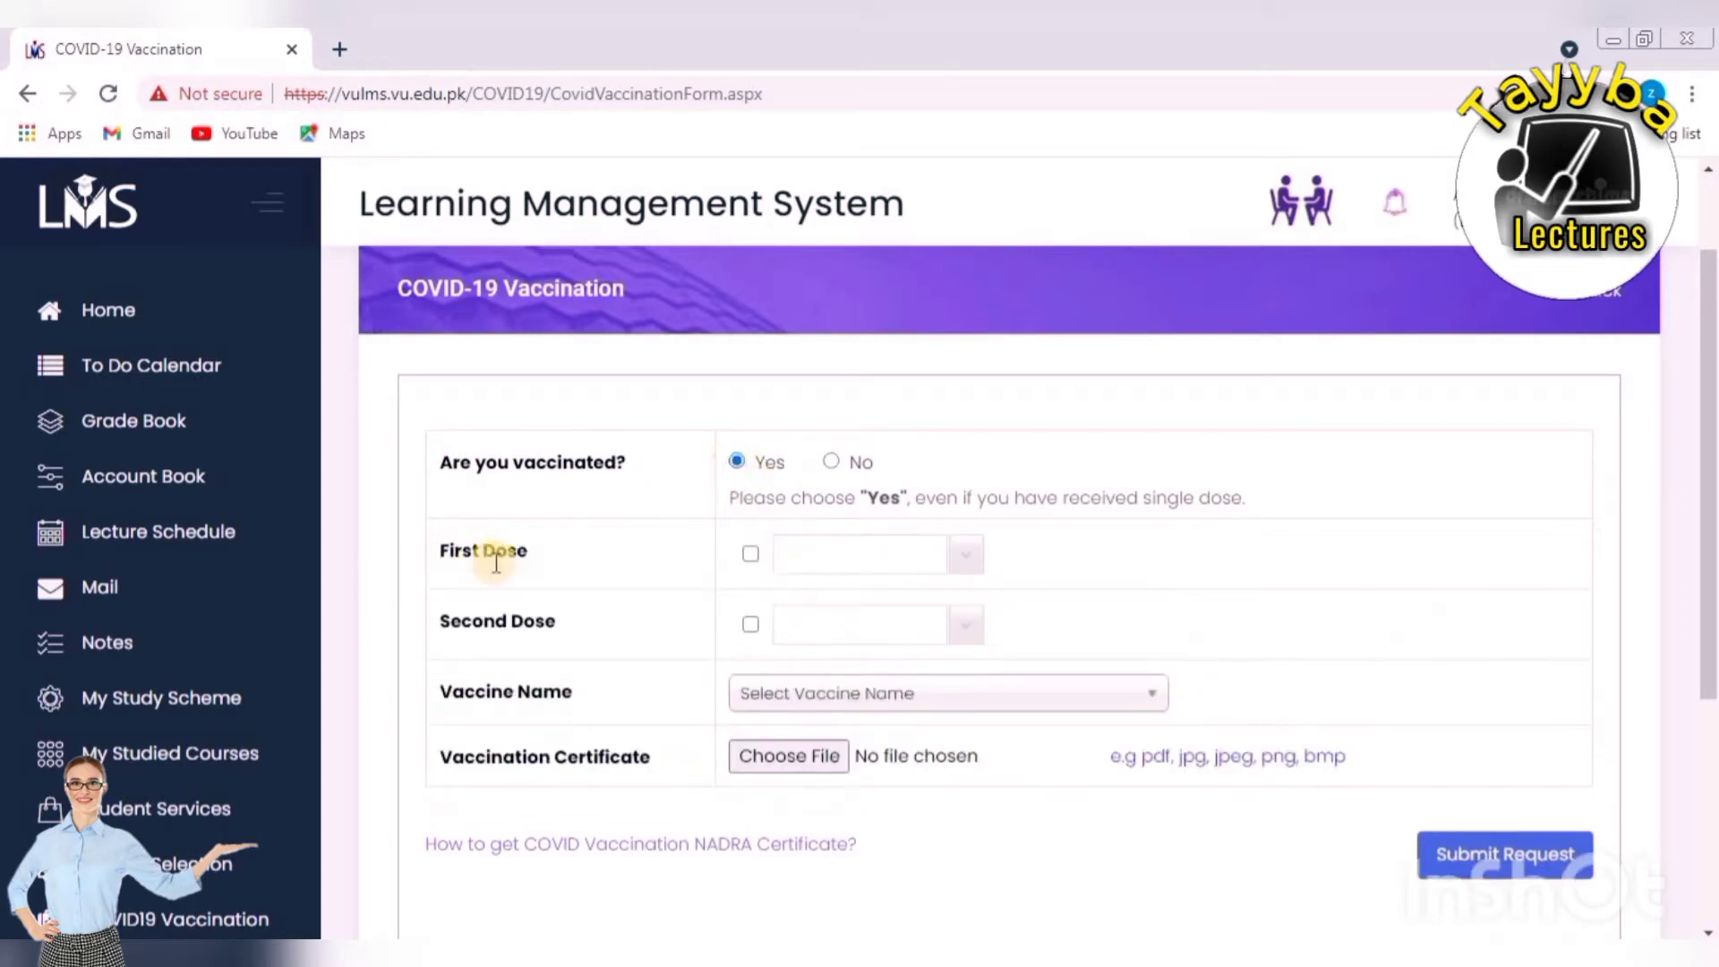
pyautogui.click(752, 556)
pyautogui.click(963, 564)
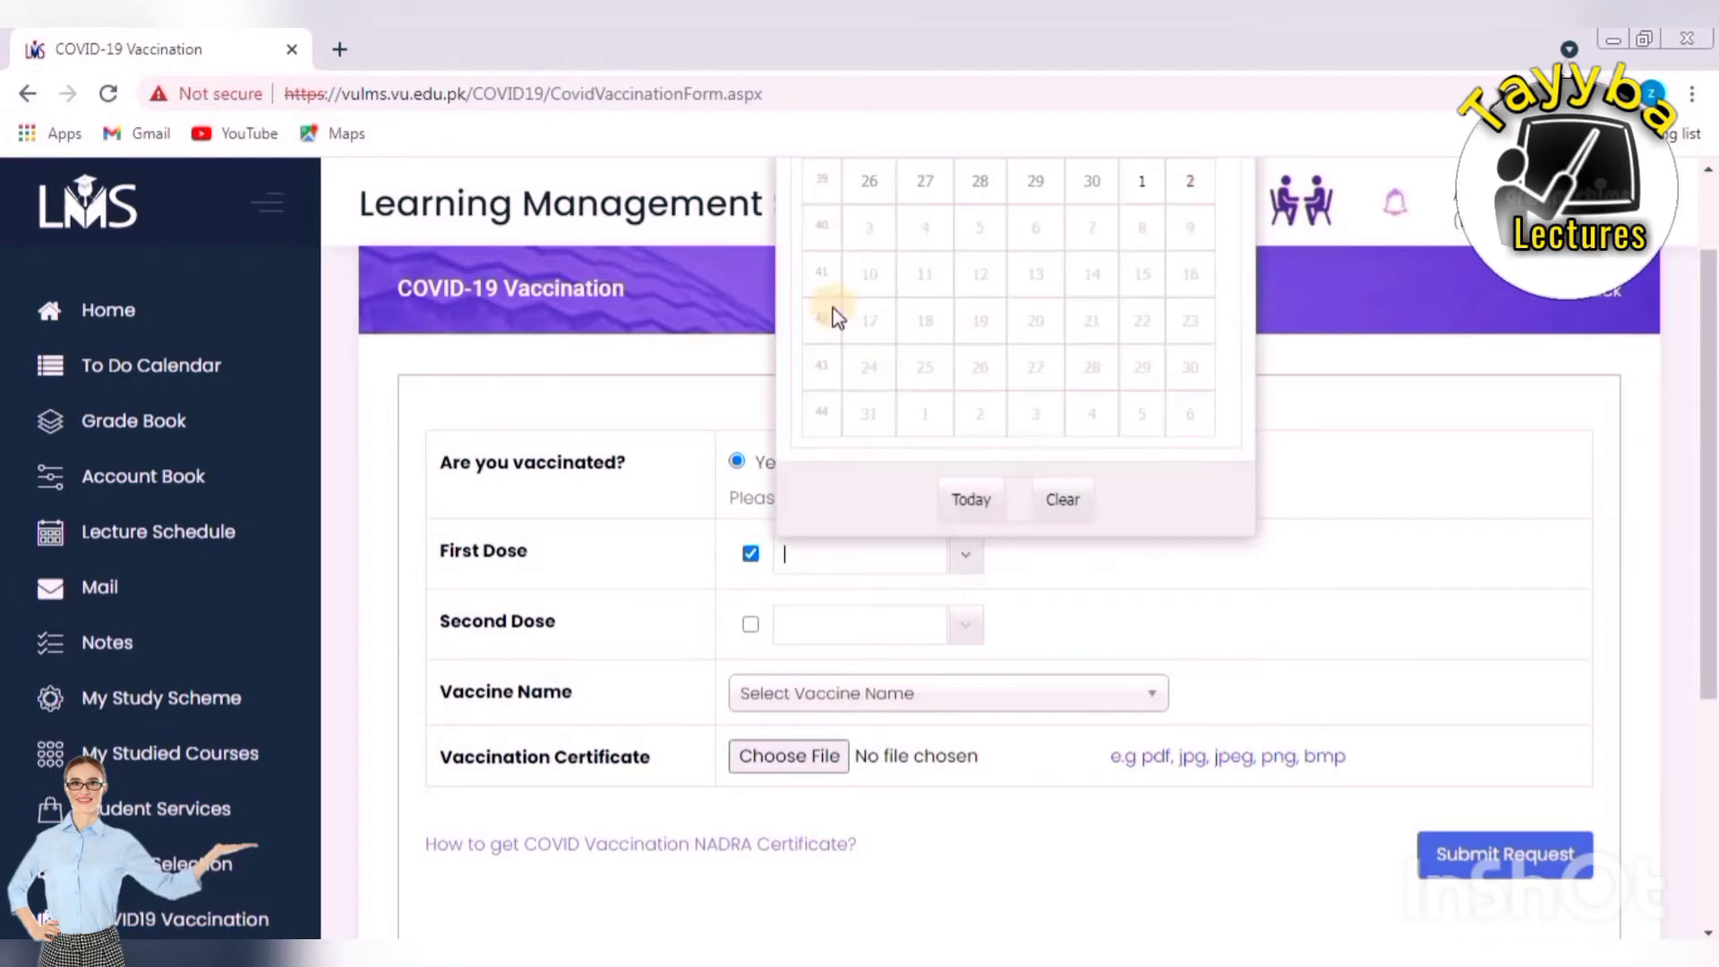
pyautogui.click(540, 637)
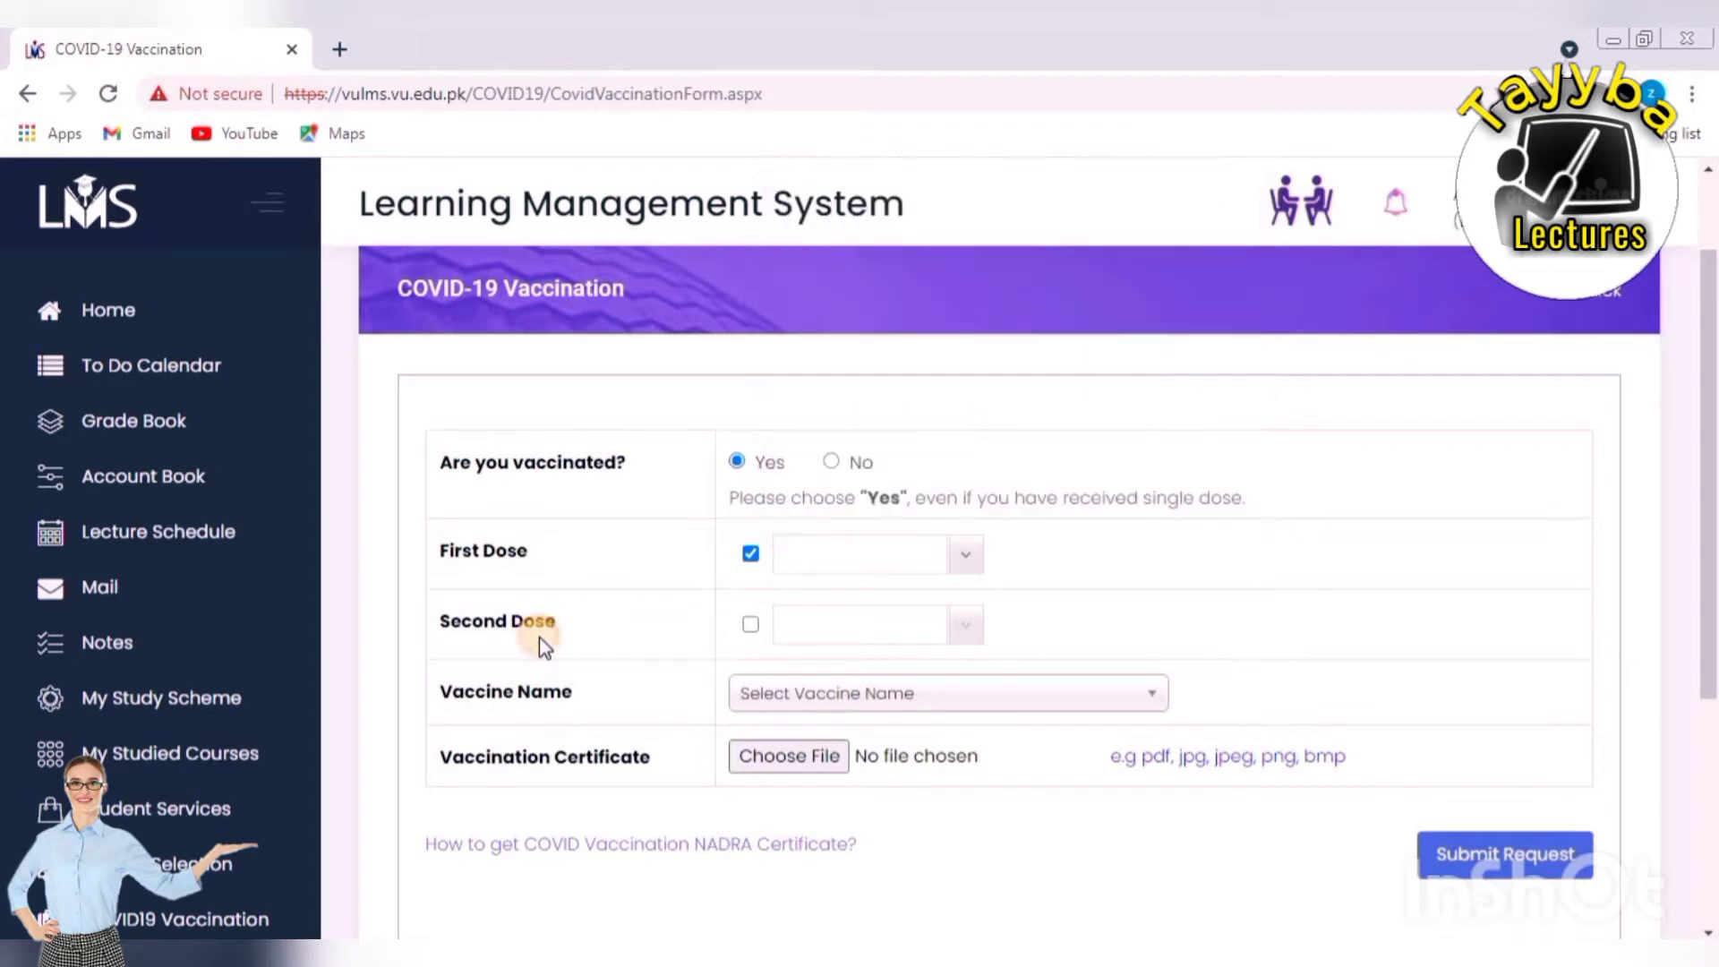
pyautogui.click(748, 625)
pyautogui.click(965, 625)
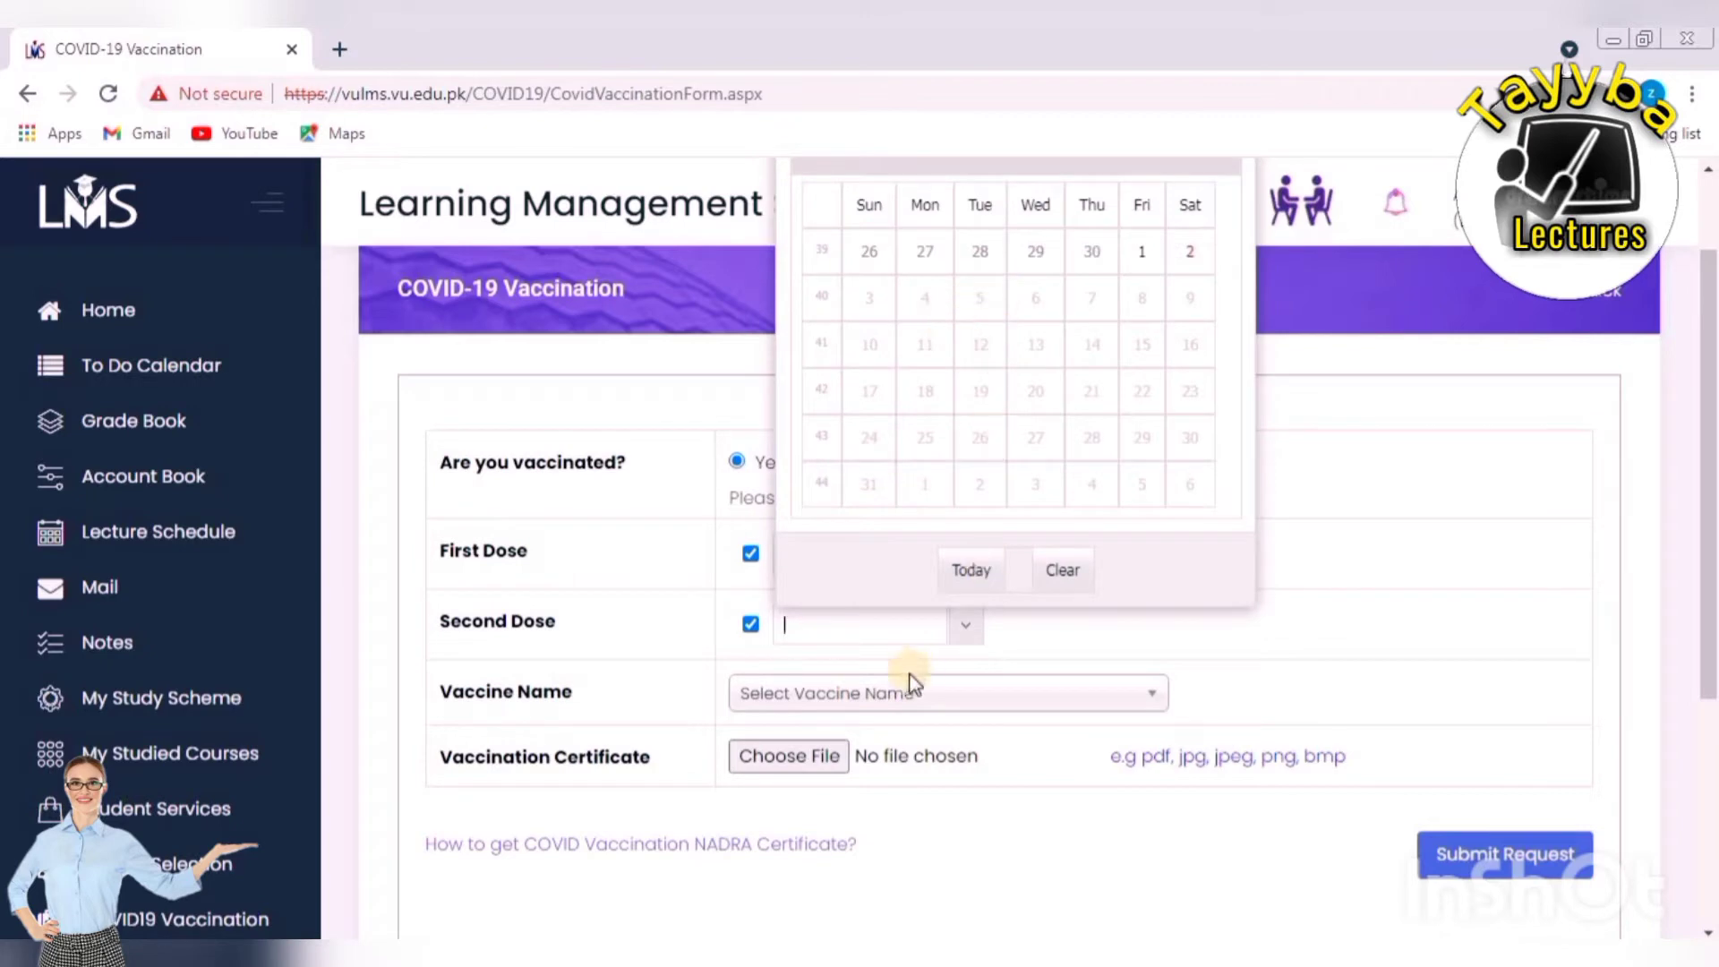
pyautogui.click(876, 623)
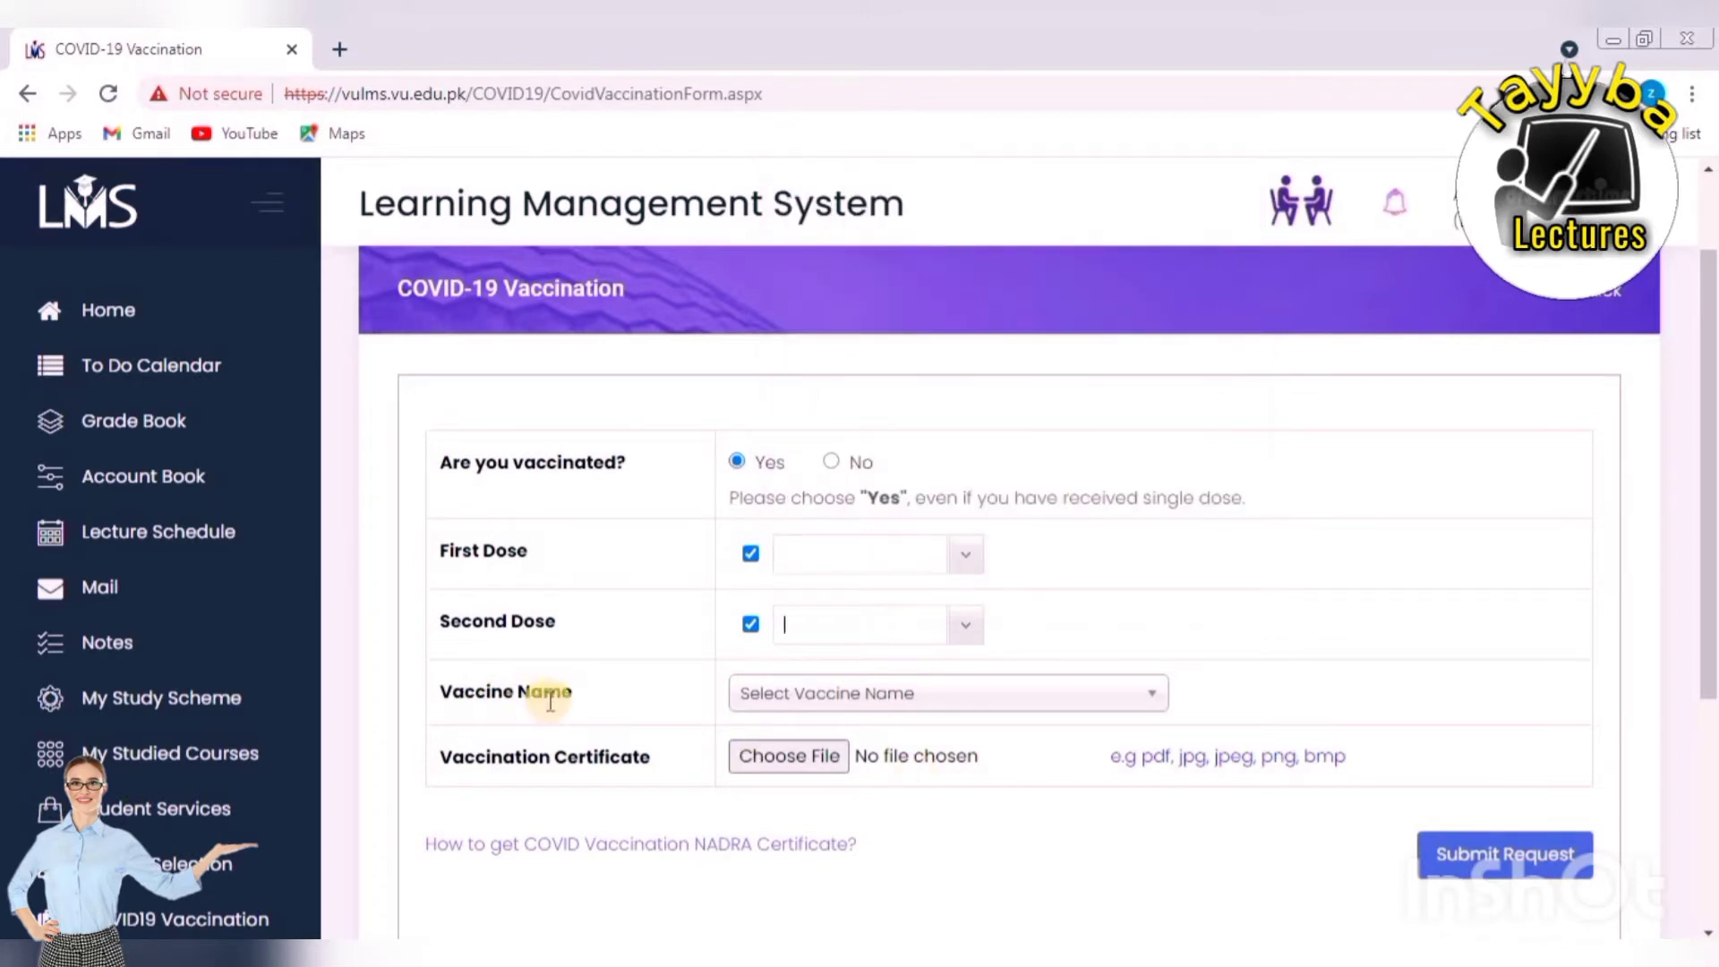
# Leave the vaccine name and certificate file blank, try submitting, then return to My Courses.
pyautogui.click(1151, 712)
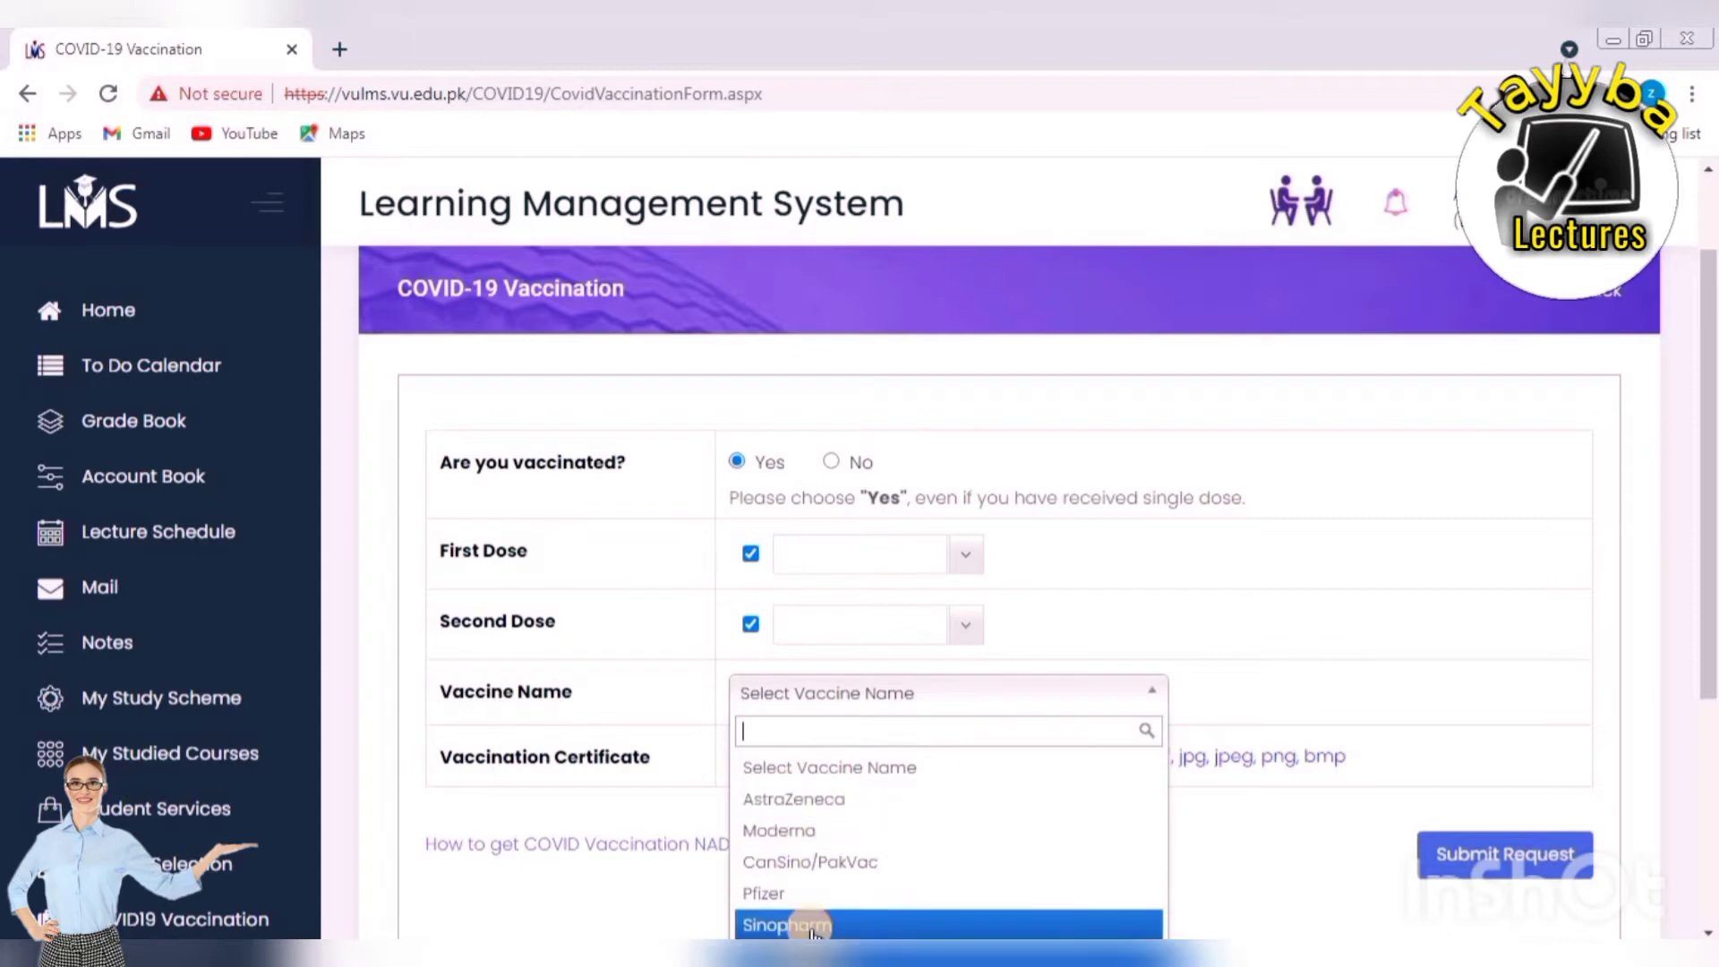
pyautogui.click(716, 793)
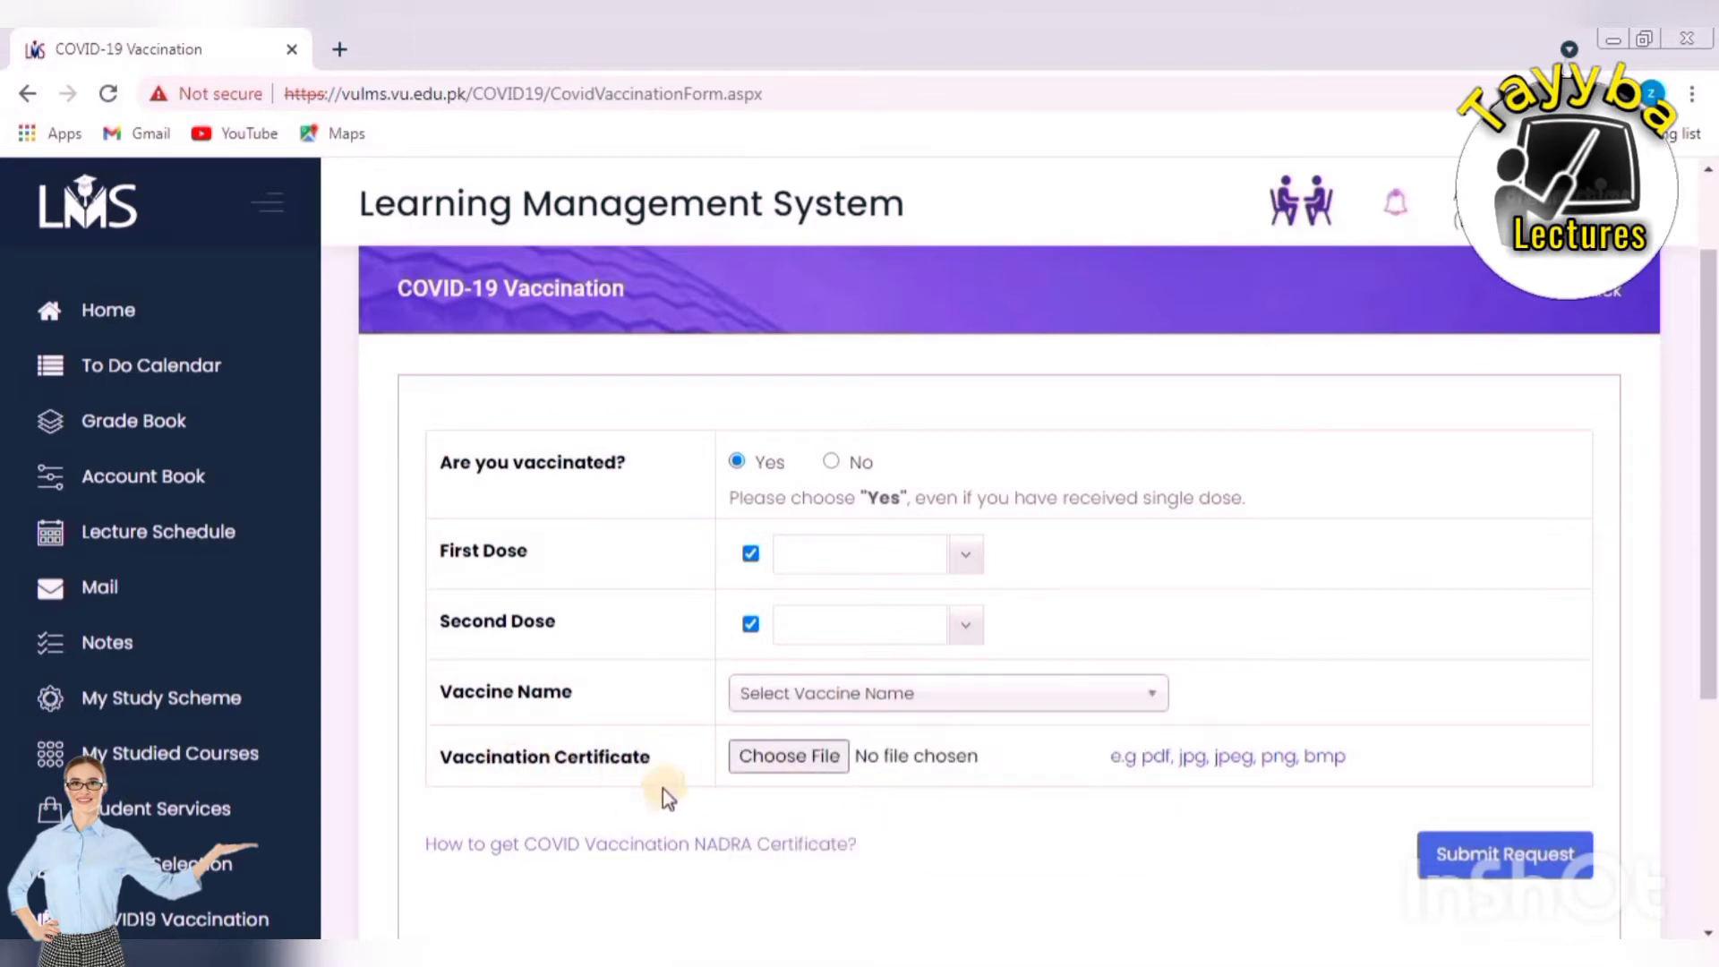
pyautogui.click(797, 758)
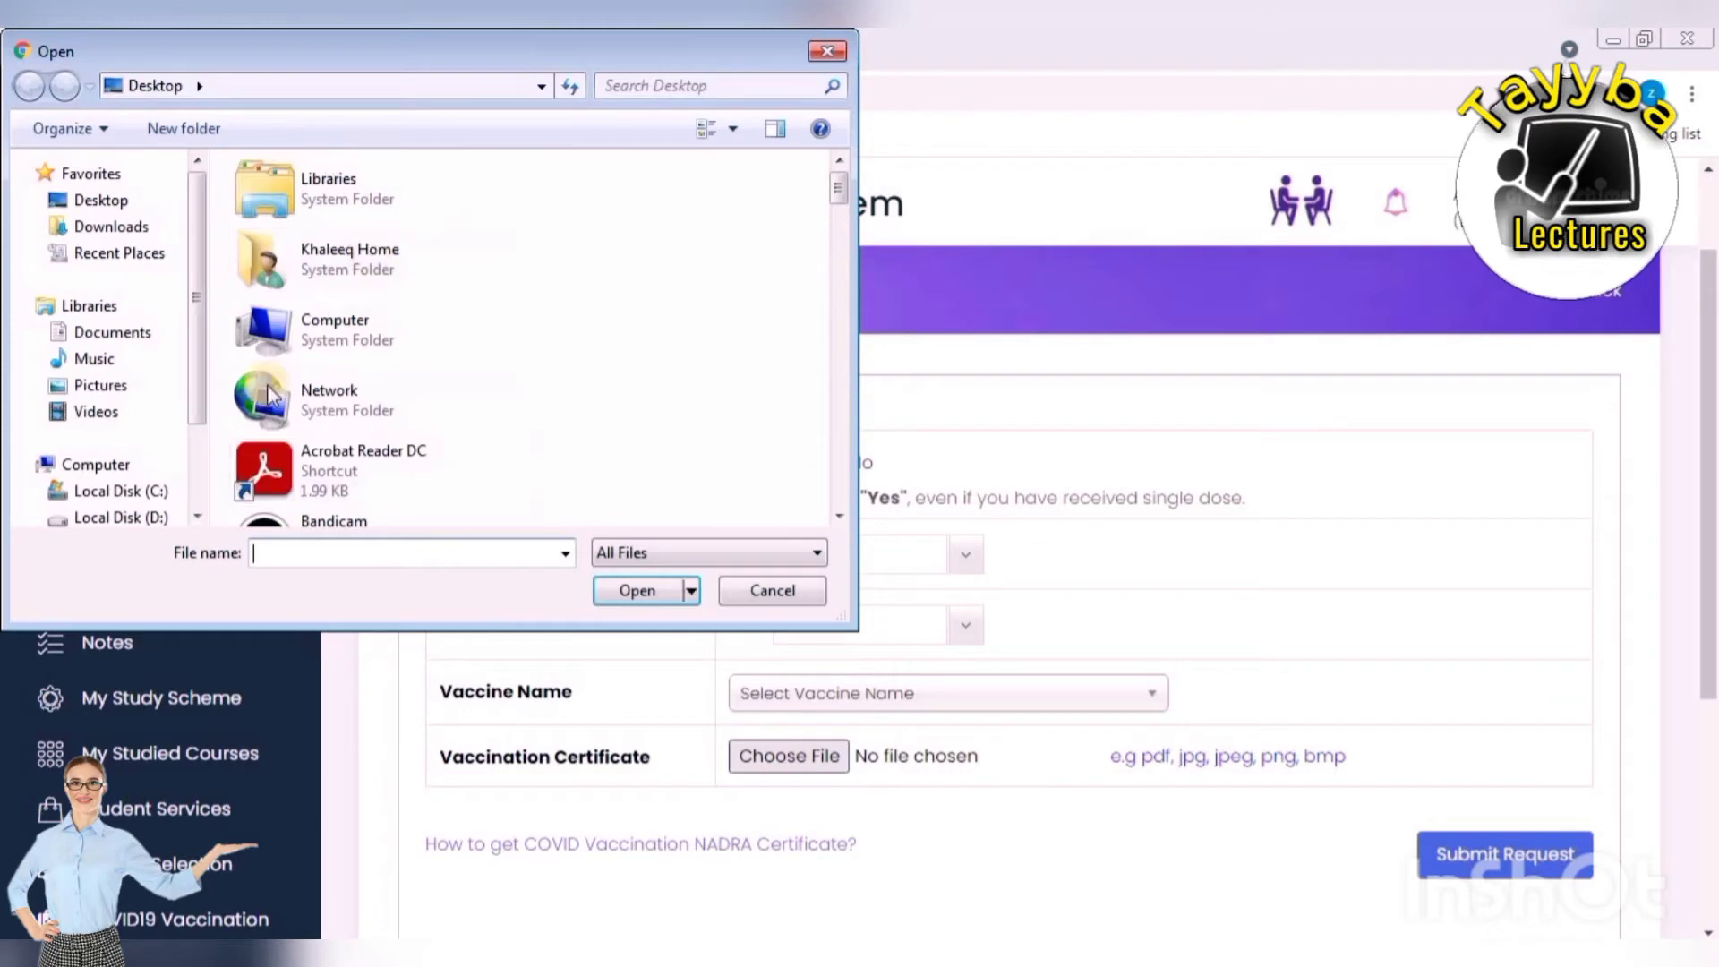
pyautogui.click(827, 51)
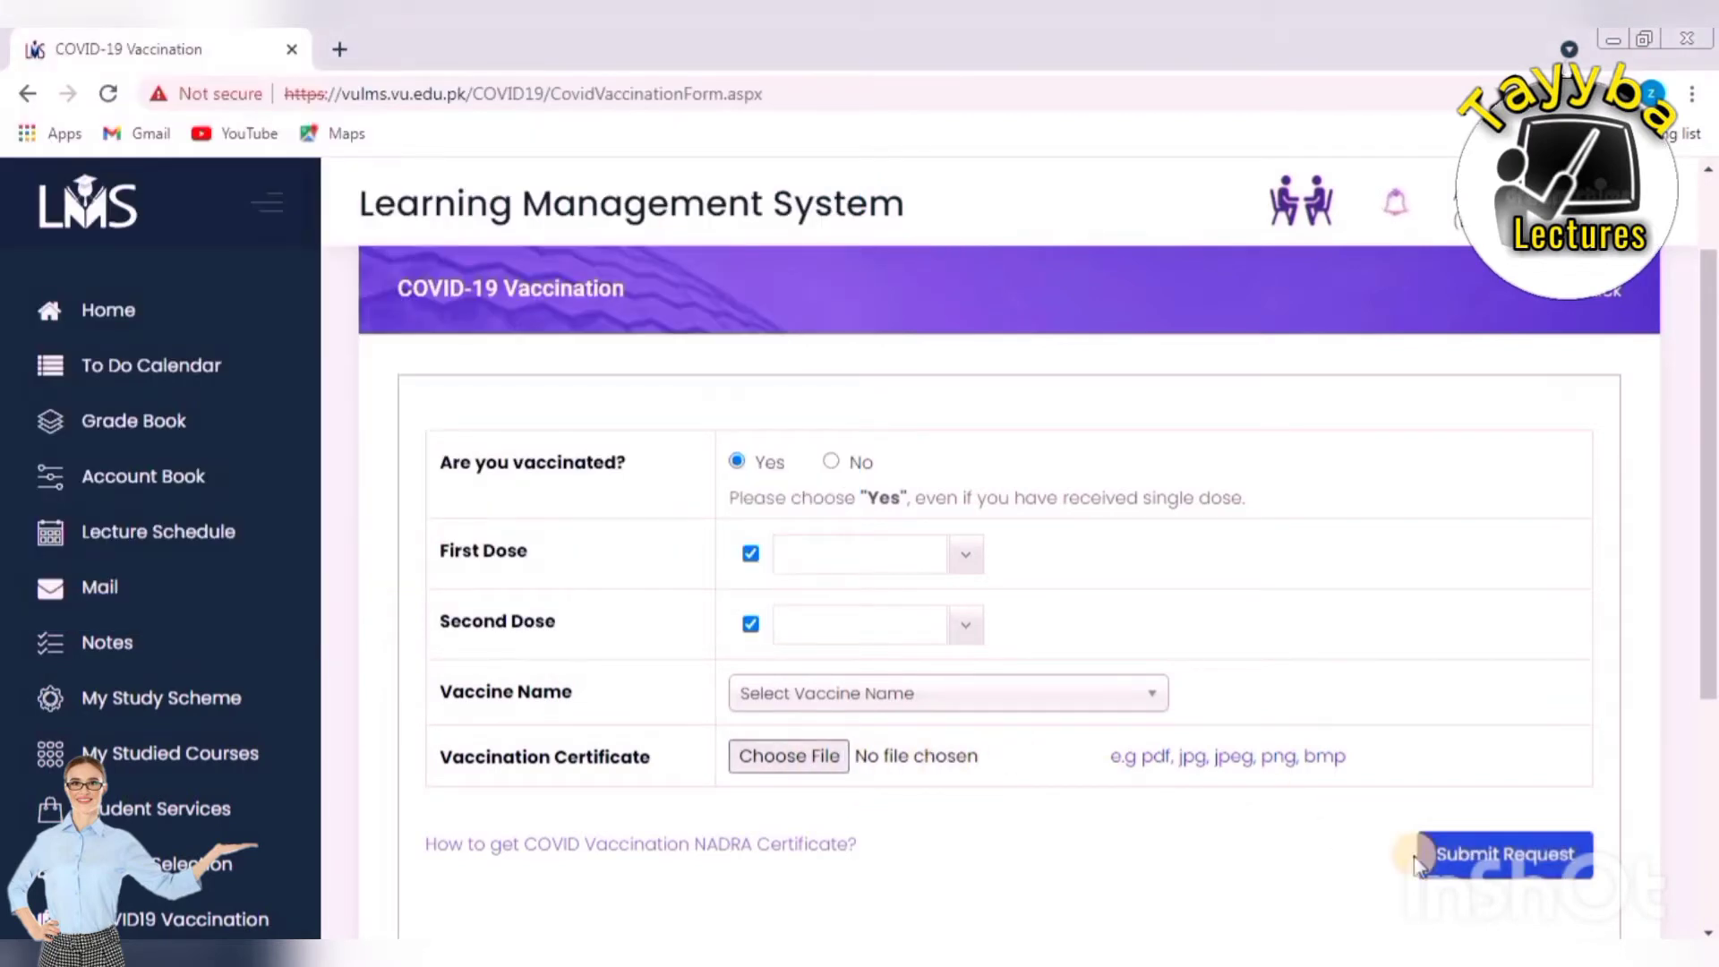
pyautogui.click(1531, 879)
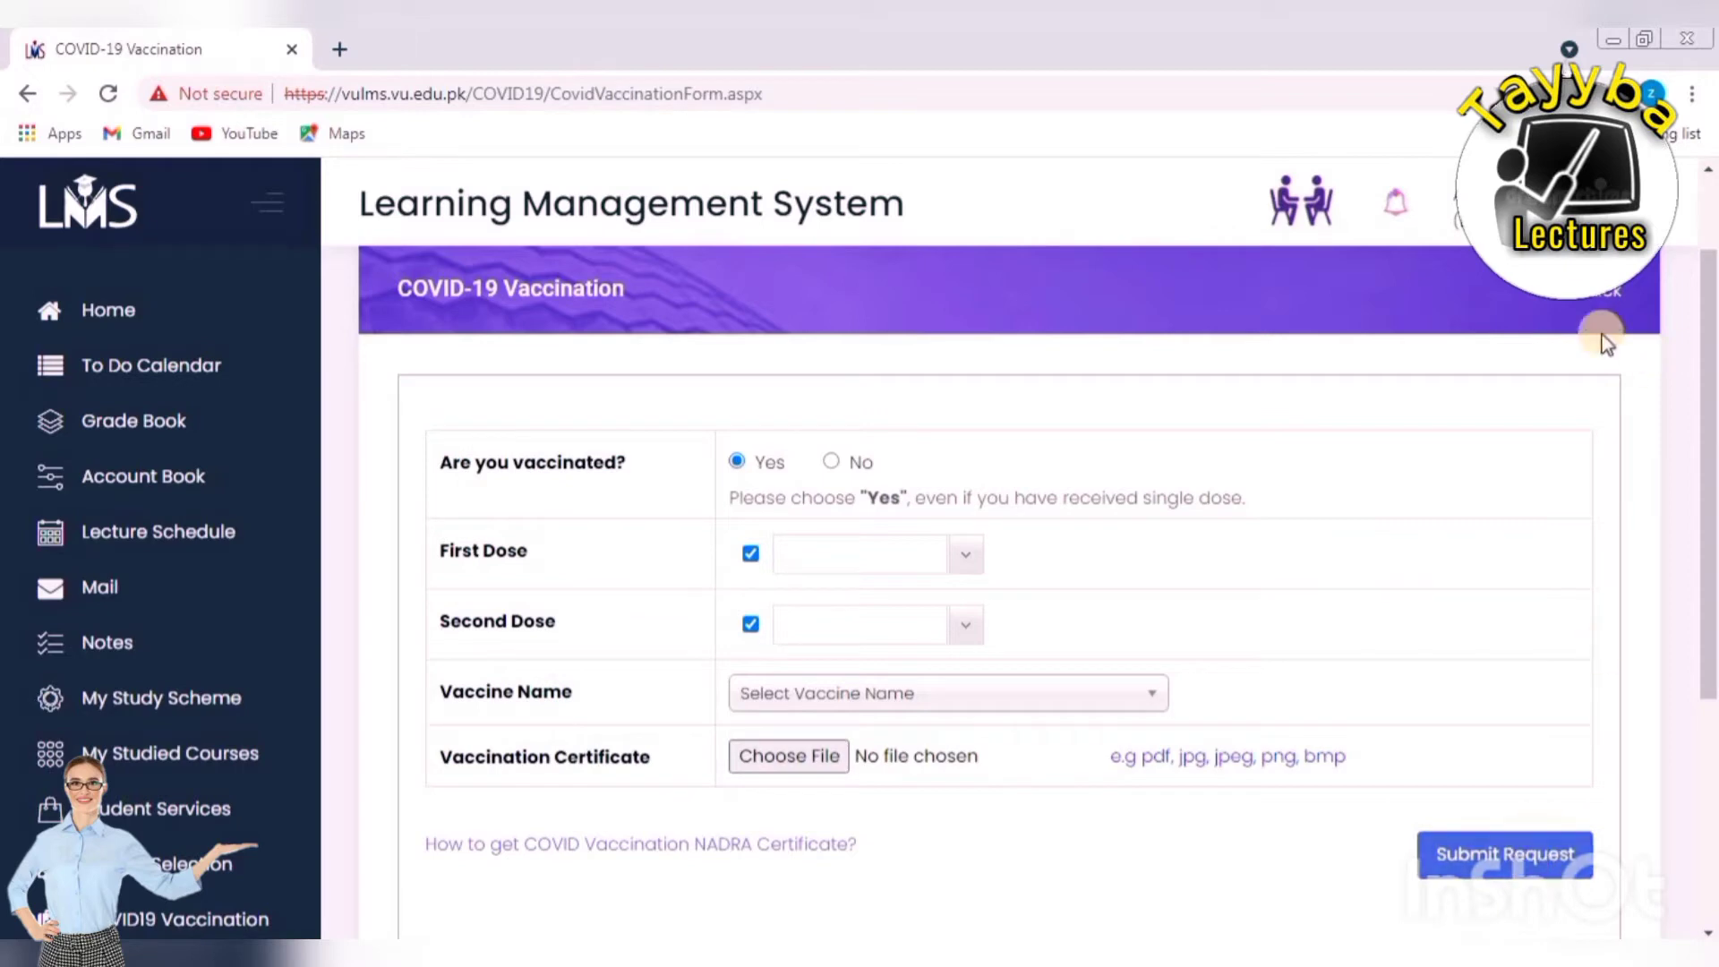
pyautogui.click(1607, 295)
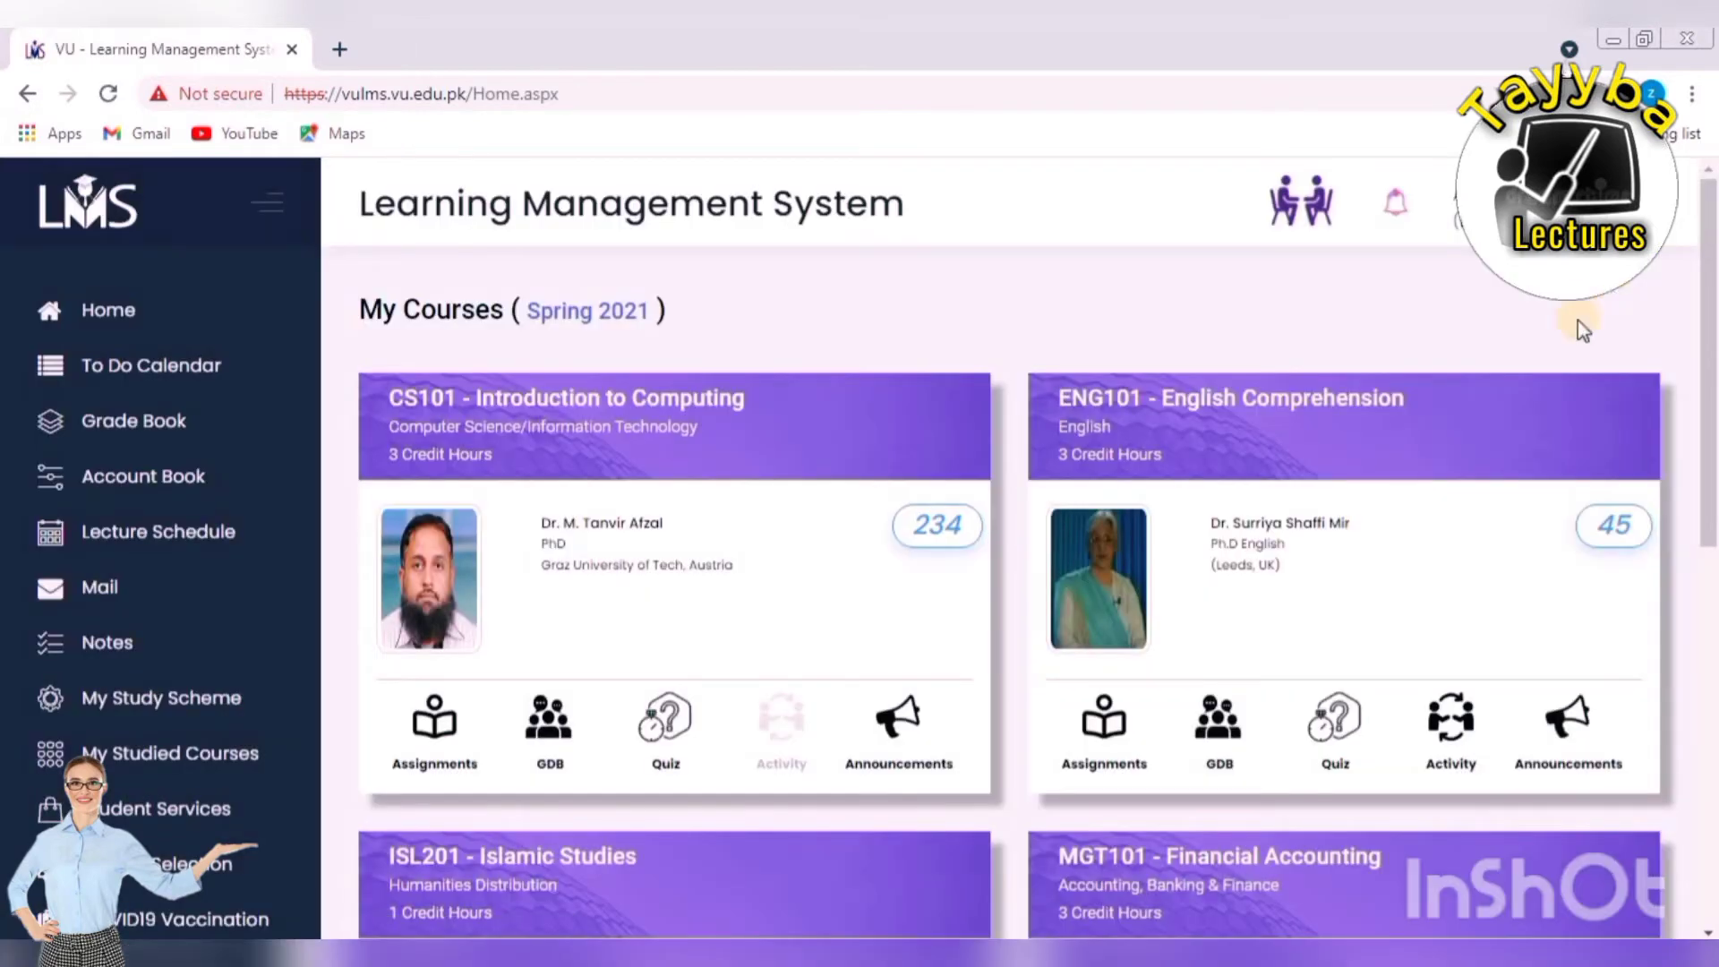
pyautogui.scroll(-2, 1280, 322)
pyautogui.scroll(2, 1278, 336)
pyautogui.scroll(-2, 1277, 336)
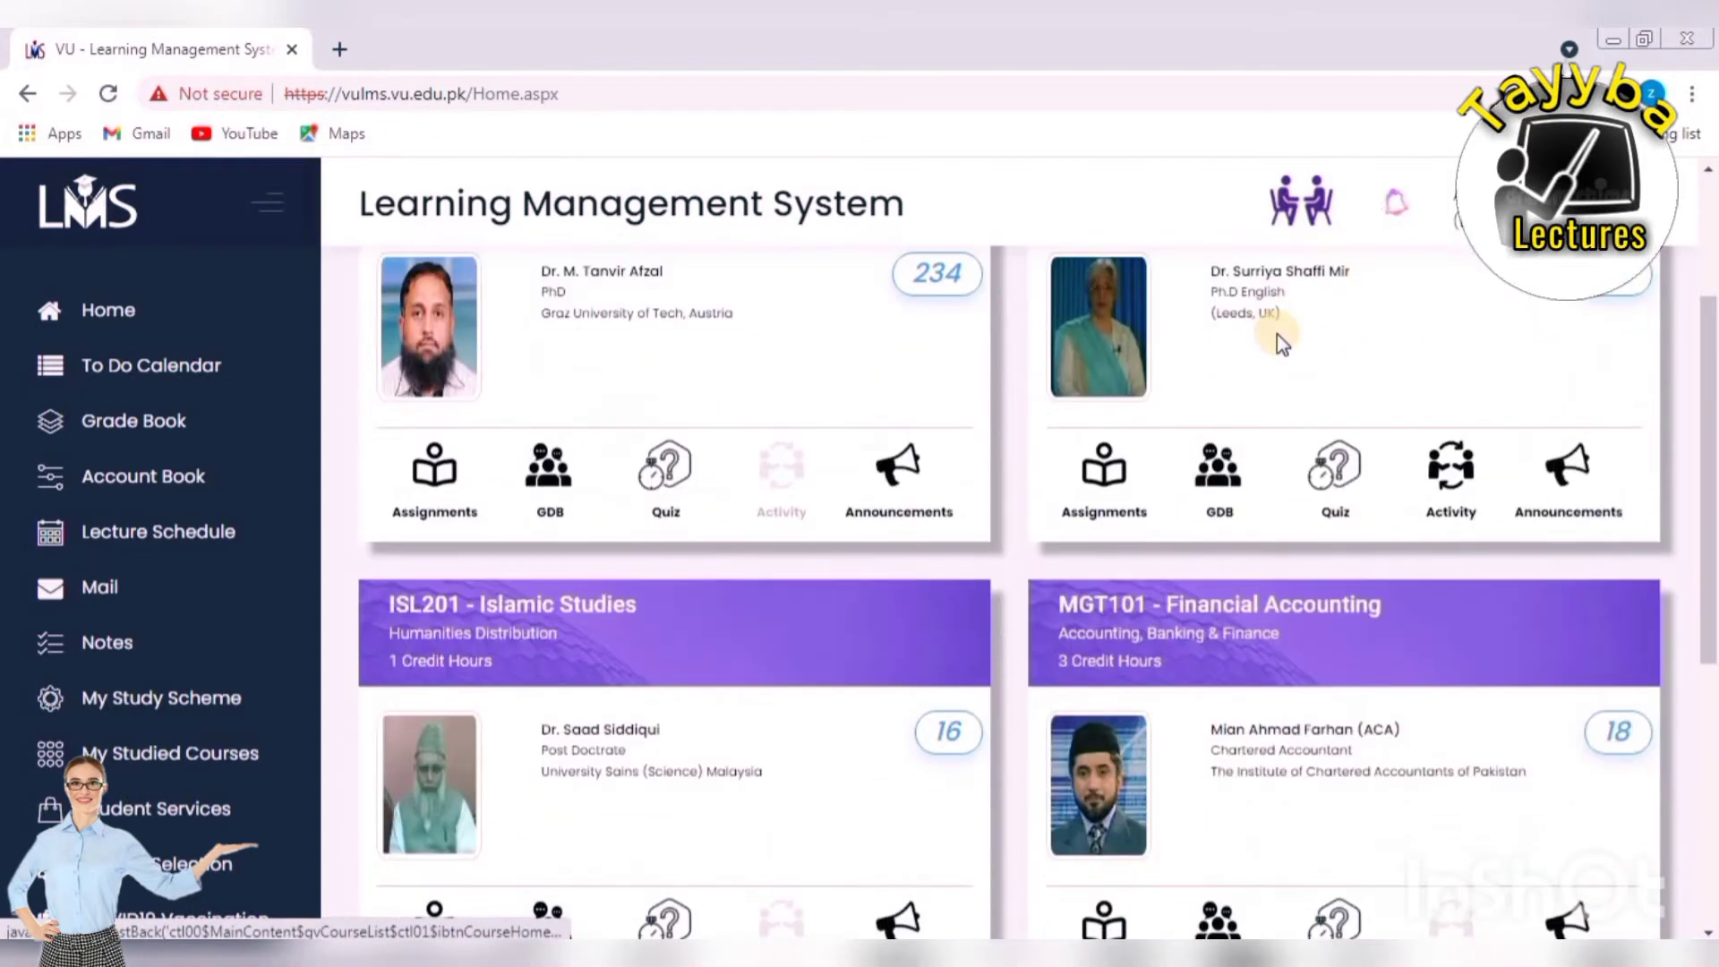
pyautogui.scroll(2, 1276, 335)
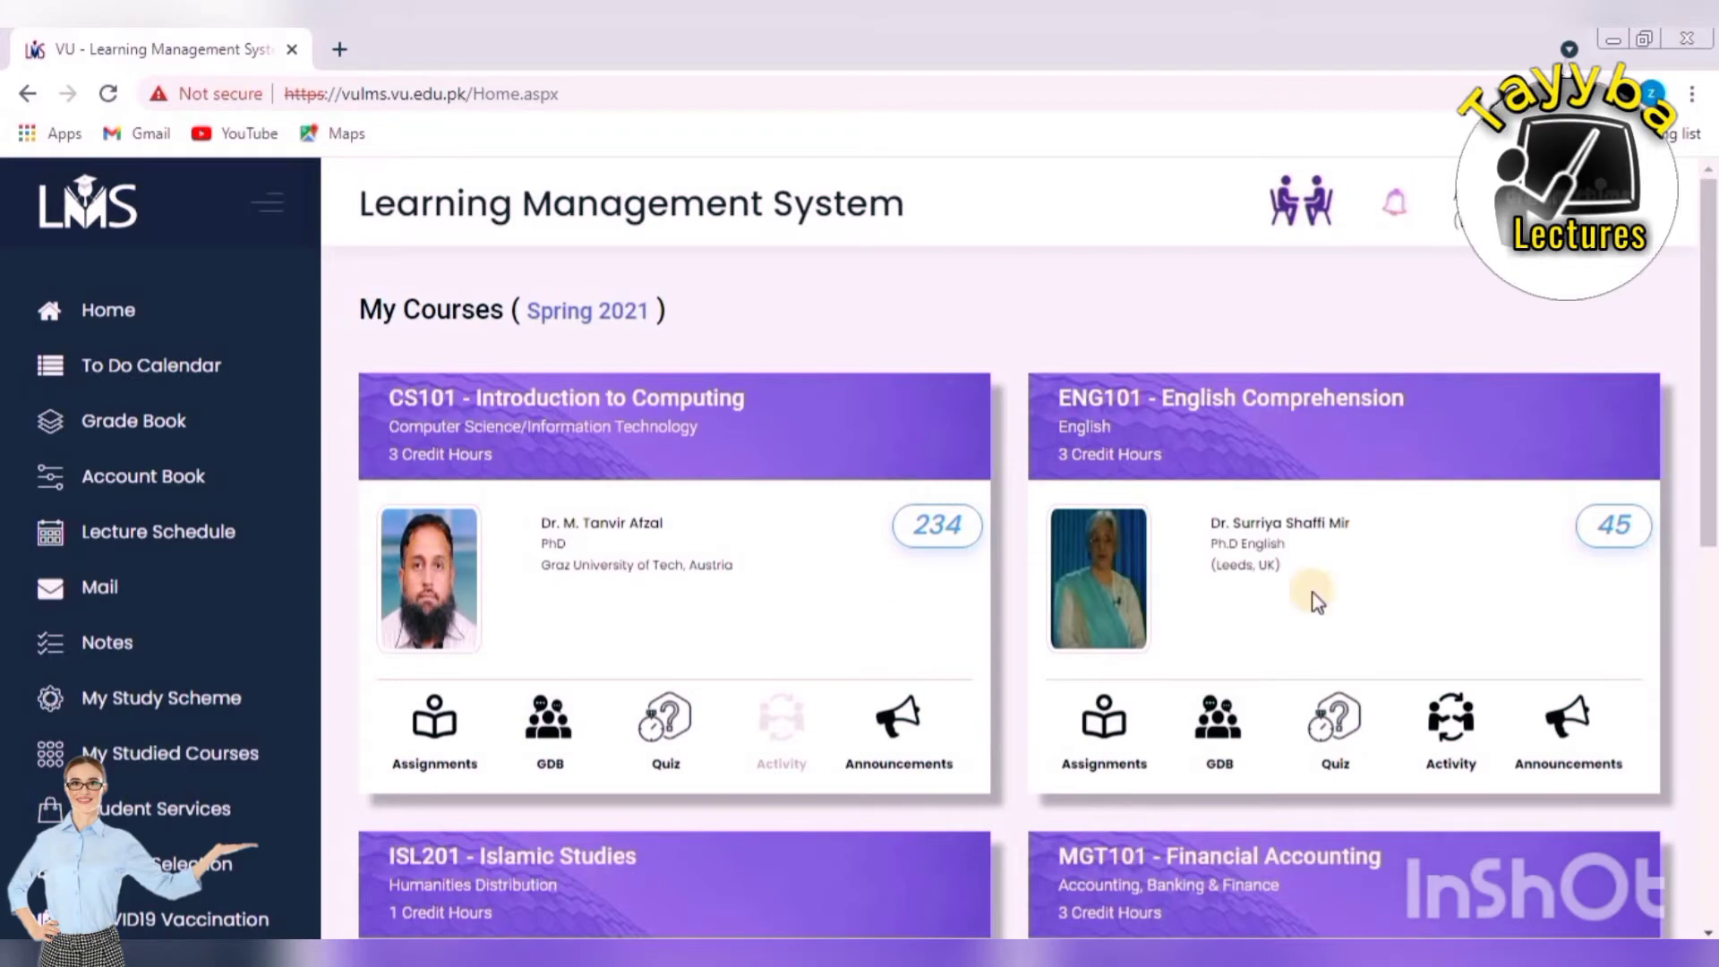
pyautogui.scroll(-6, 1291, 589)
pyautogui.scroll(1, 1292, 595)
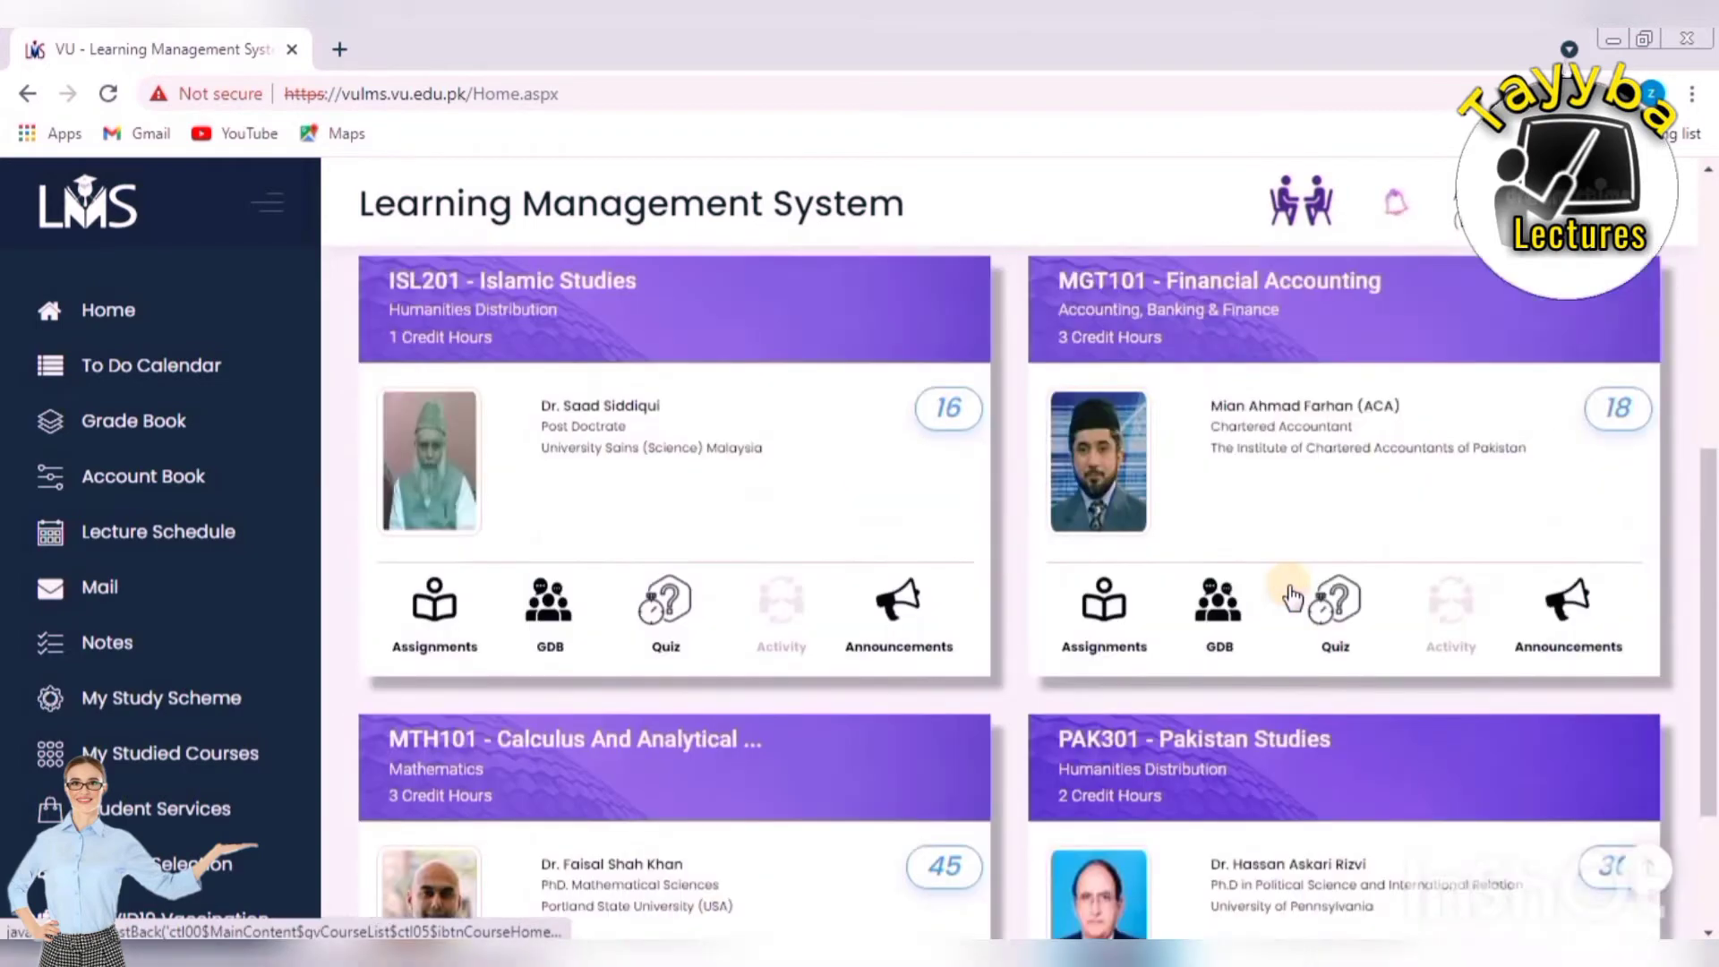
pyautogui.scroll(5, 1292, 595)
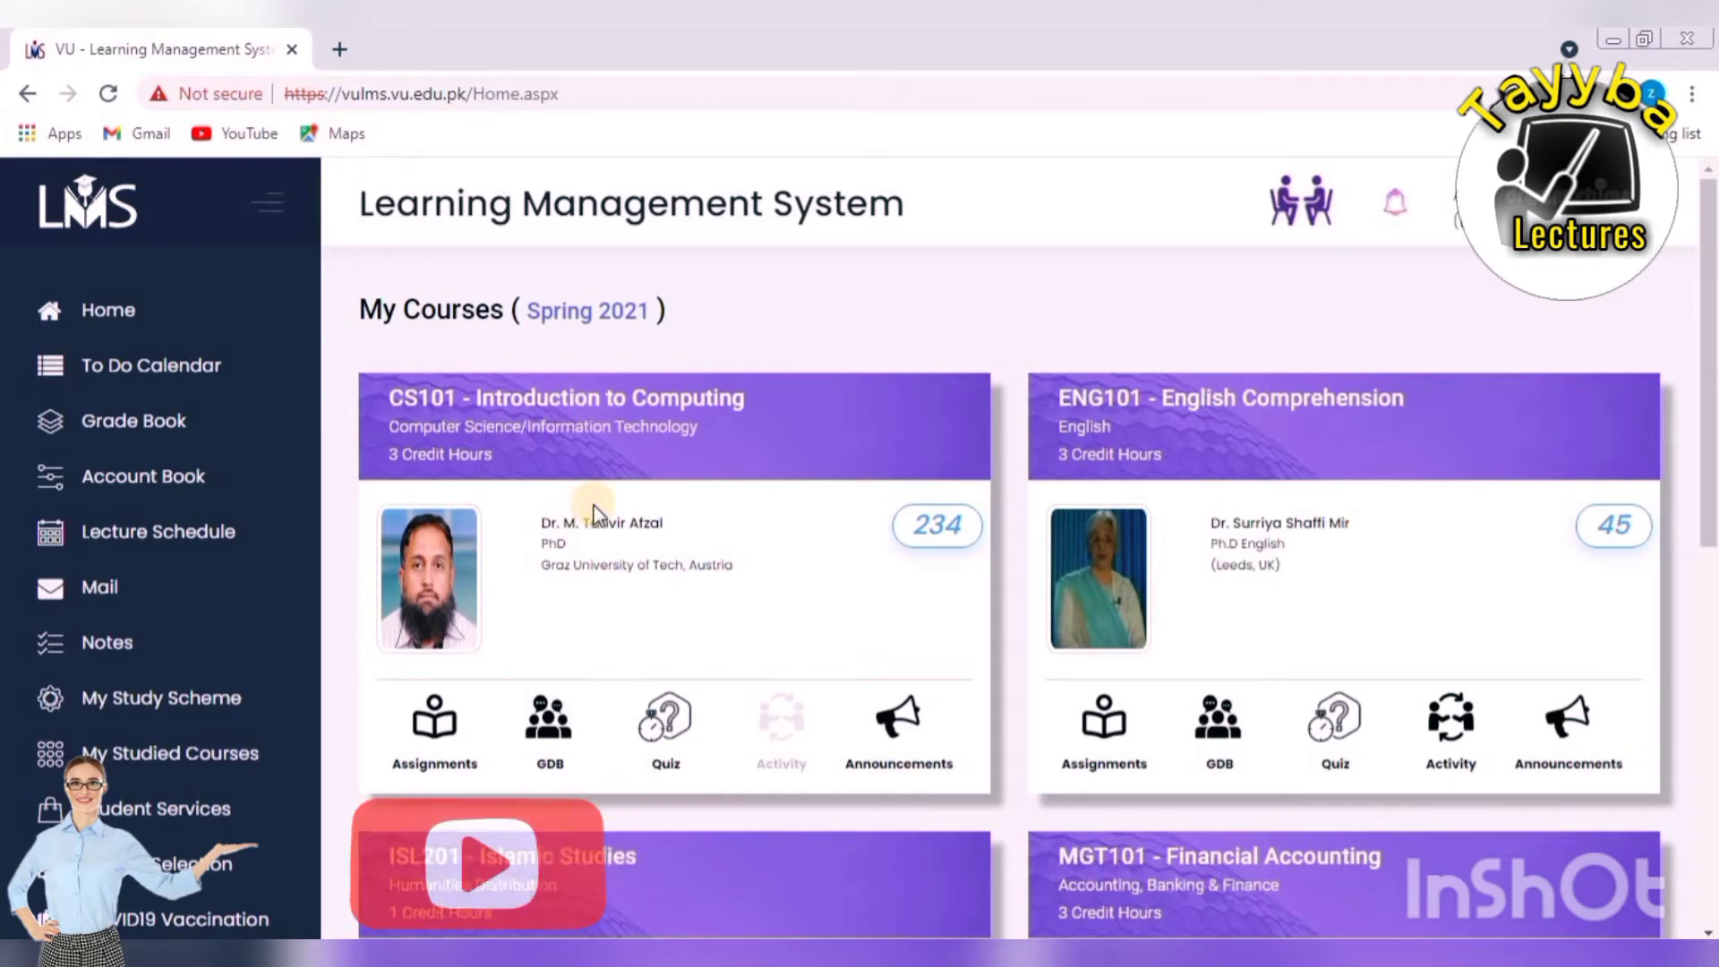
pyautogui.scroll(-6, 924, 626)
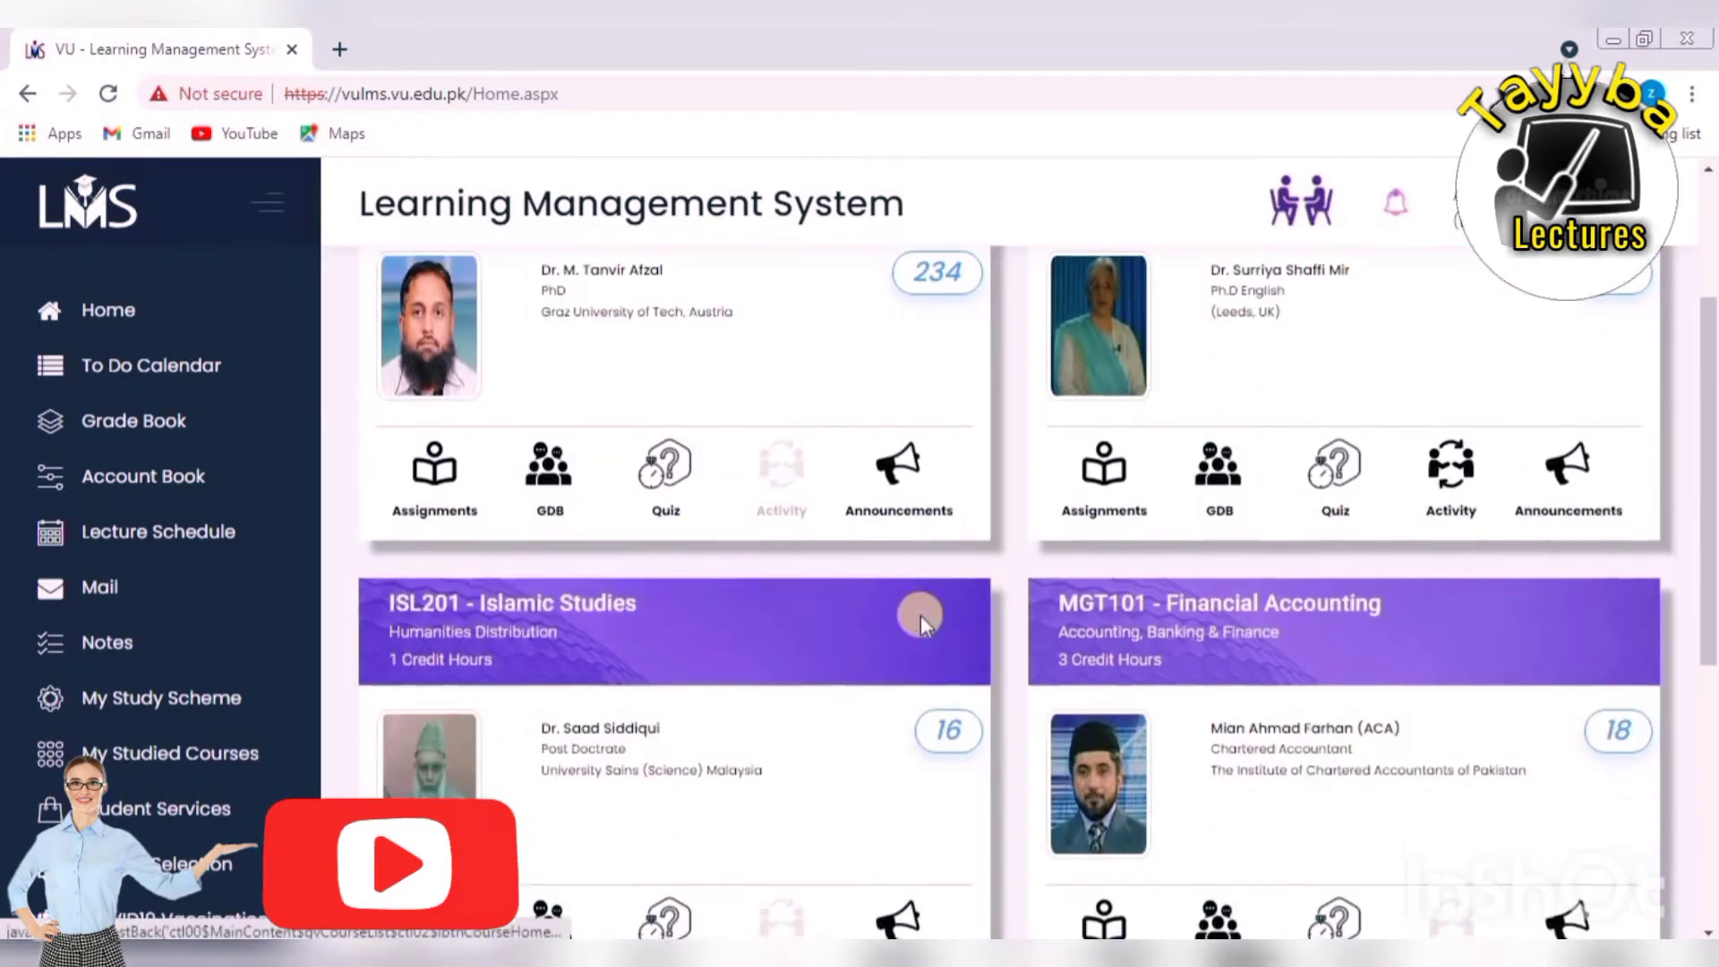
pyautogui.scroll(5, 922, 624)
pyautogui.scroll(3, 922, 624)
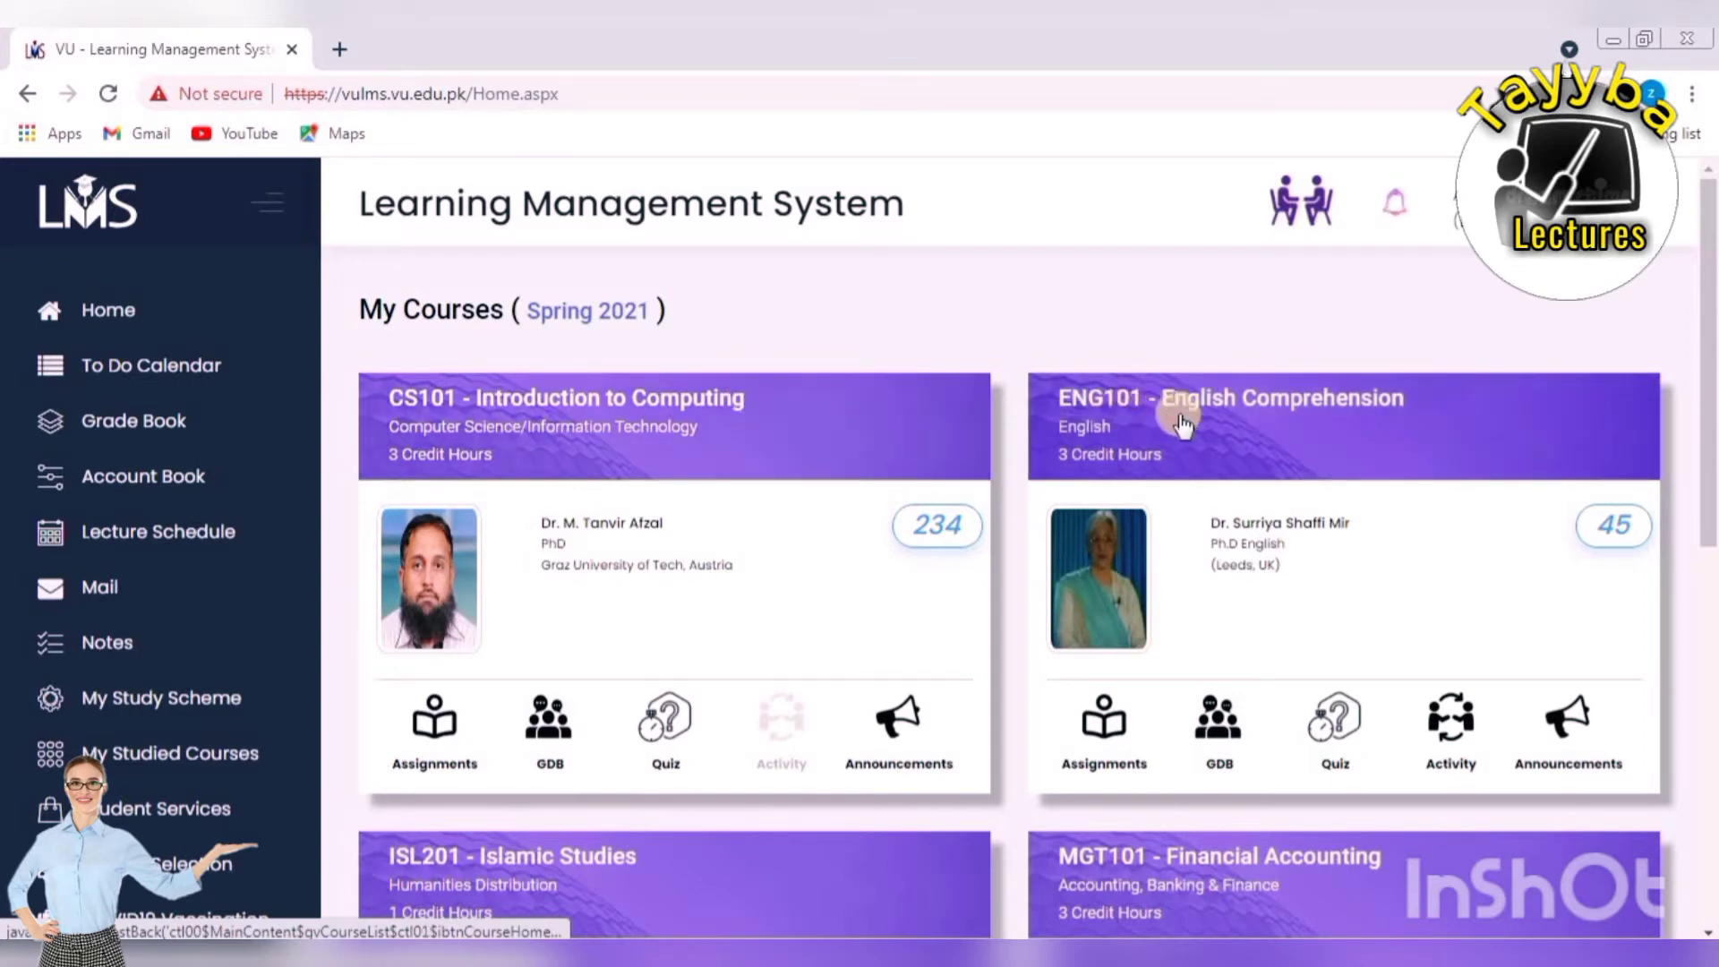
pyautogui.scroll(-2, 943, 564)
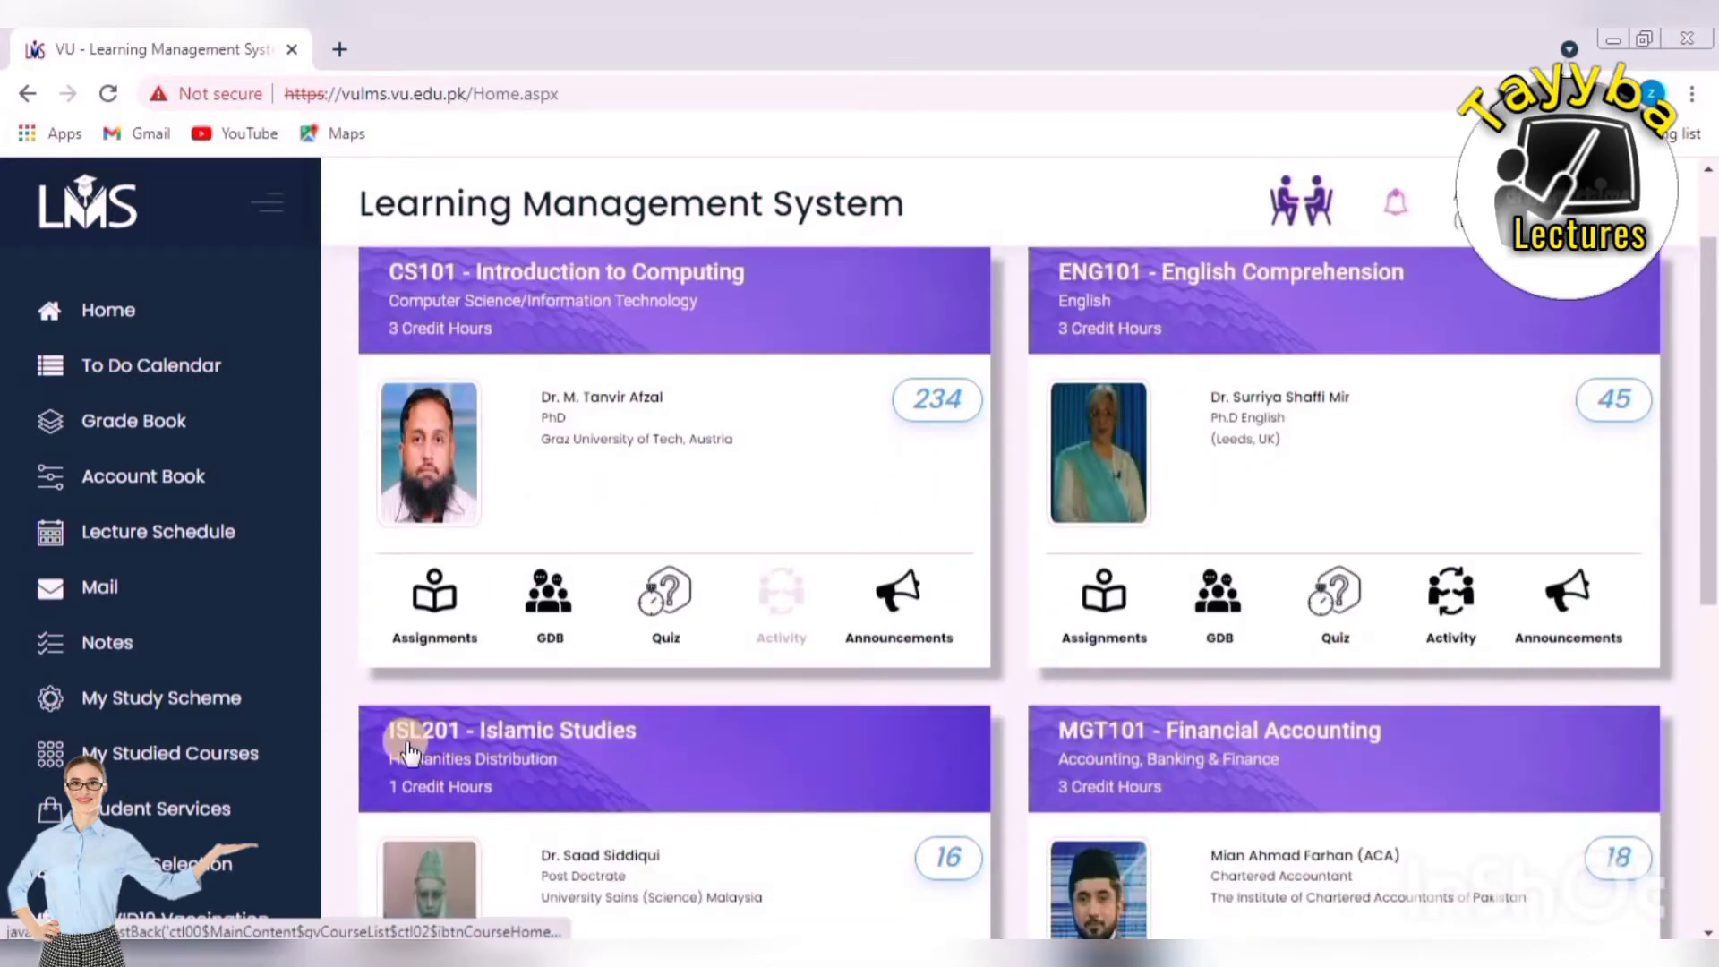
pyautogui.scroll(-3, 1144, 576)
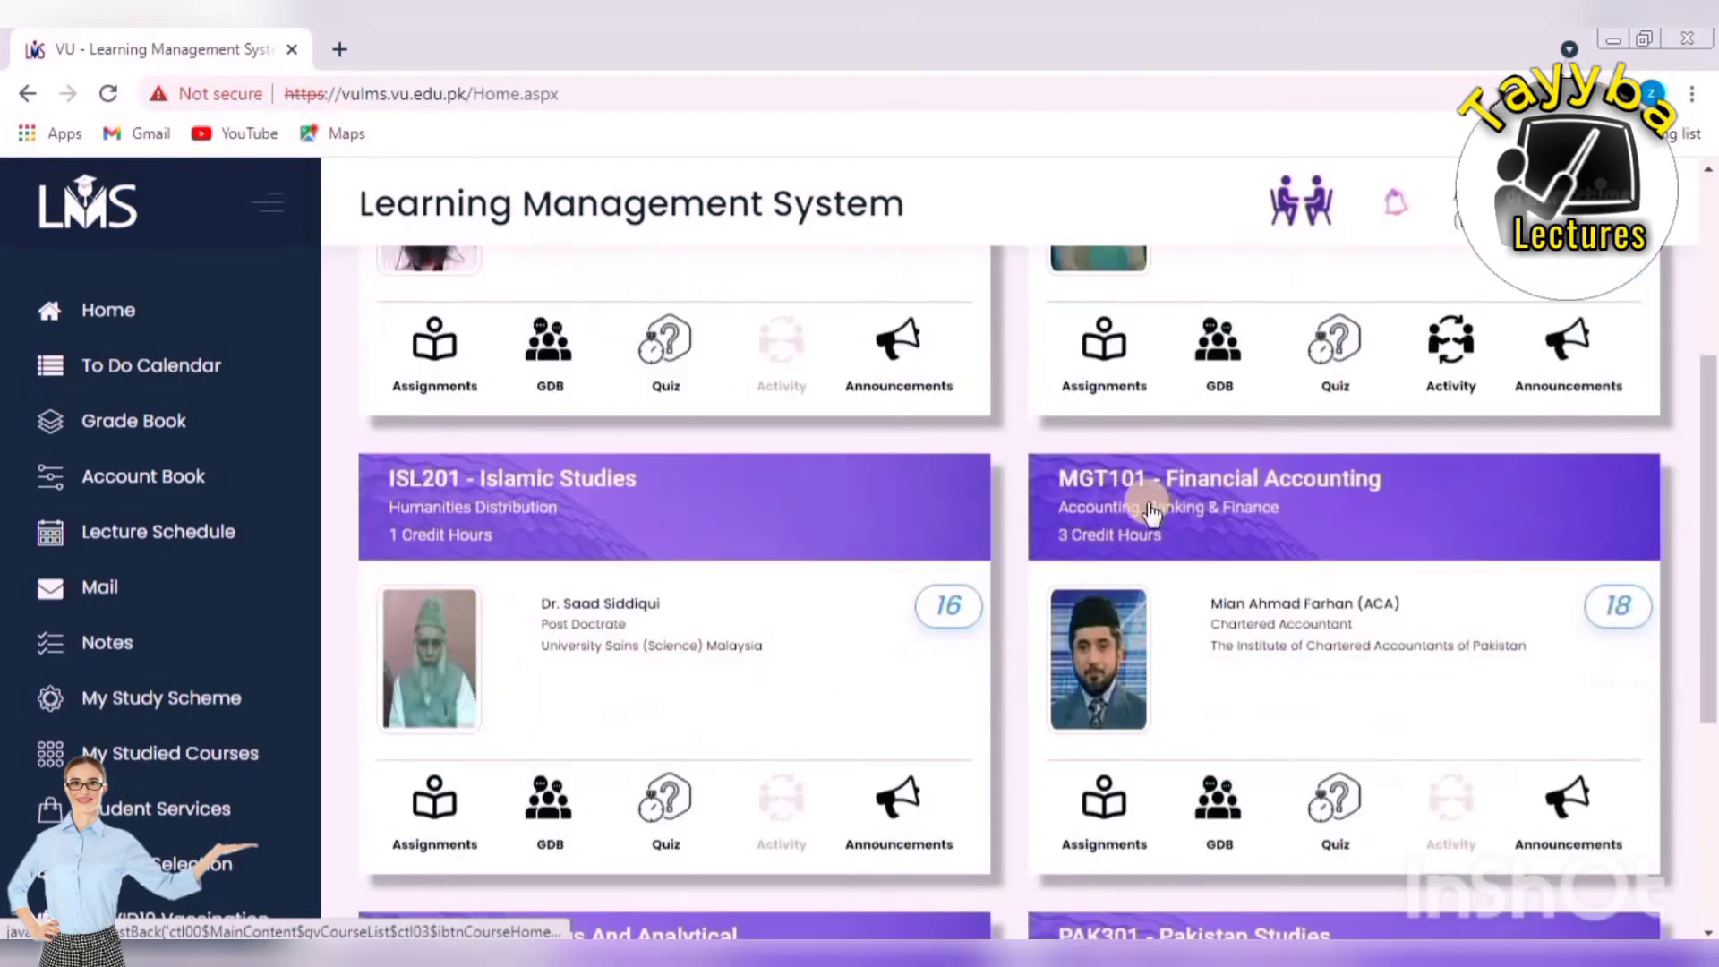
pyautogui.scroll(-5, 1151, 519)
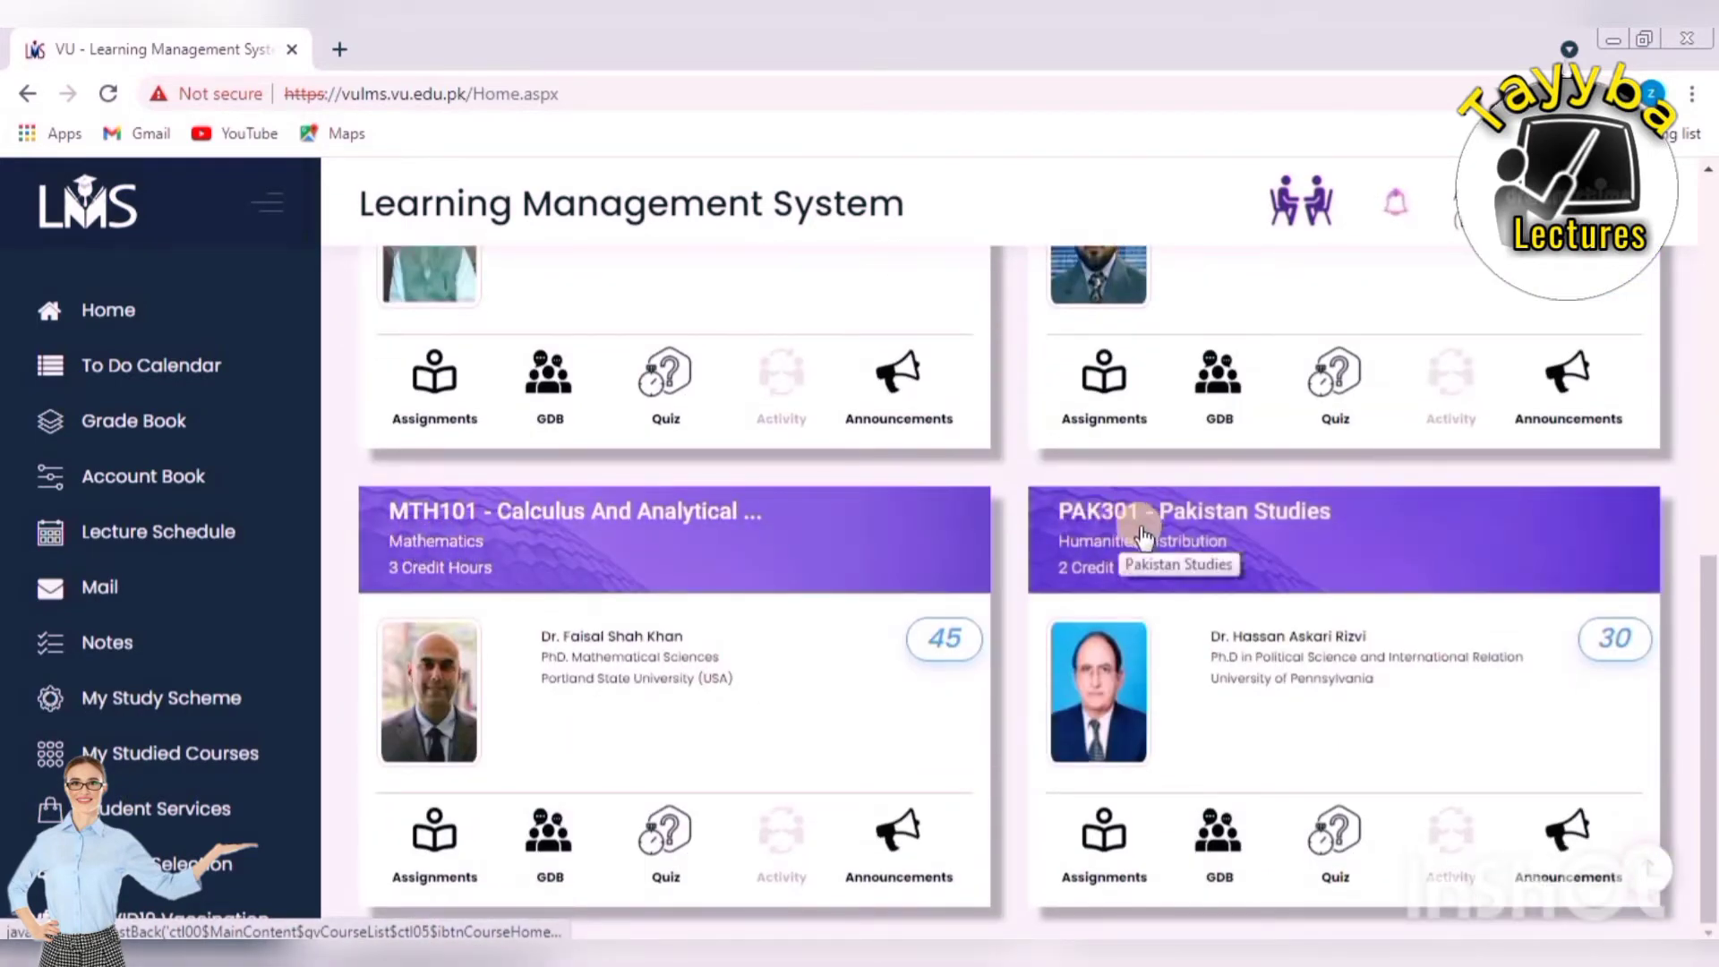
pyautogui.scroll(8, 1132, 541)
pyautogui.scroll(-8, 1135, 541)
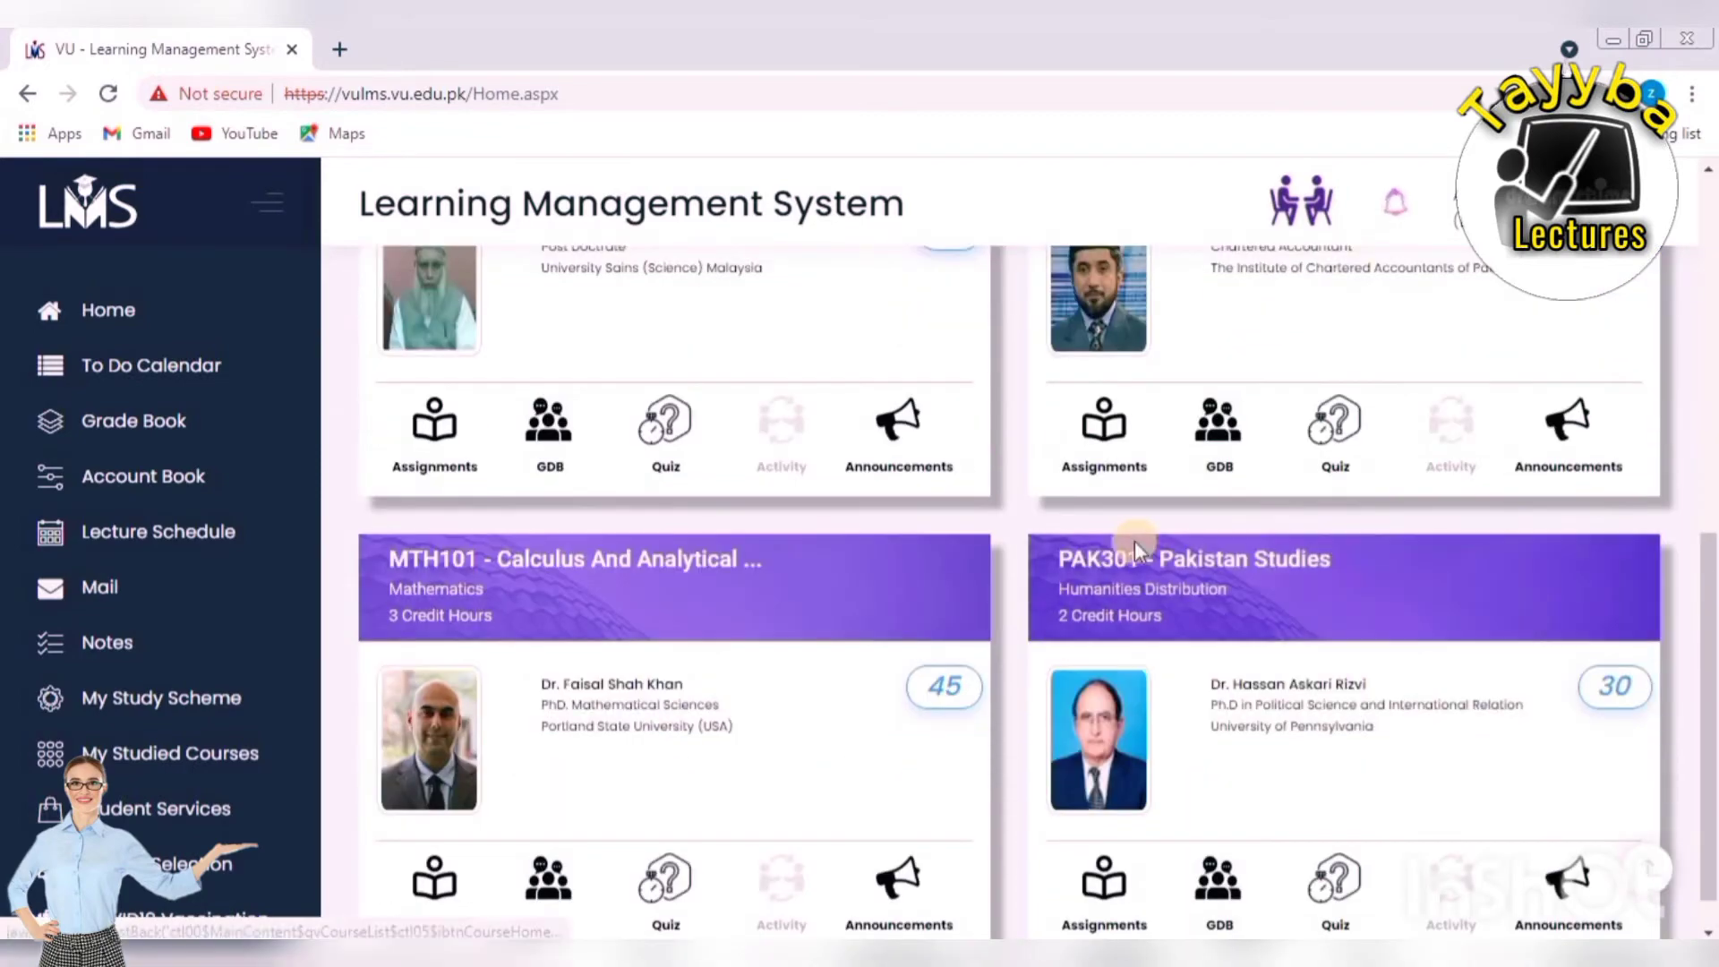
pyautogui.scroll(7, 1135, 540)
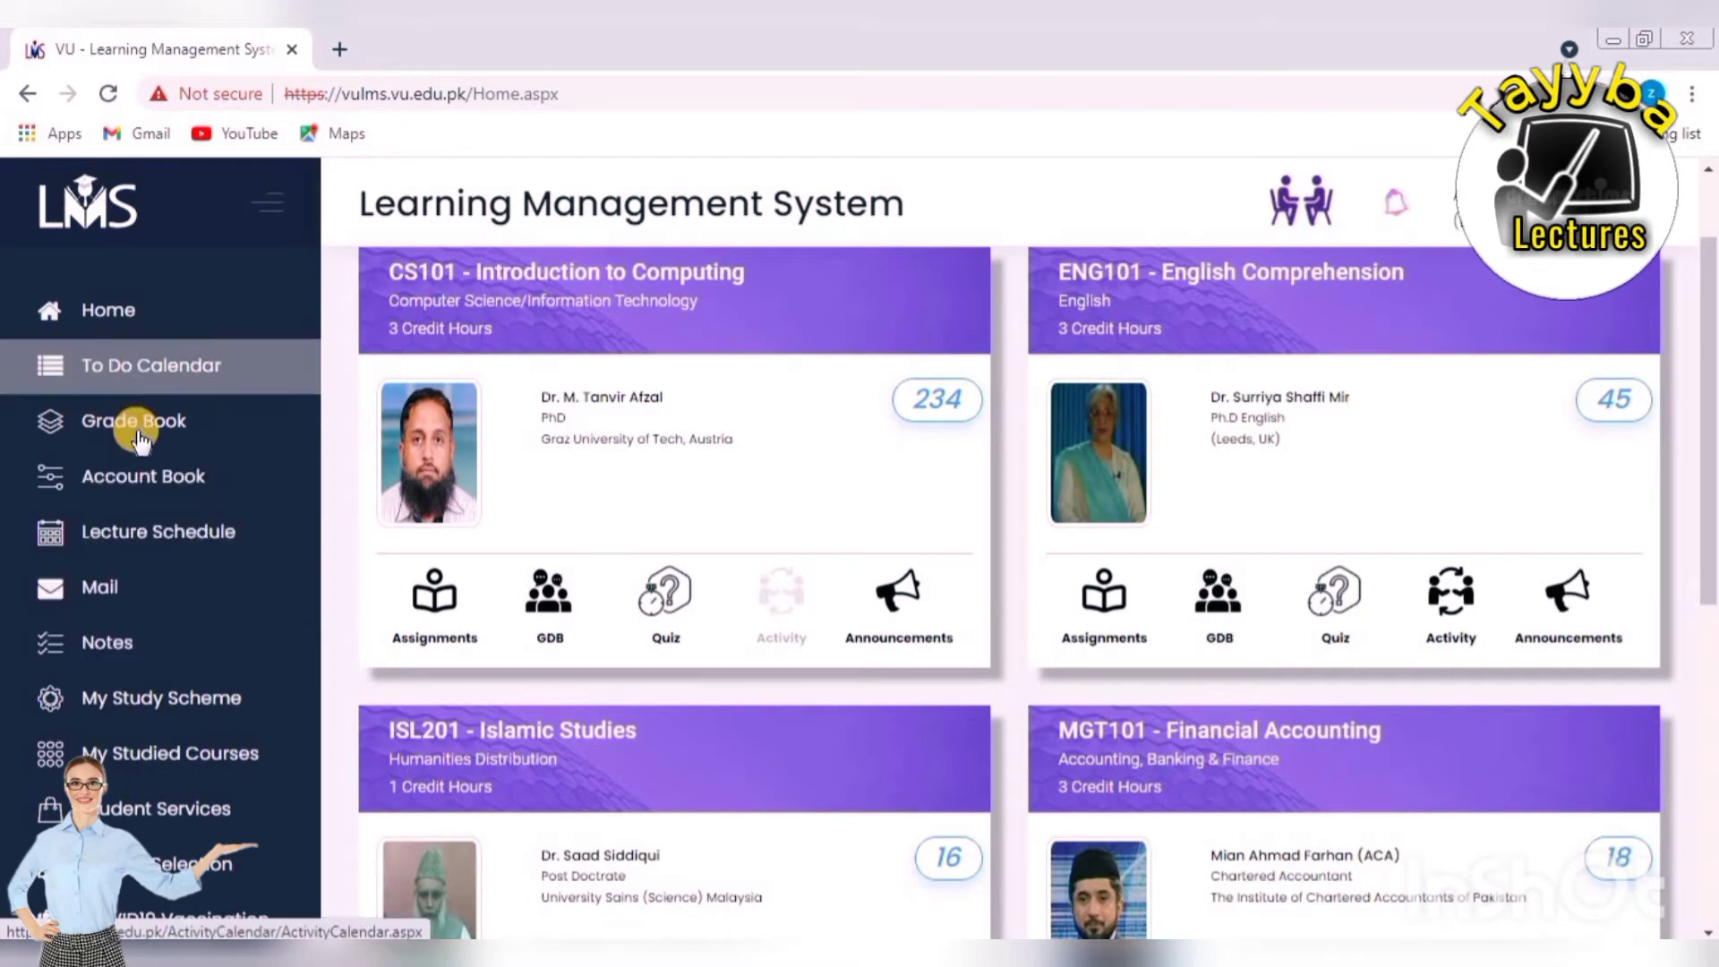
# Scroll the My Courses page down to the PAK301 Pakistan Studies course card.
pyautogui.scroll(-3, 130, 552)
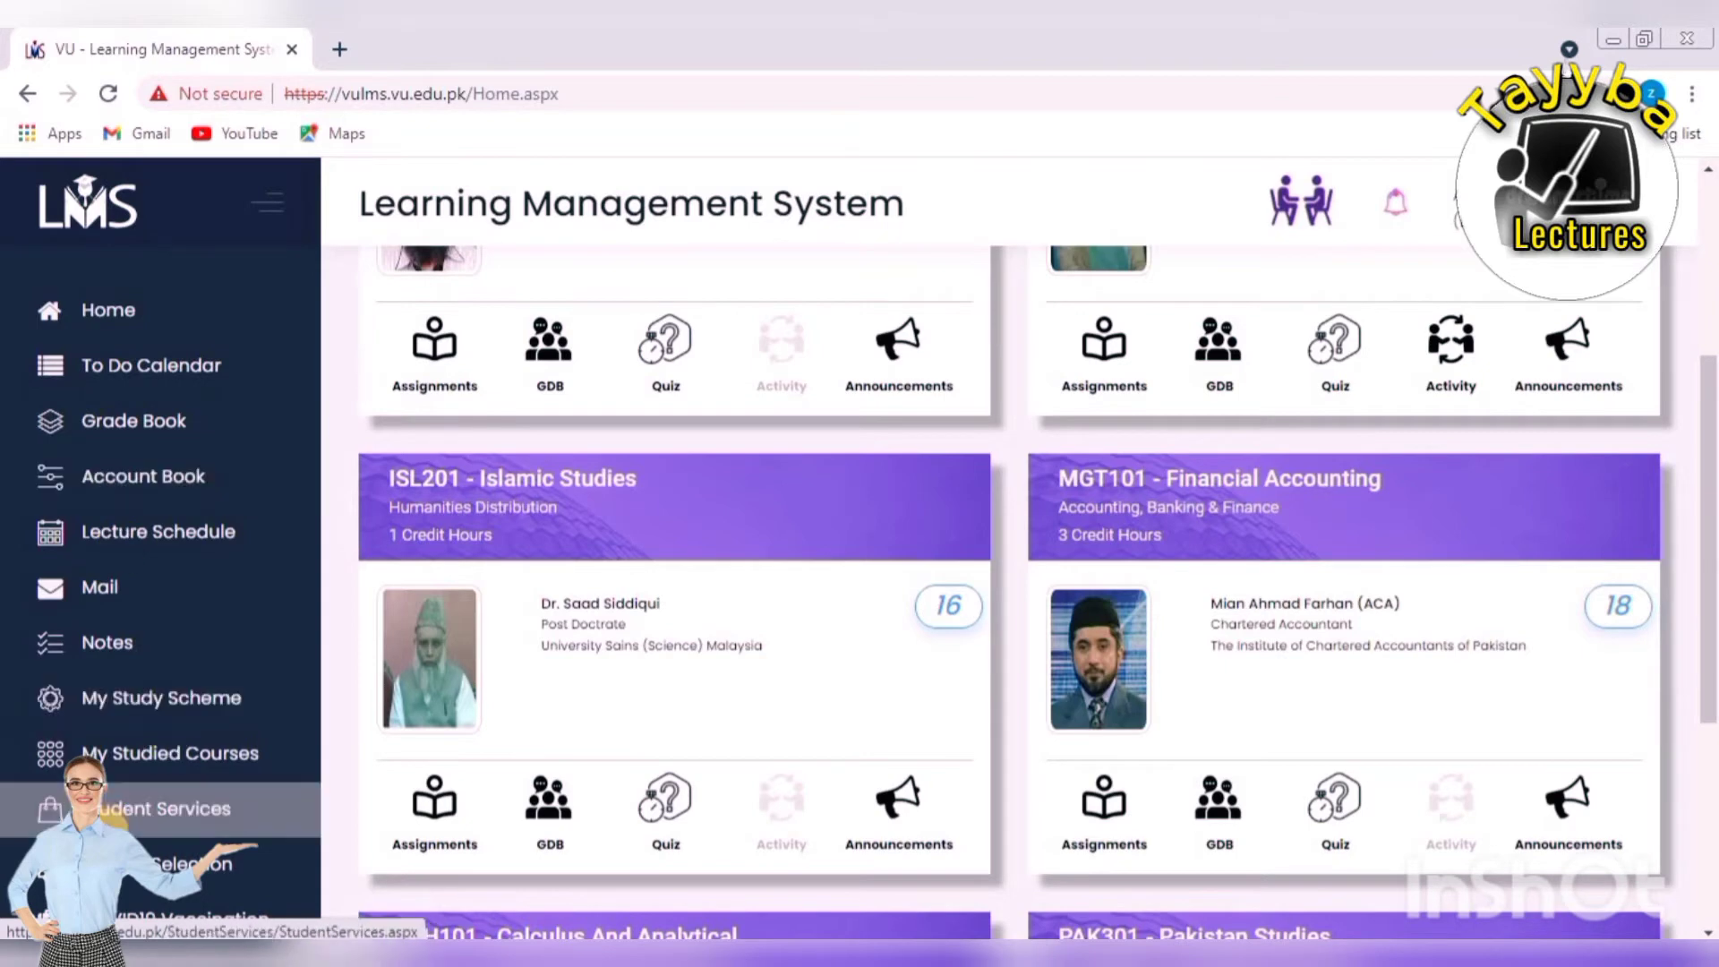
pyautogui.scroll(-1, 130, 833)
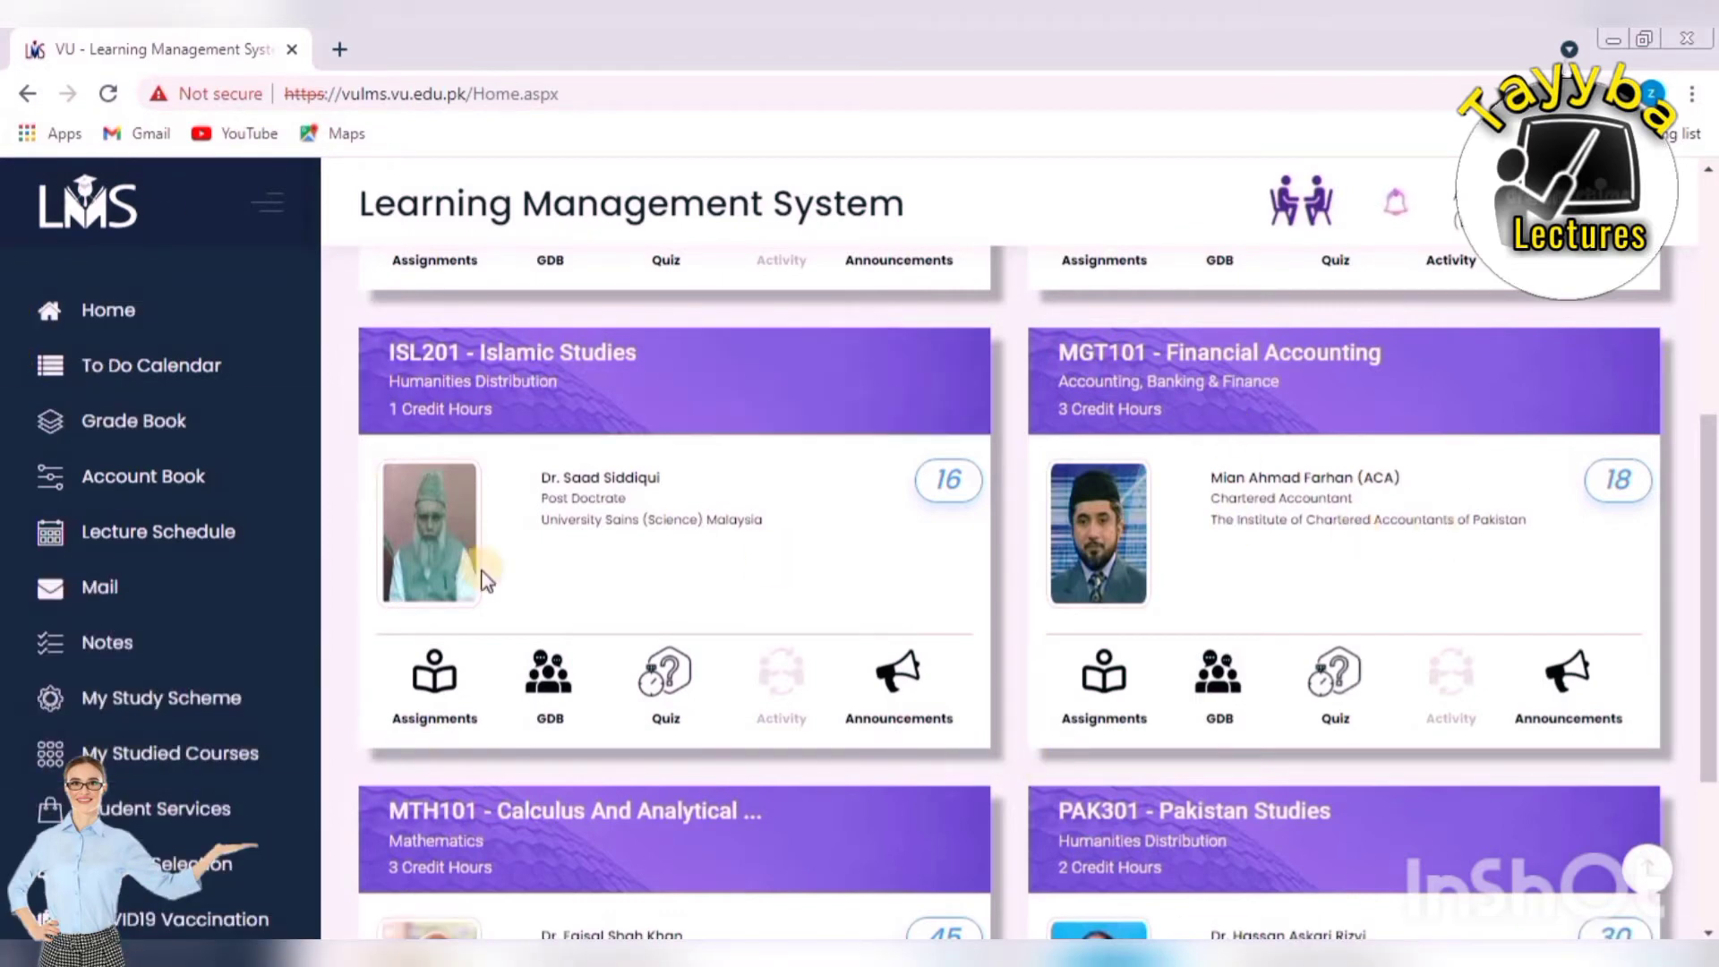
pyautogui.scroll(-3, 590, 653)
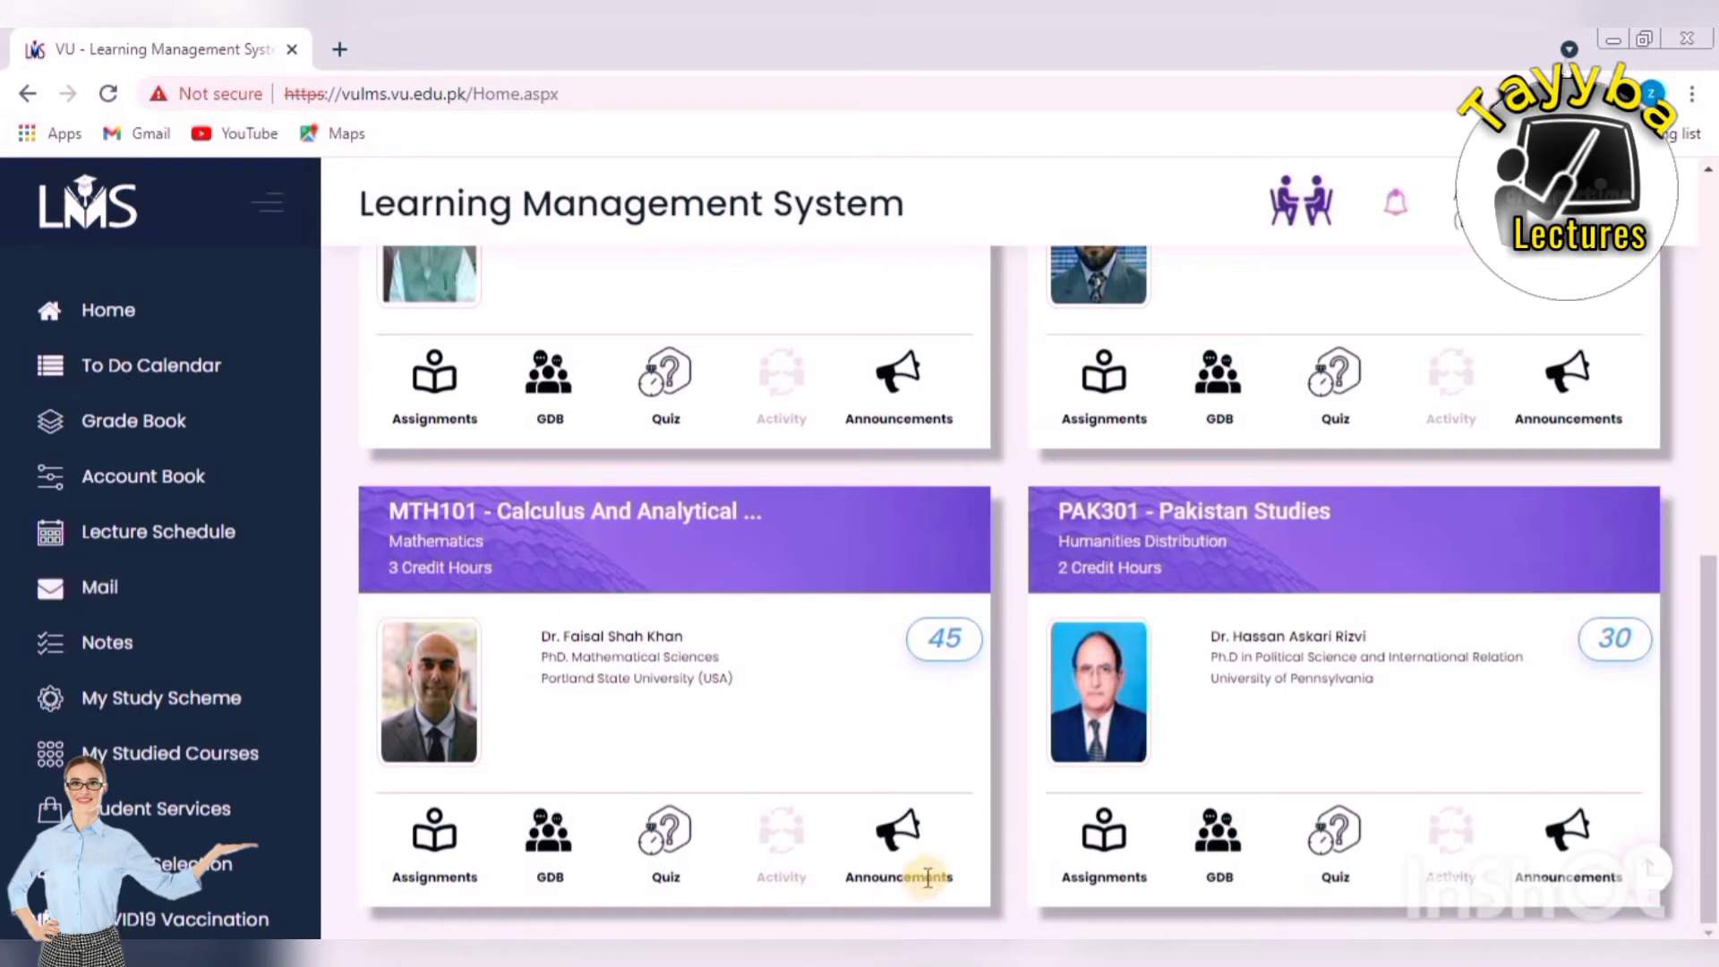
# Download the PAK301 Assignment No.1 .docx file and open it from Chrome's download bar.
pyautogui.click(1119, 838)
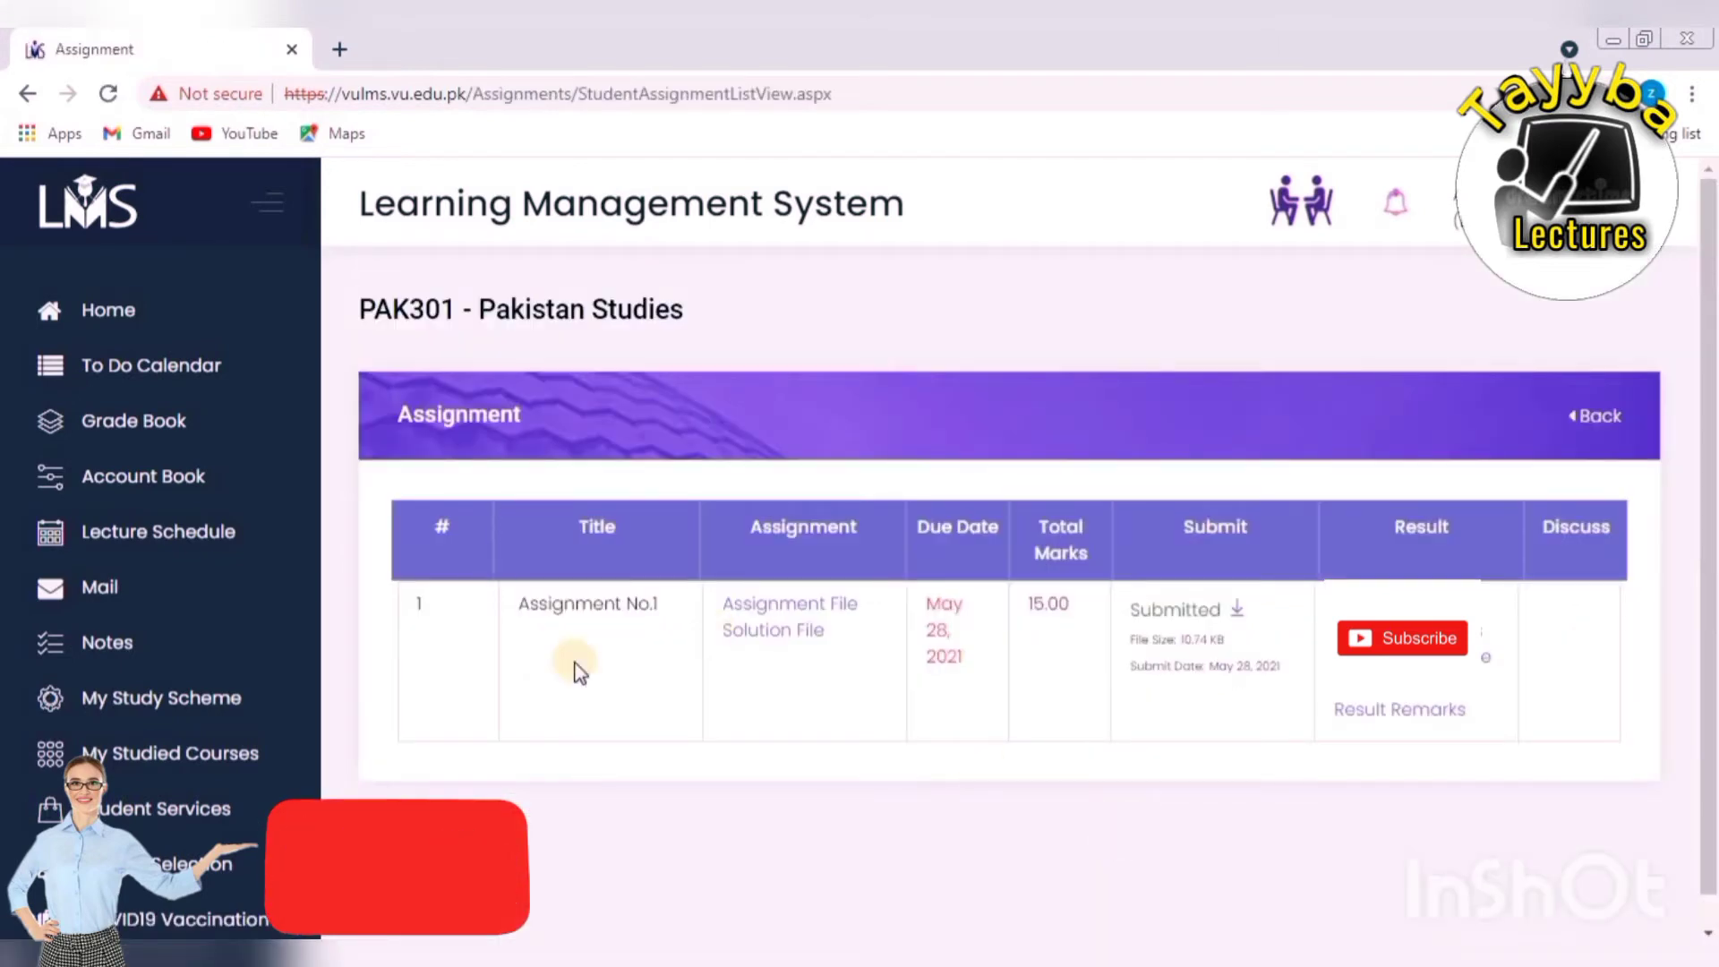
pyautogui.click(794, 613)
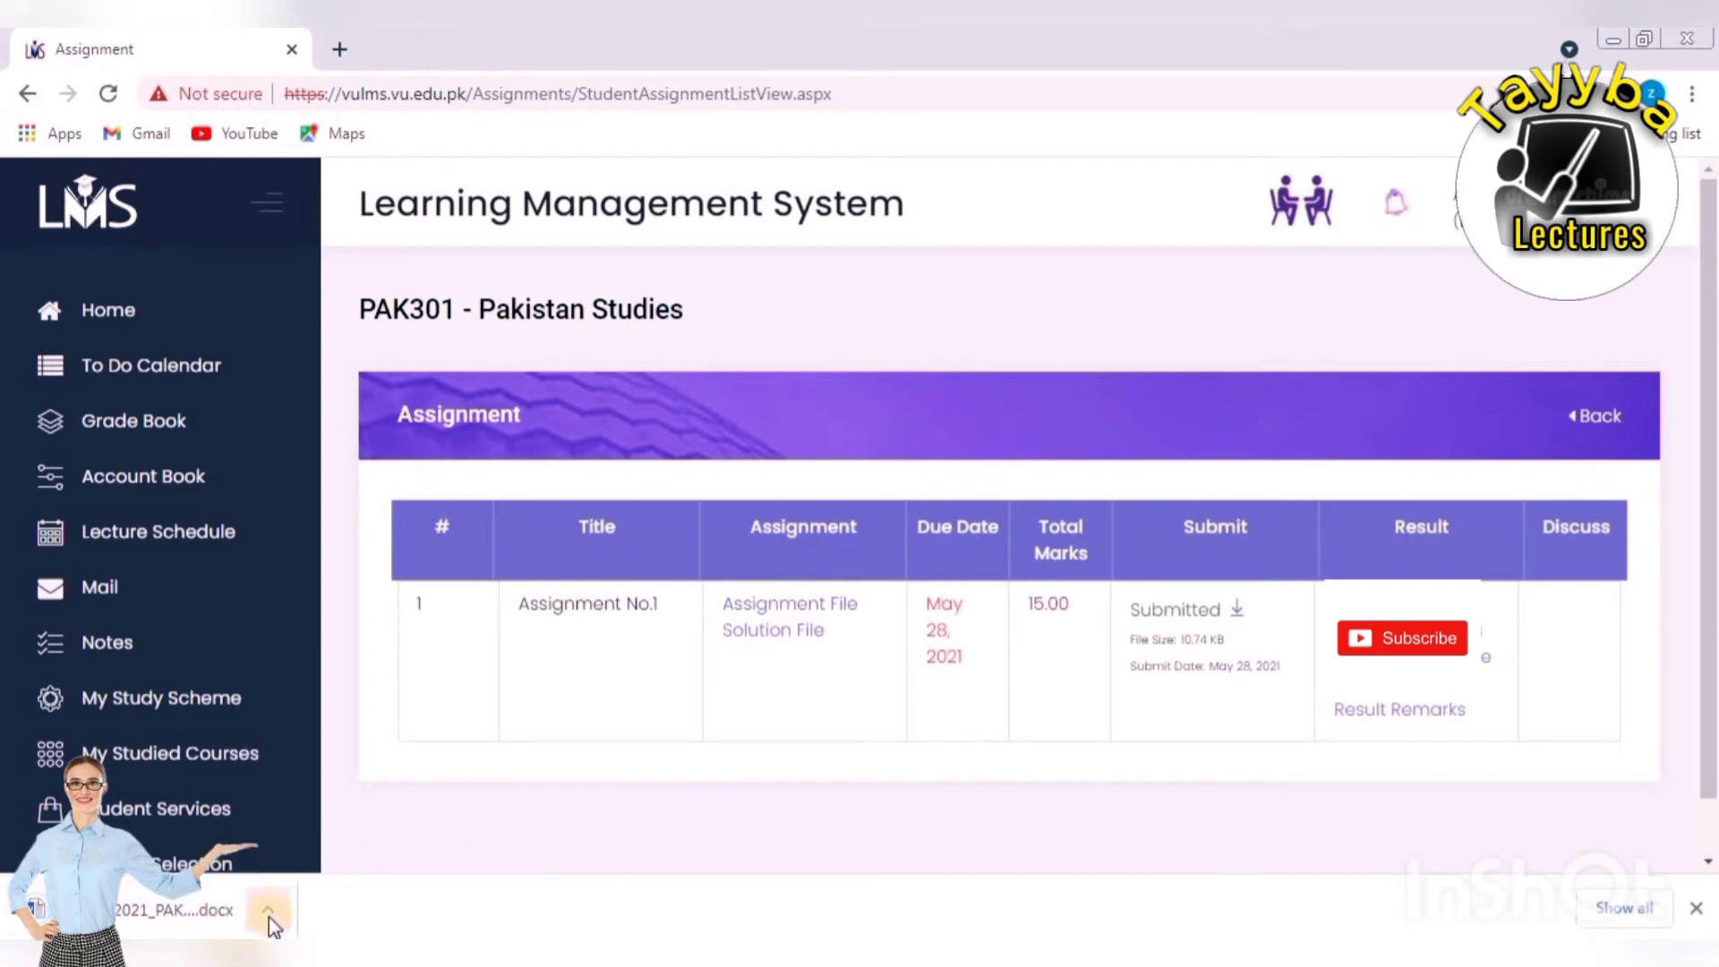
pyautogui.click(268, 918)
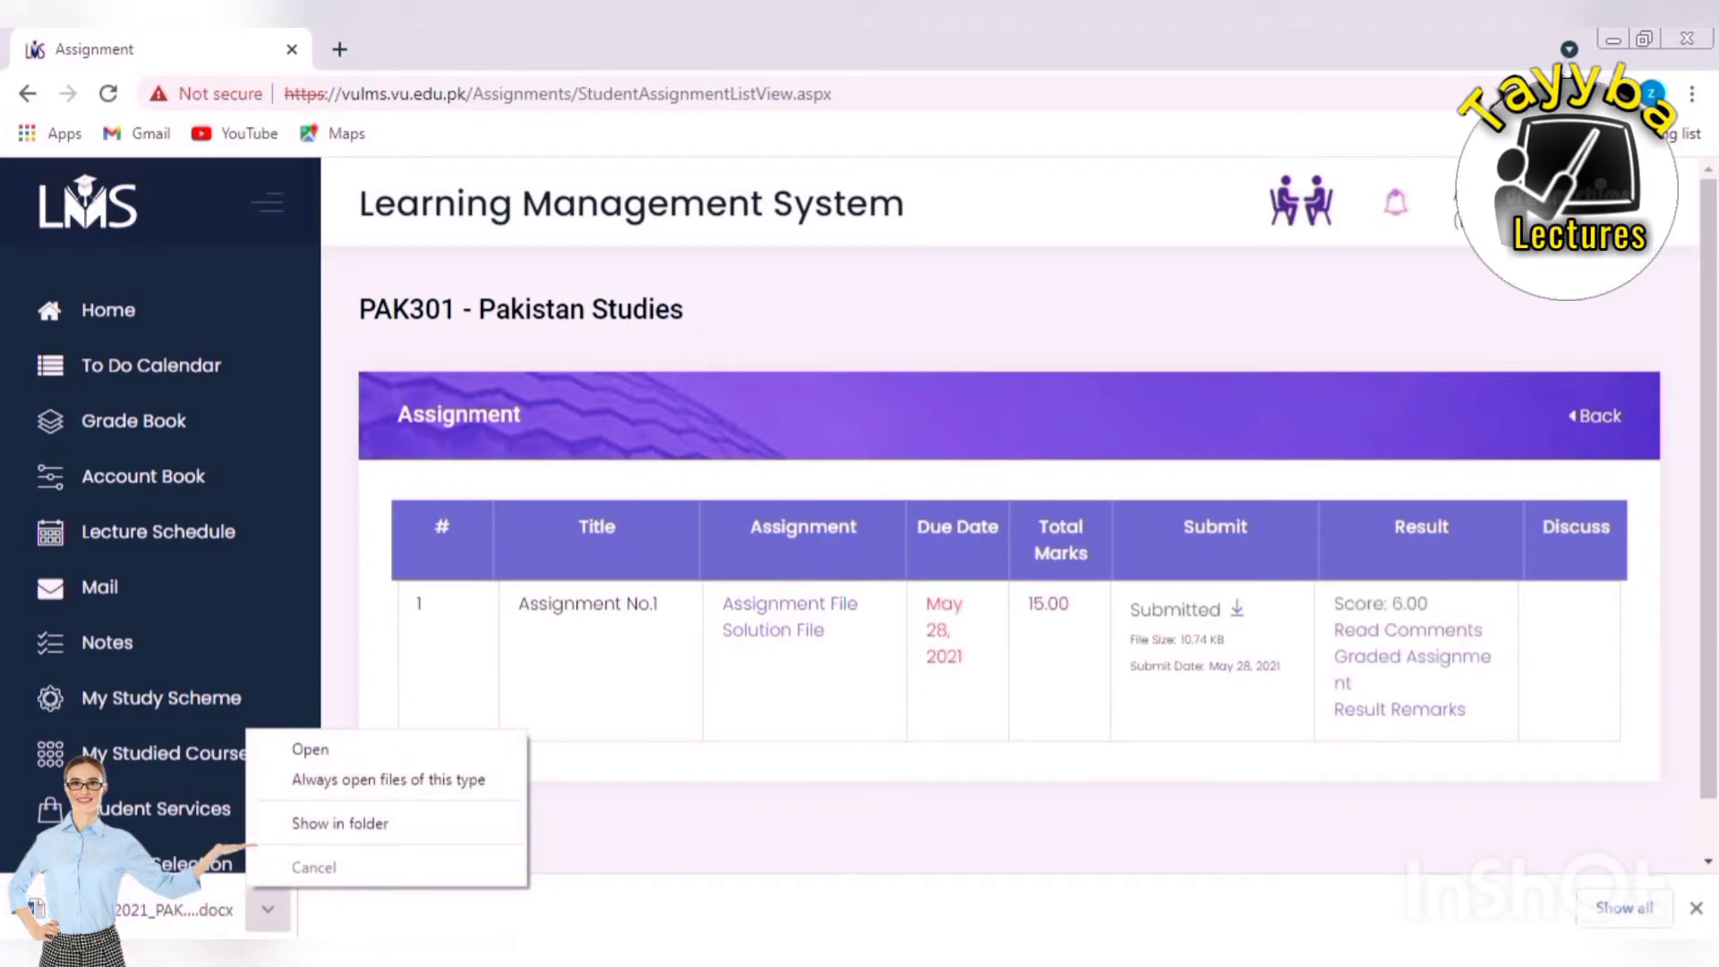
pyautogui.click(310, 749)
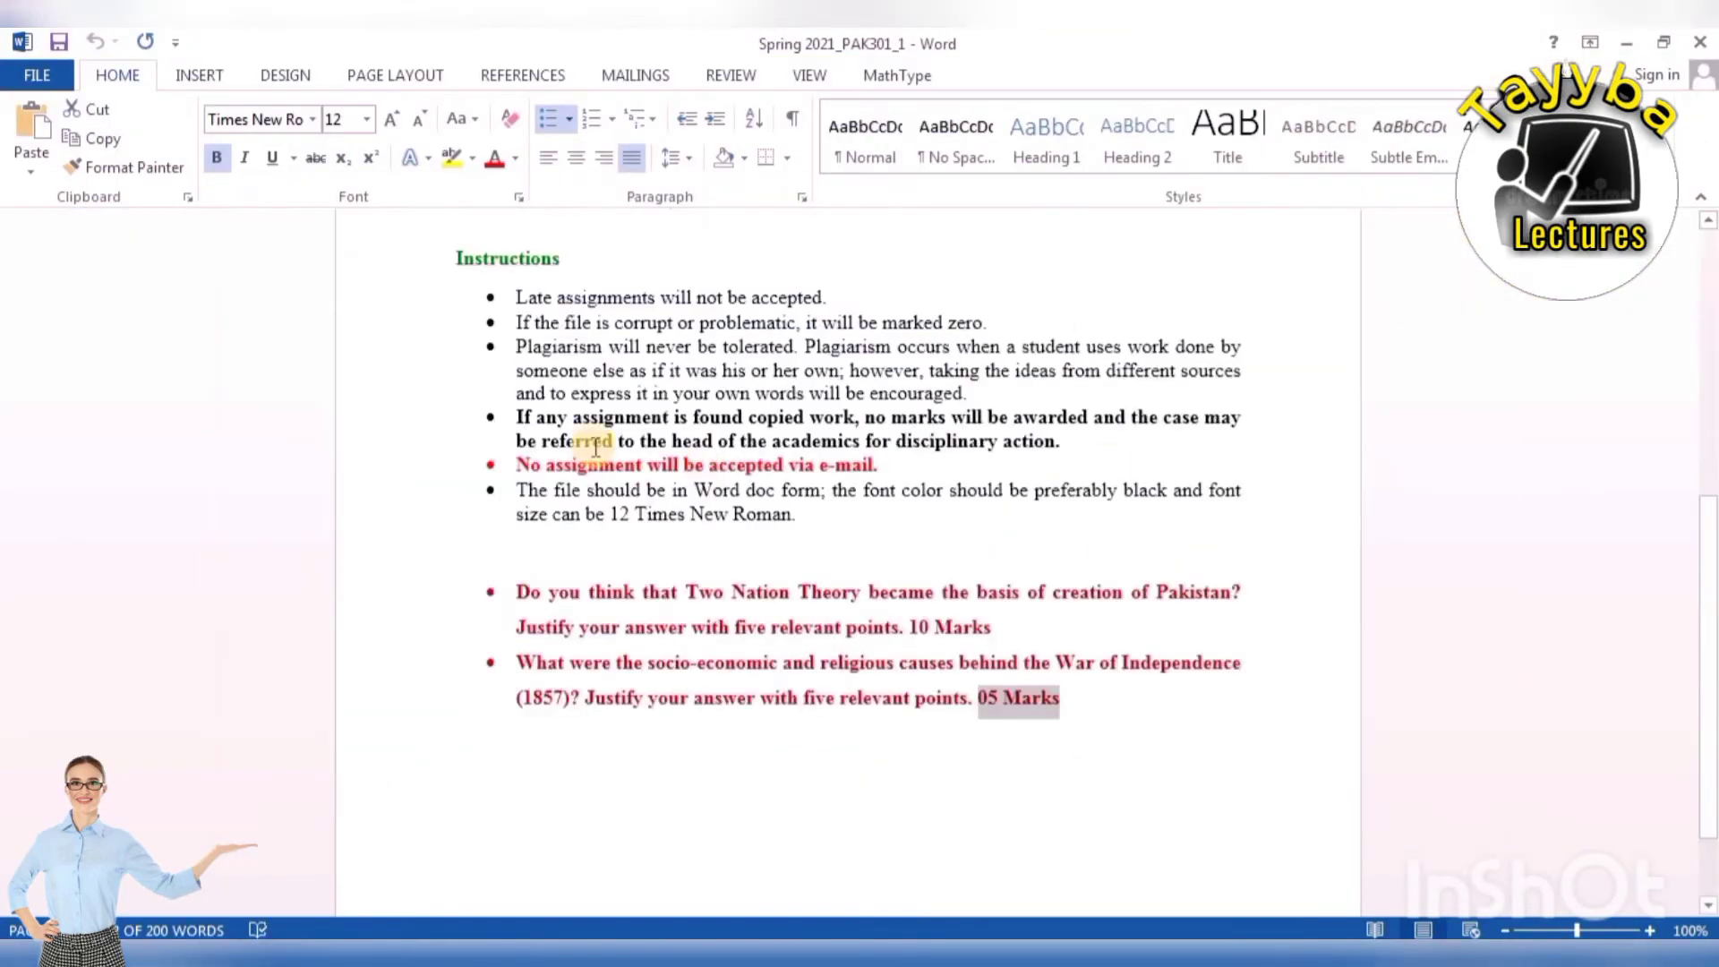
# Scroll through the assignment and highlight its instructions list.
pyautogui.scroll(5, 591, 439)
pyautogui.scroll(5, 770, 322)
pyautogui.scroll(-8, 844, 403)
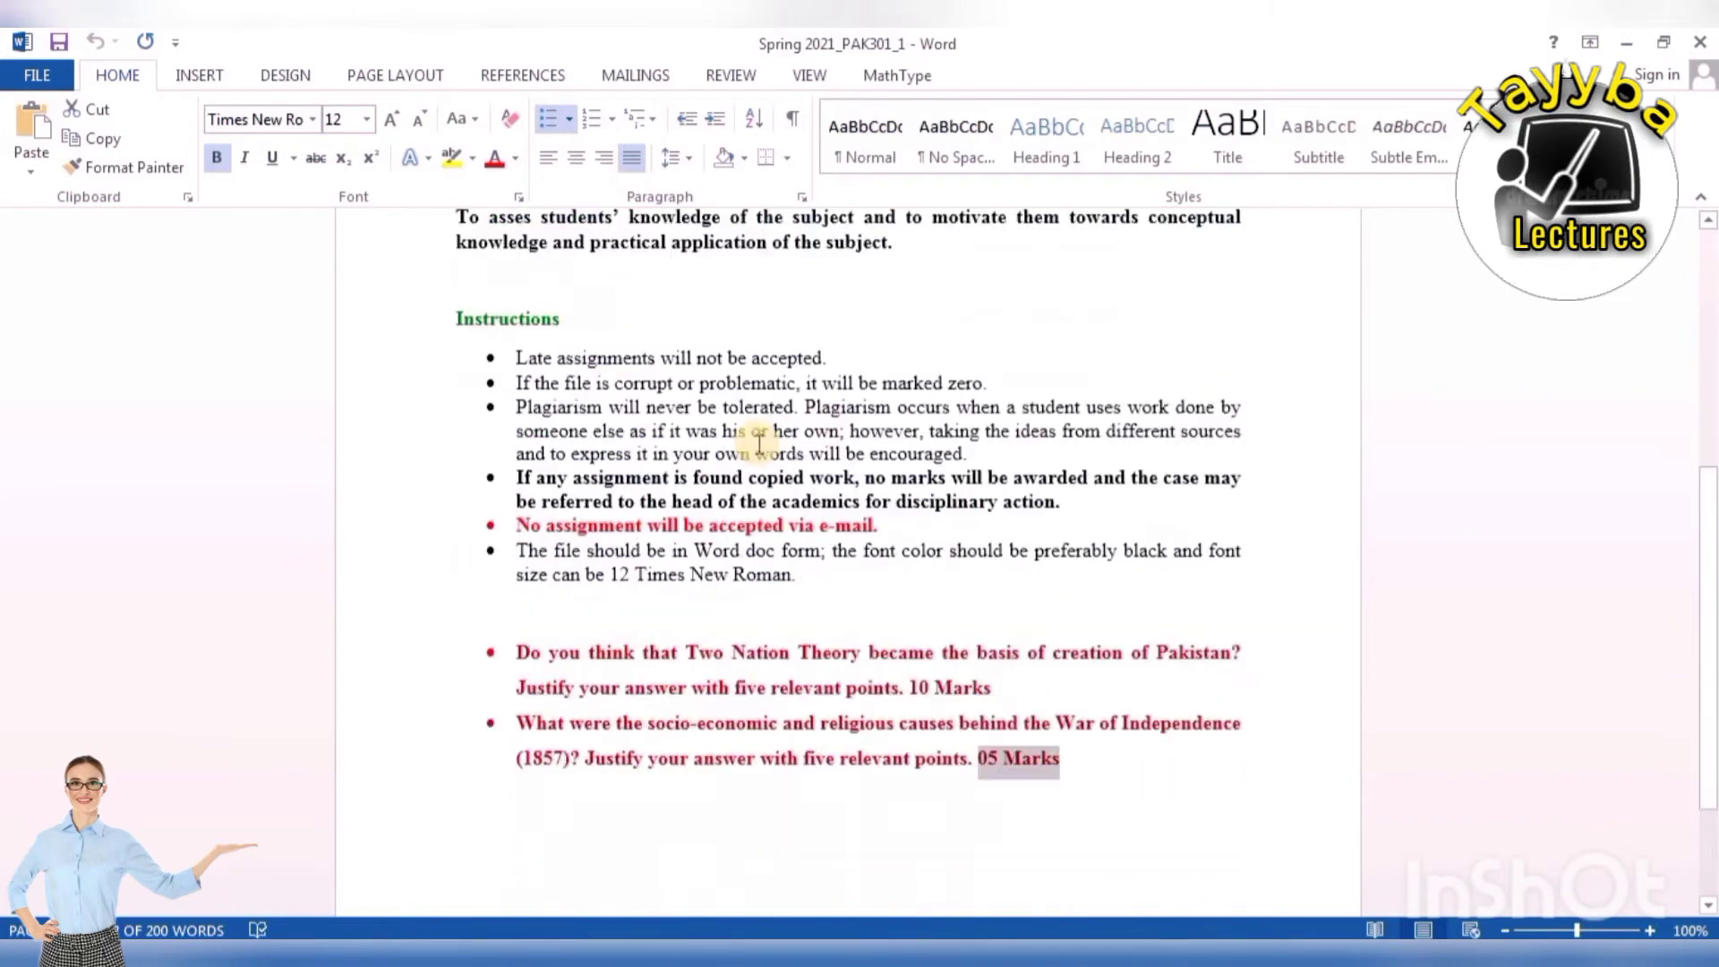
pyautogui.scroll(8, 760, 452)
pyautogui.moveTo(756, 358); pyautogui.dragTo(989, 363)
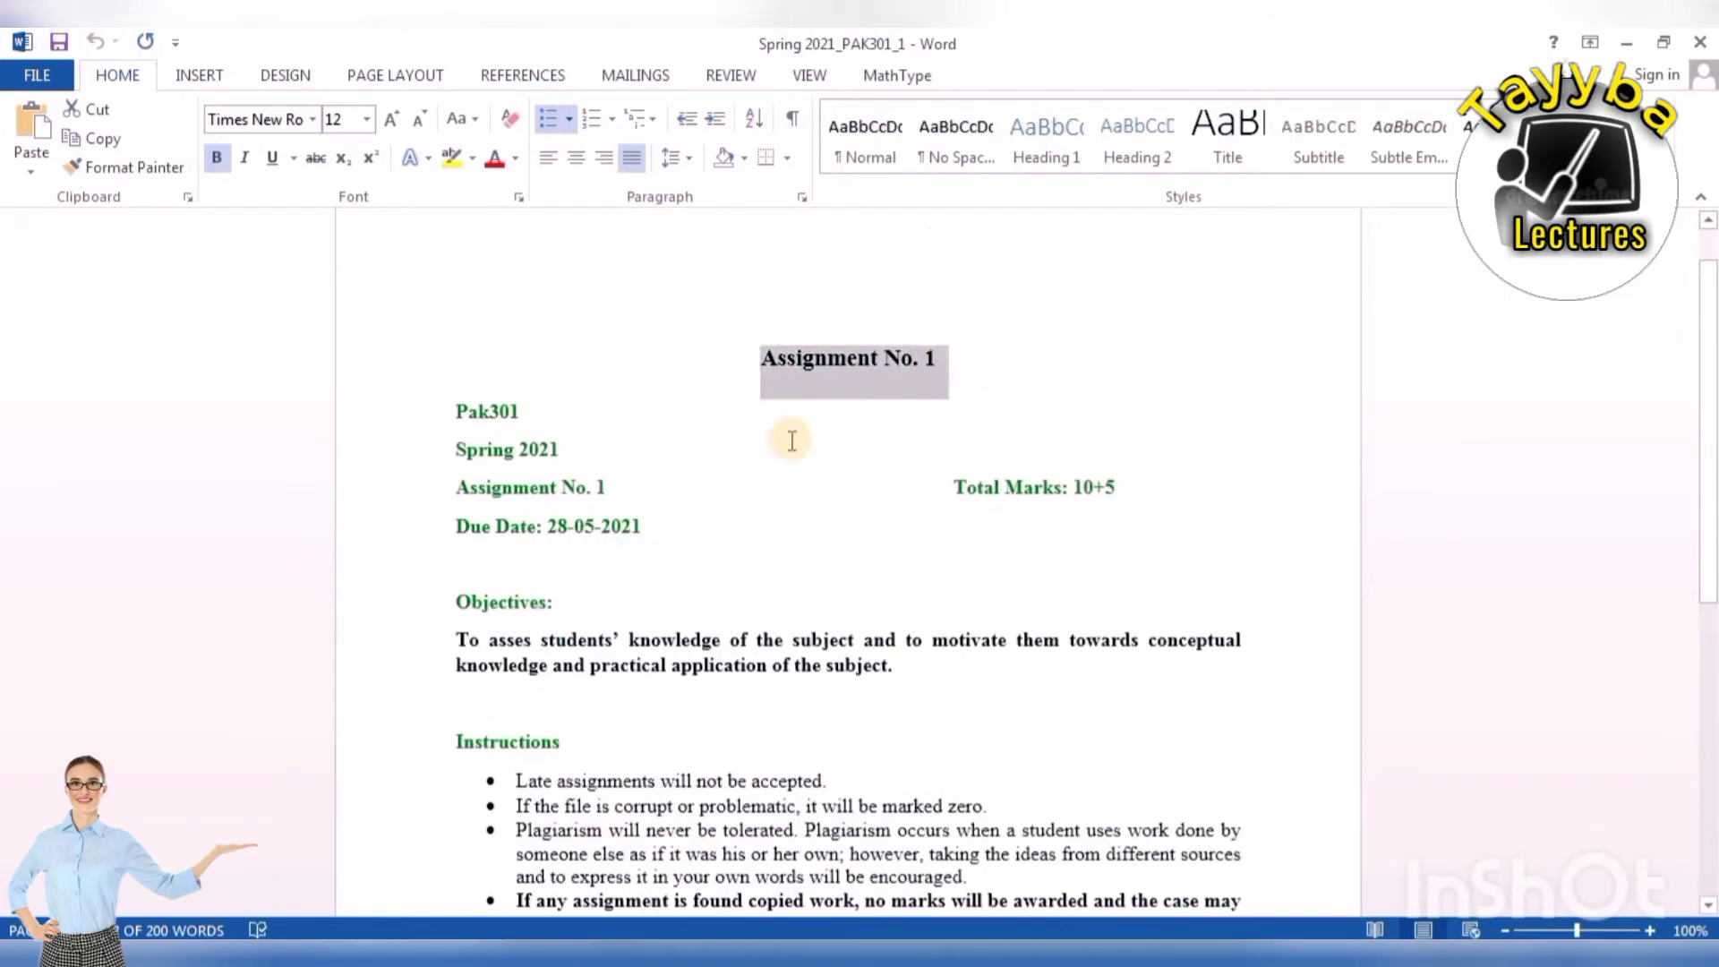
pyautogui.scroll(-3, 730, 475)
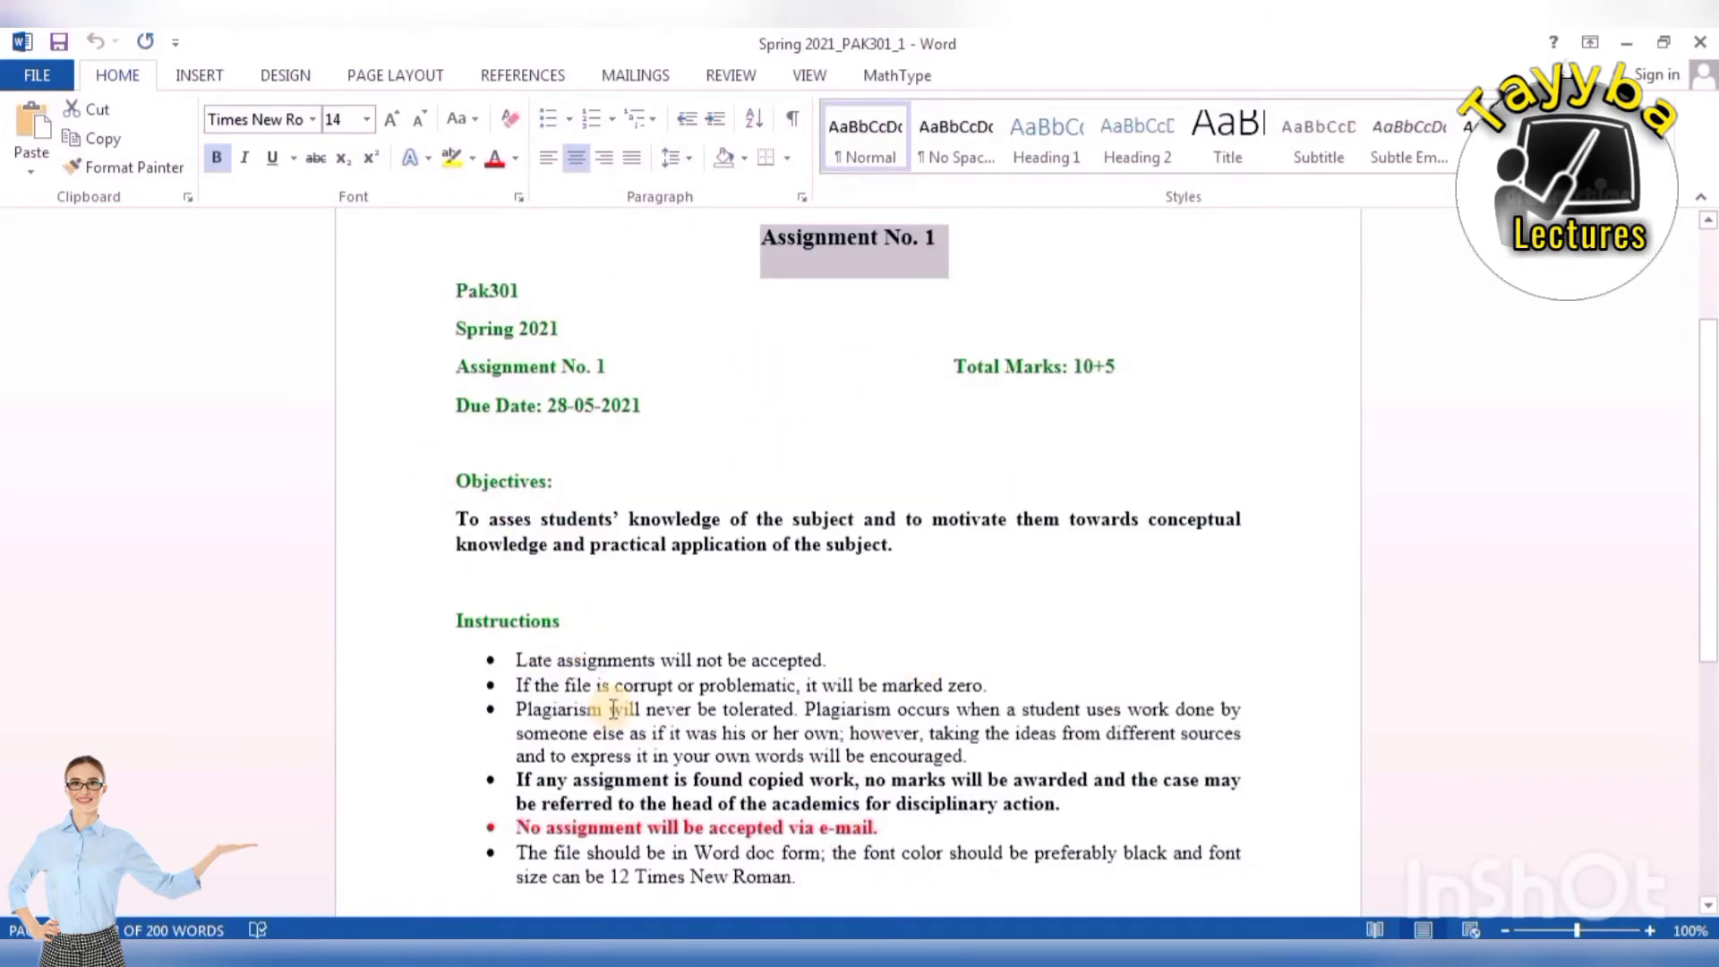
pyautogui.scroll(-4, 609, 708)
pyautogui.moveTo(517, 479); pyautogui.dragTo(837, 730)
pyautogui.scroll(-2, 618, 664)
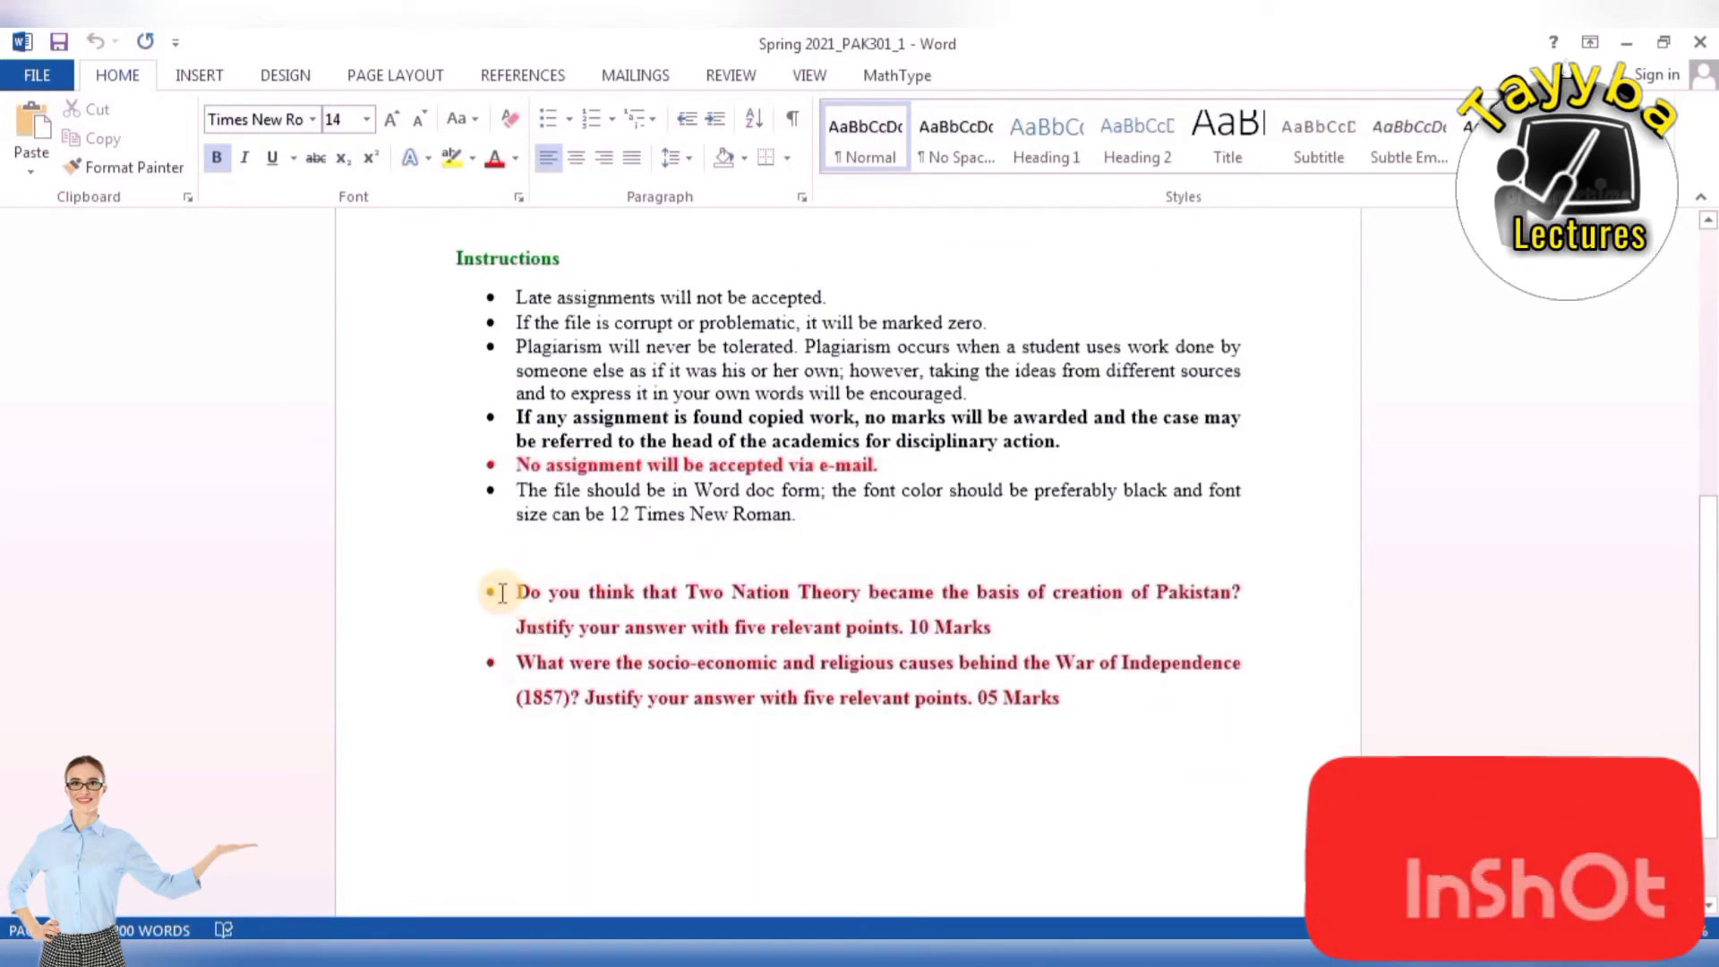
# Highlight the Two Nation Theory question, then both assignment questions together.
pyautogui.click(518, 592)
pyautogui.moveTo(615, 609); pyautogui.dragTo(1009, 632)
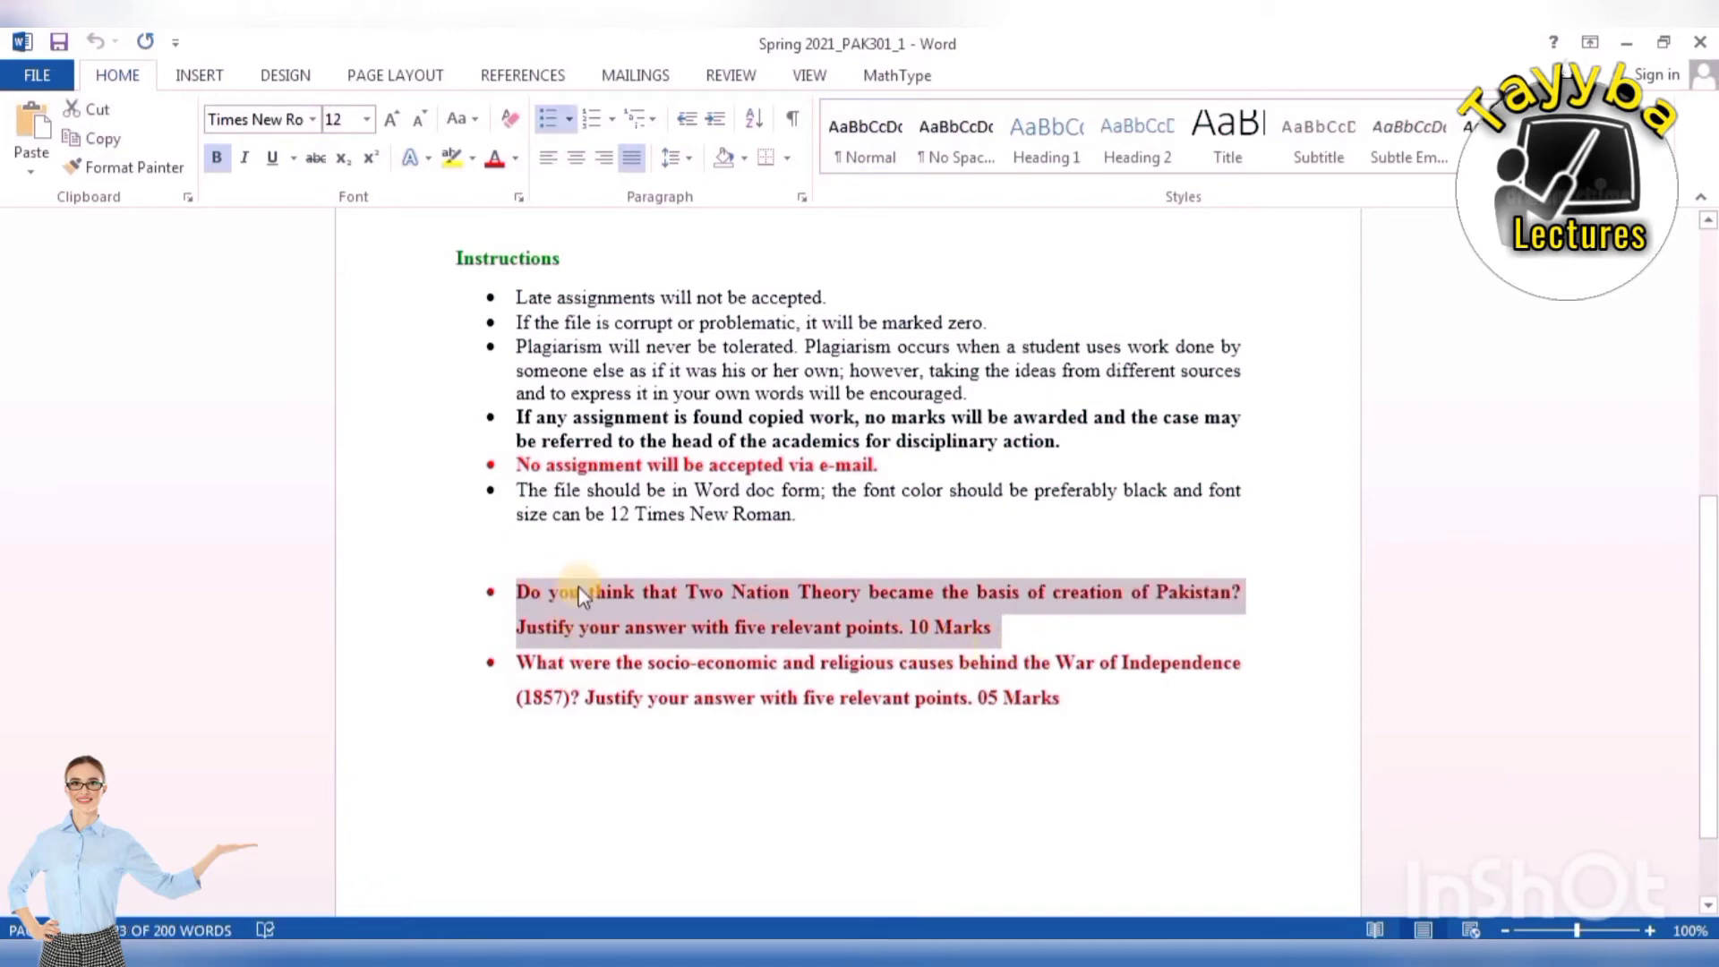
pyautogui.click(611, 745)
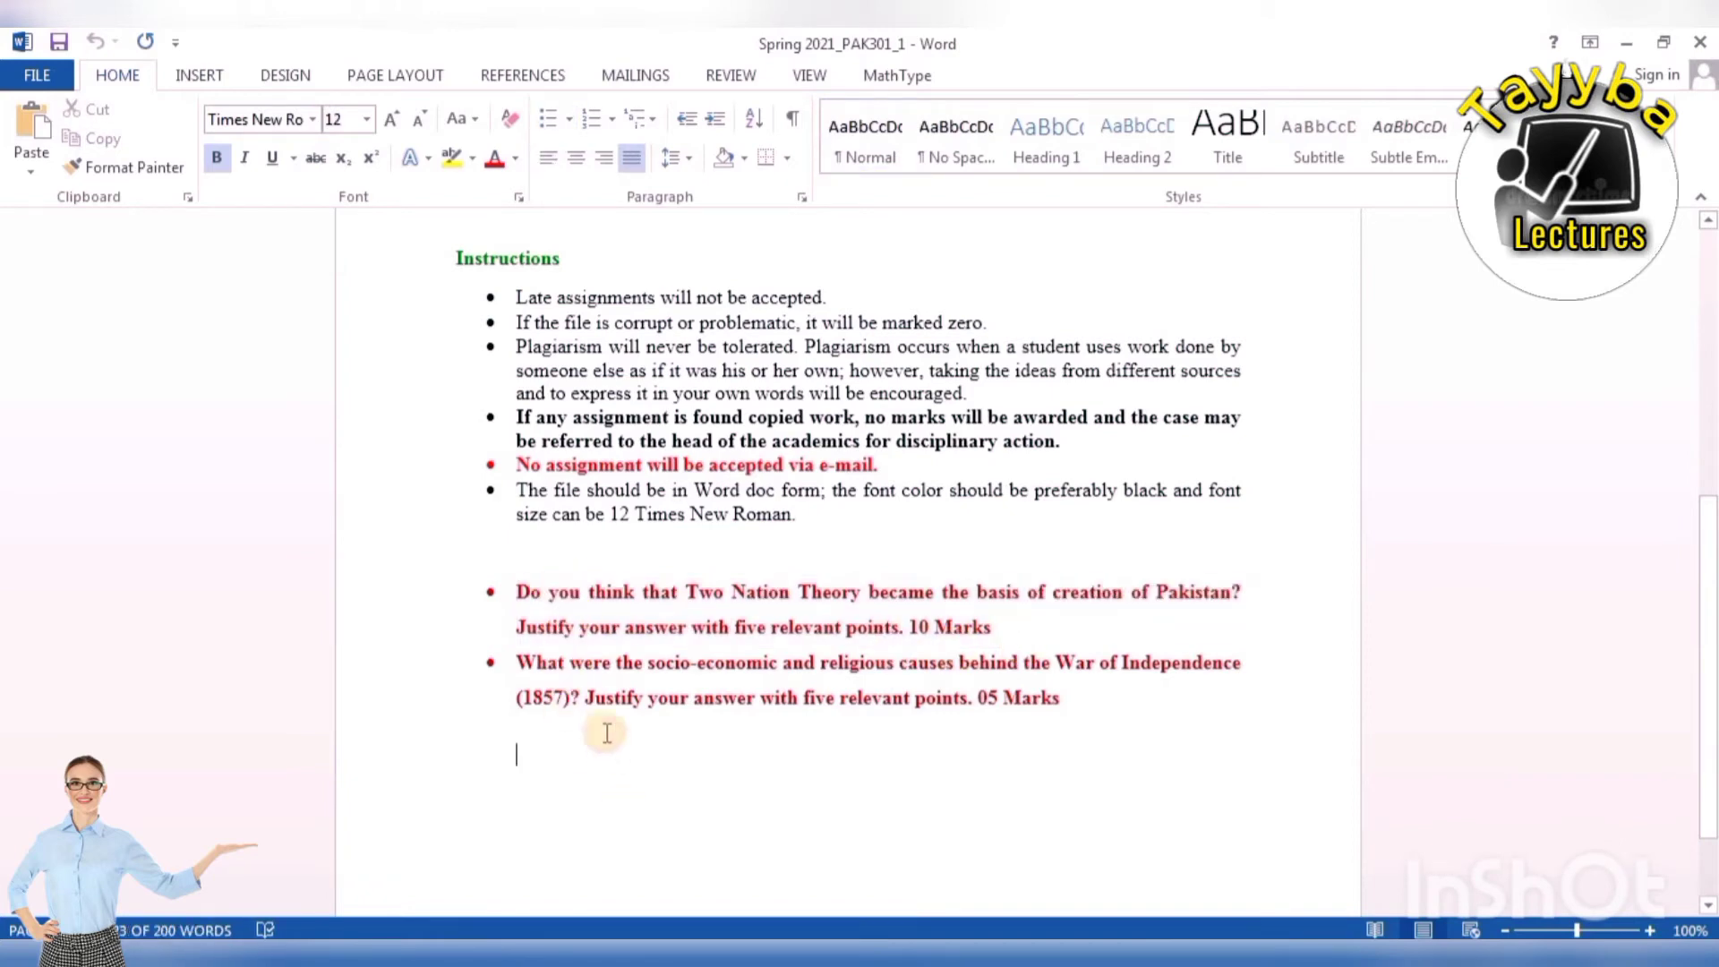
pyautogui.moveTo(523, 593); pyautogui.dragTo(1004, 752)
pyautogui.click(1004, 752)
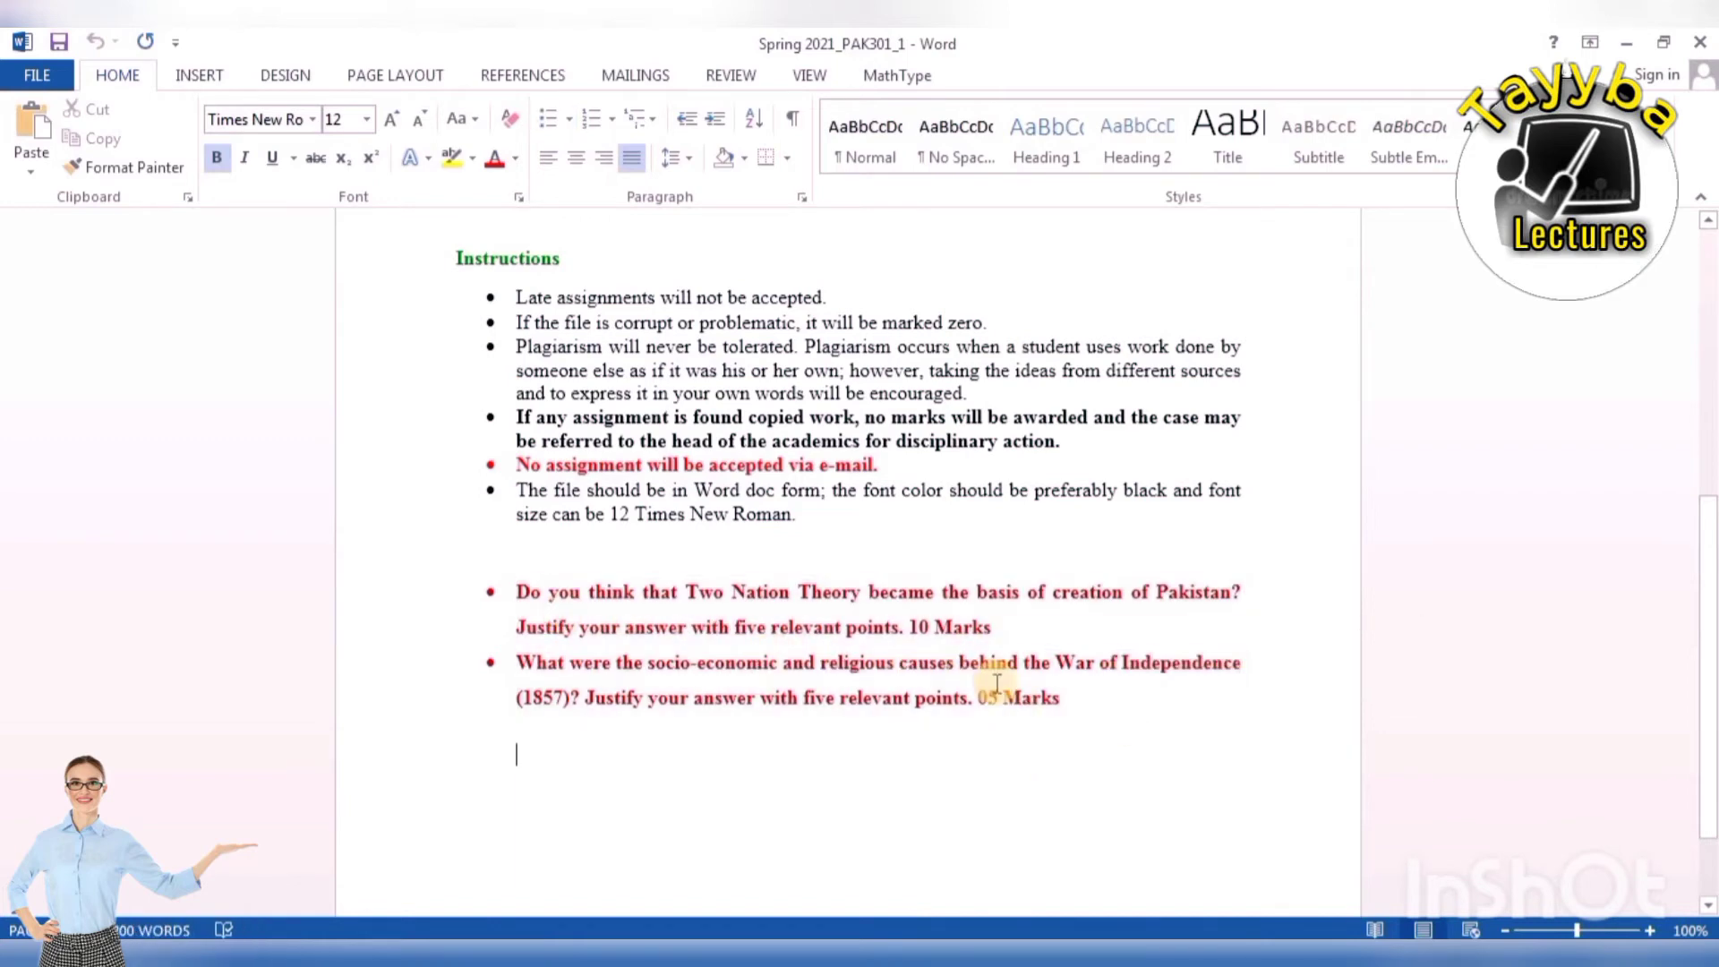
# Highlight the questions' marks, 10 Marks and 05 Marks, then clear the highlight.
pyautogui.moveTo(964, 634); pyautogui.dragTo(991, 628)
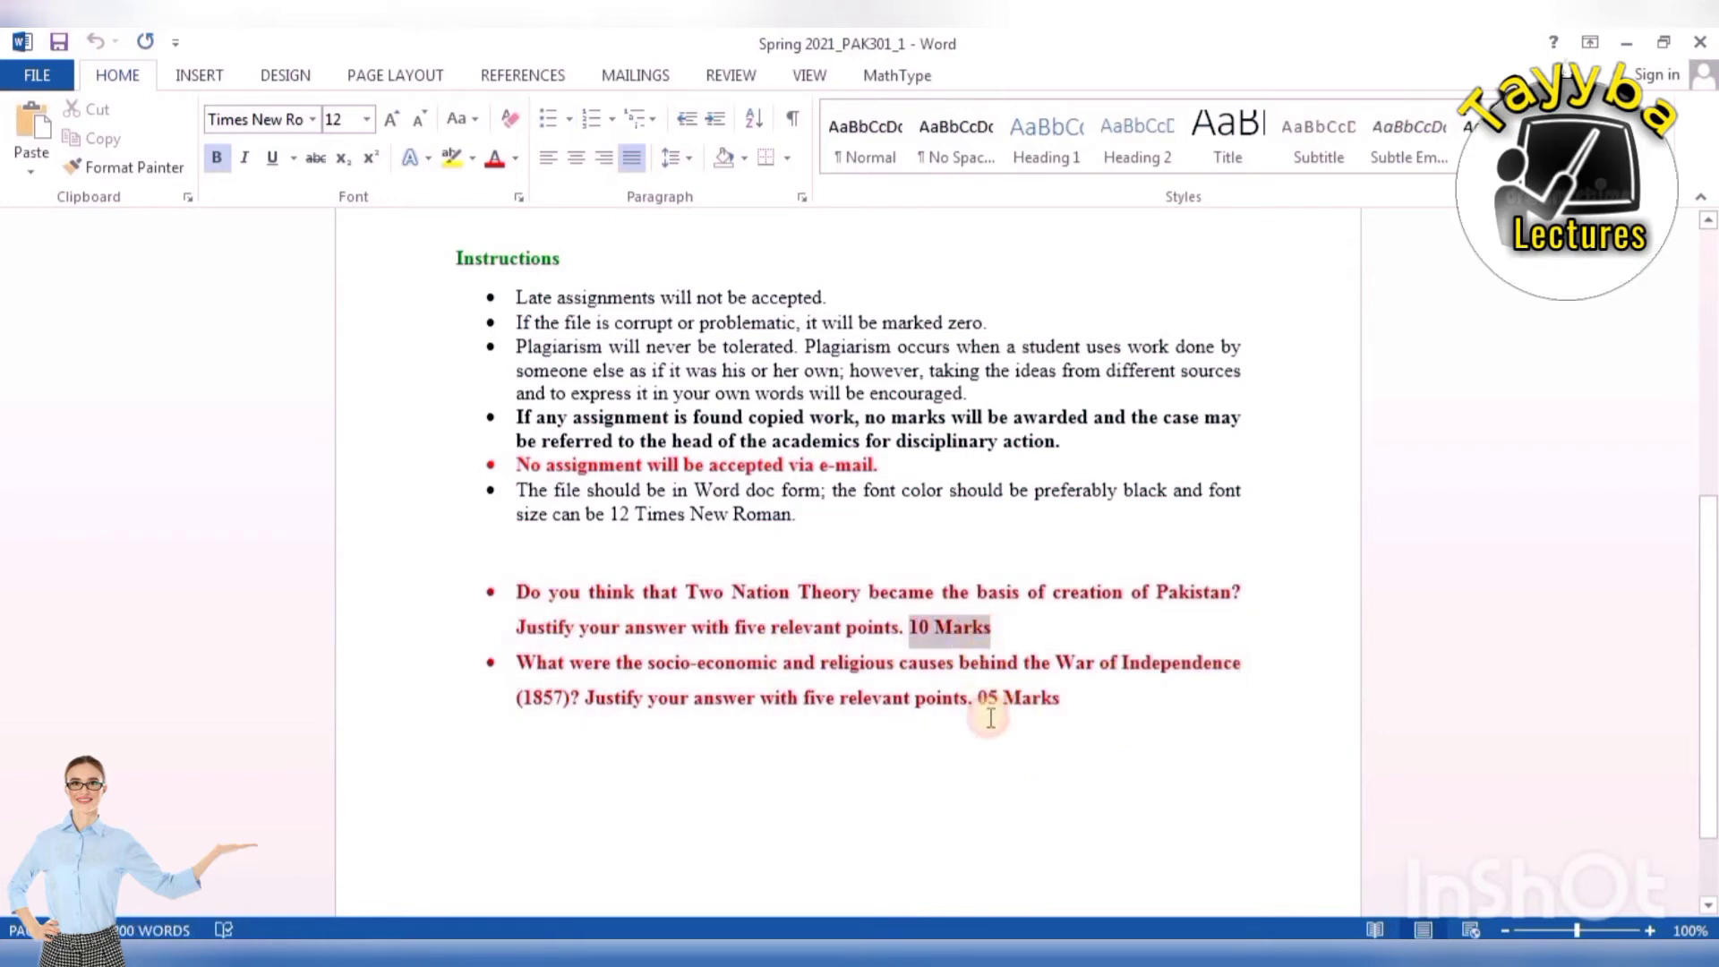
pyautogui.moveTo(979, 696); pyautogui.dragTo(1060, 699)
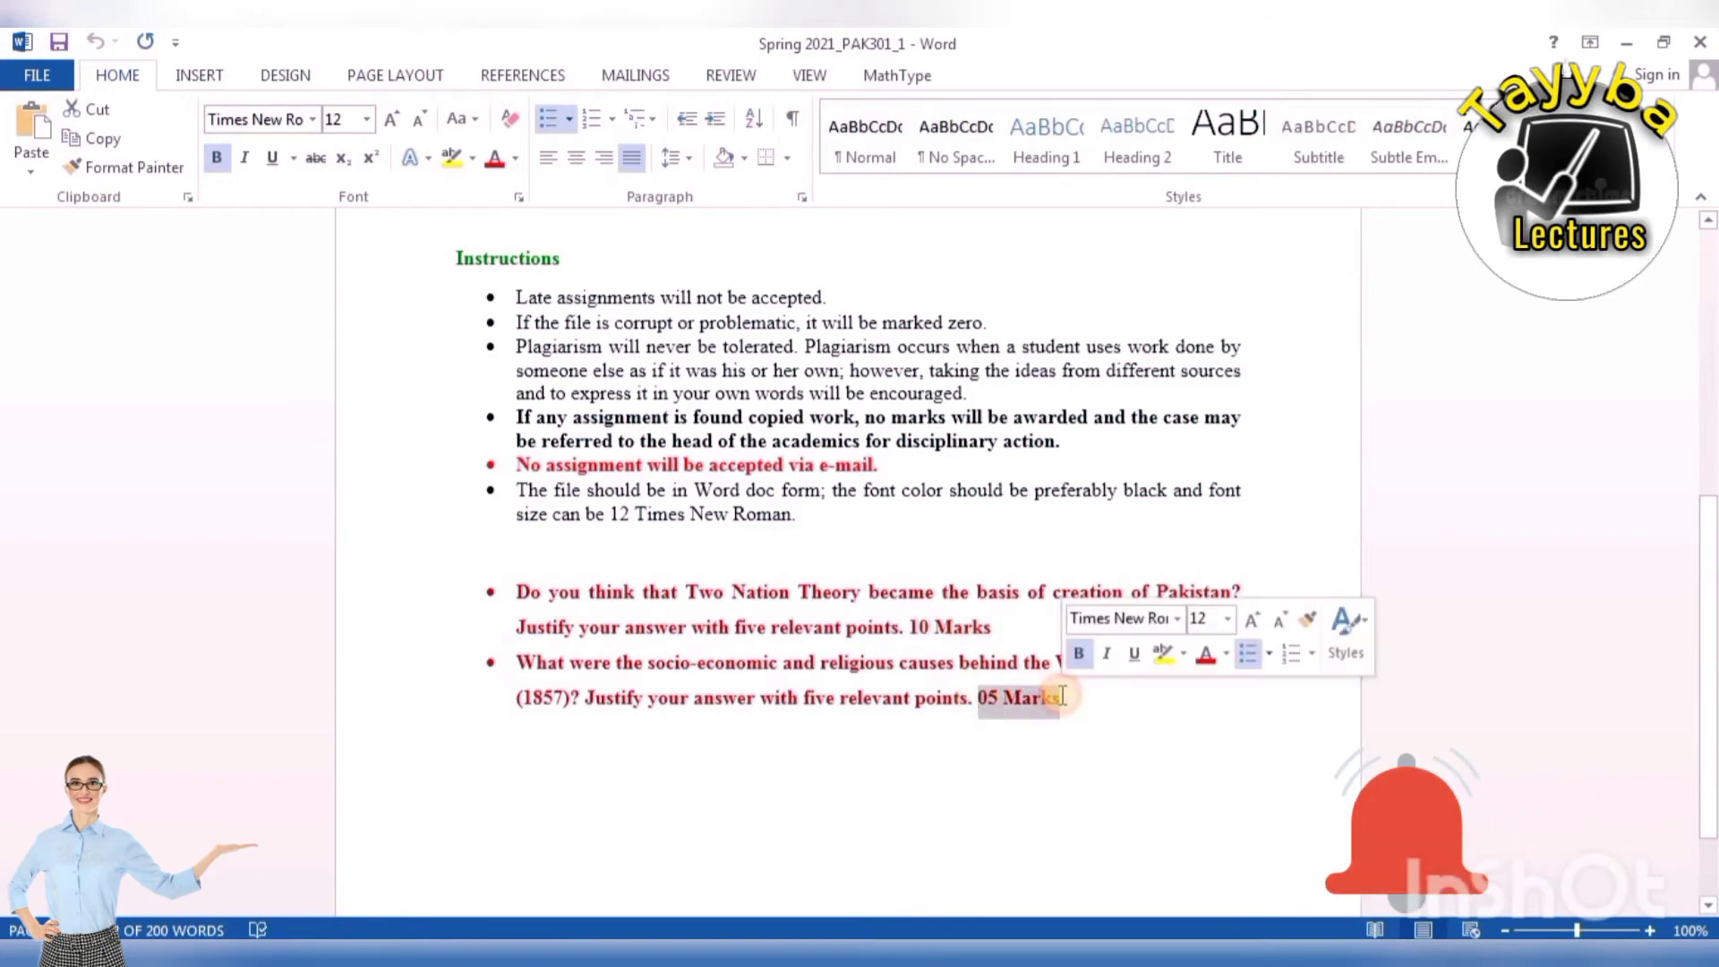
pyautogui.scroll(3, 779, 644)
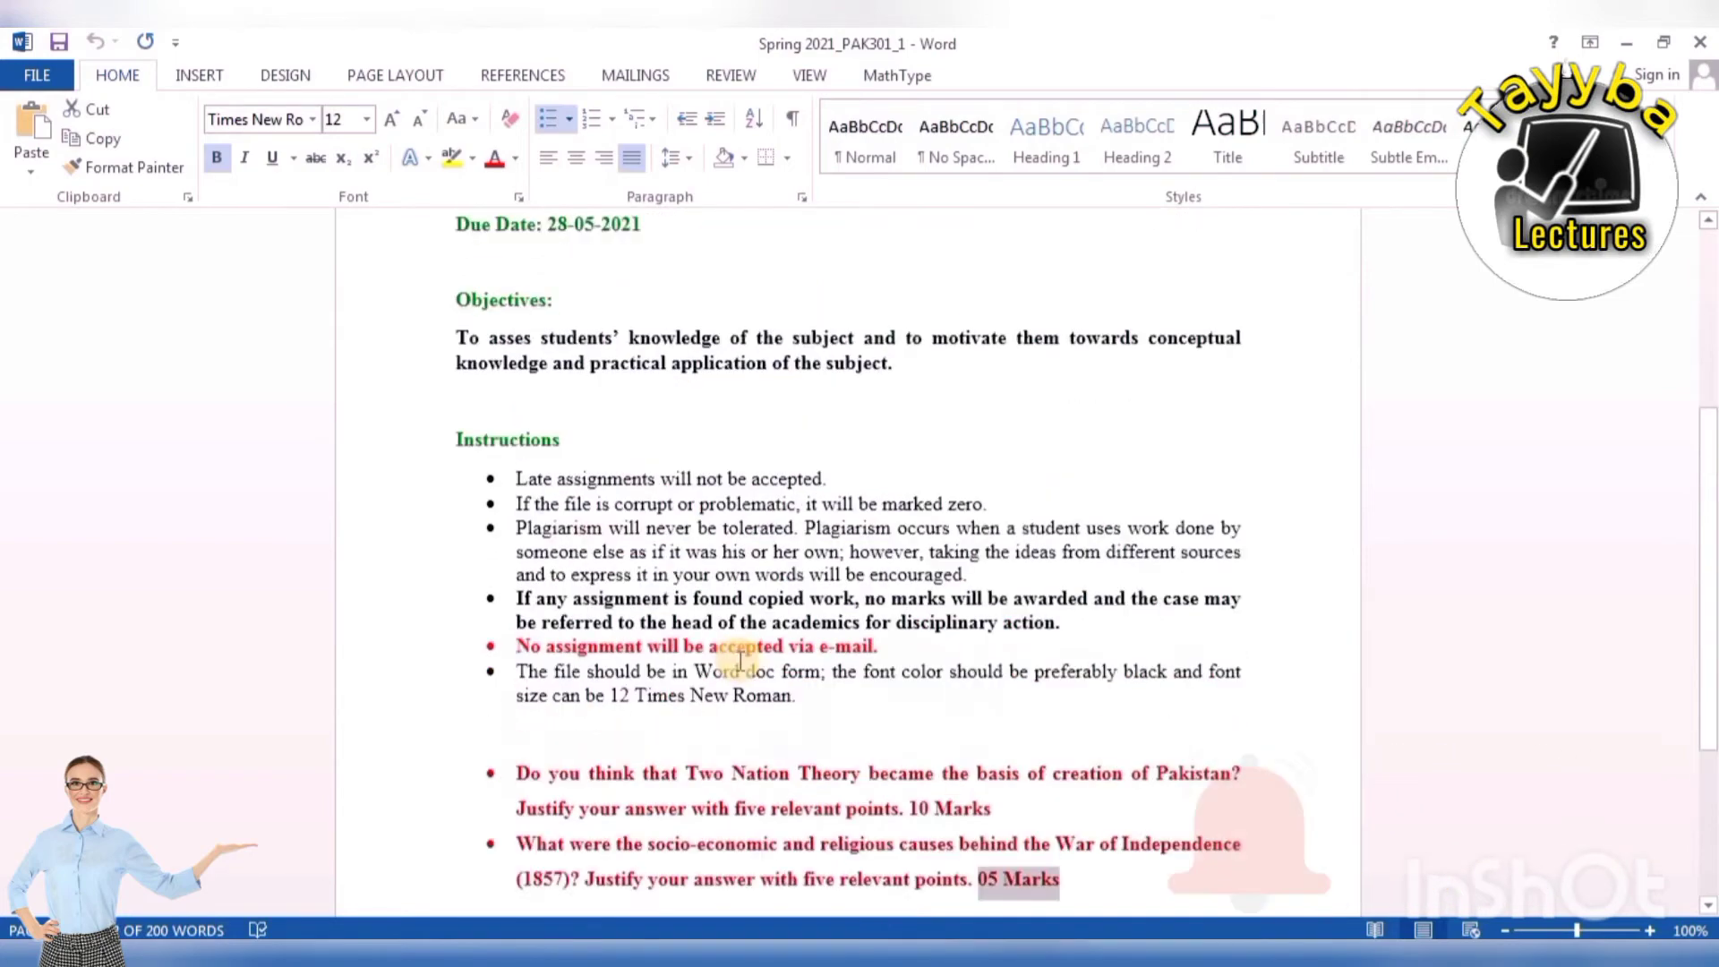
pyautogui.scroll(5, 763, 461)
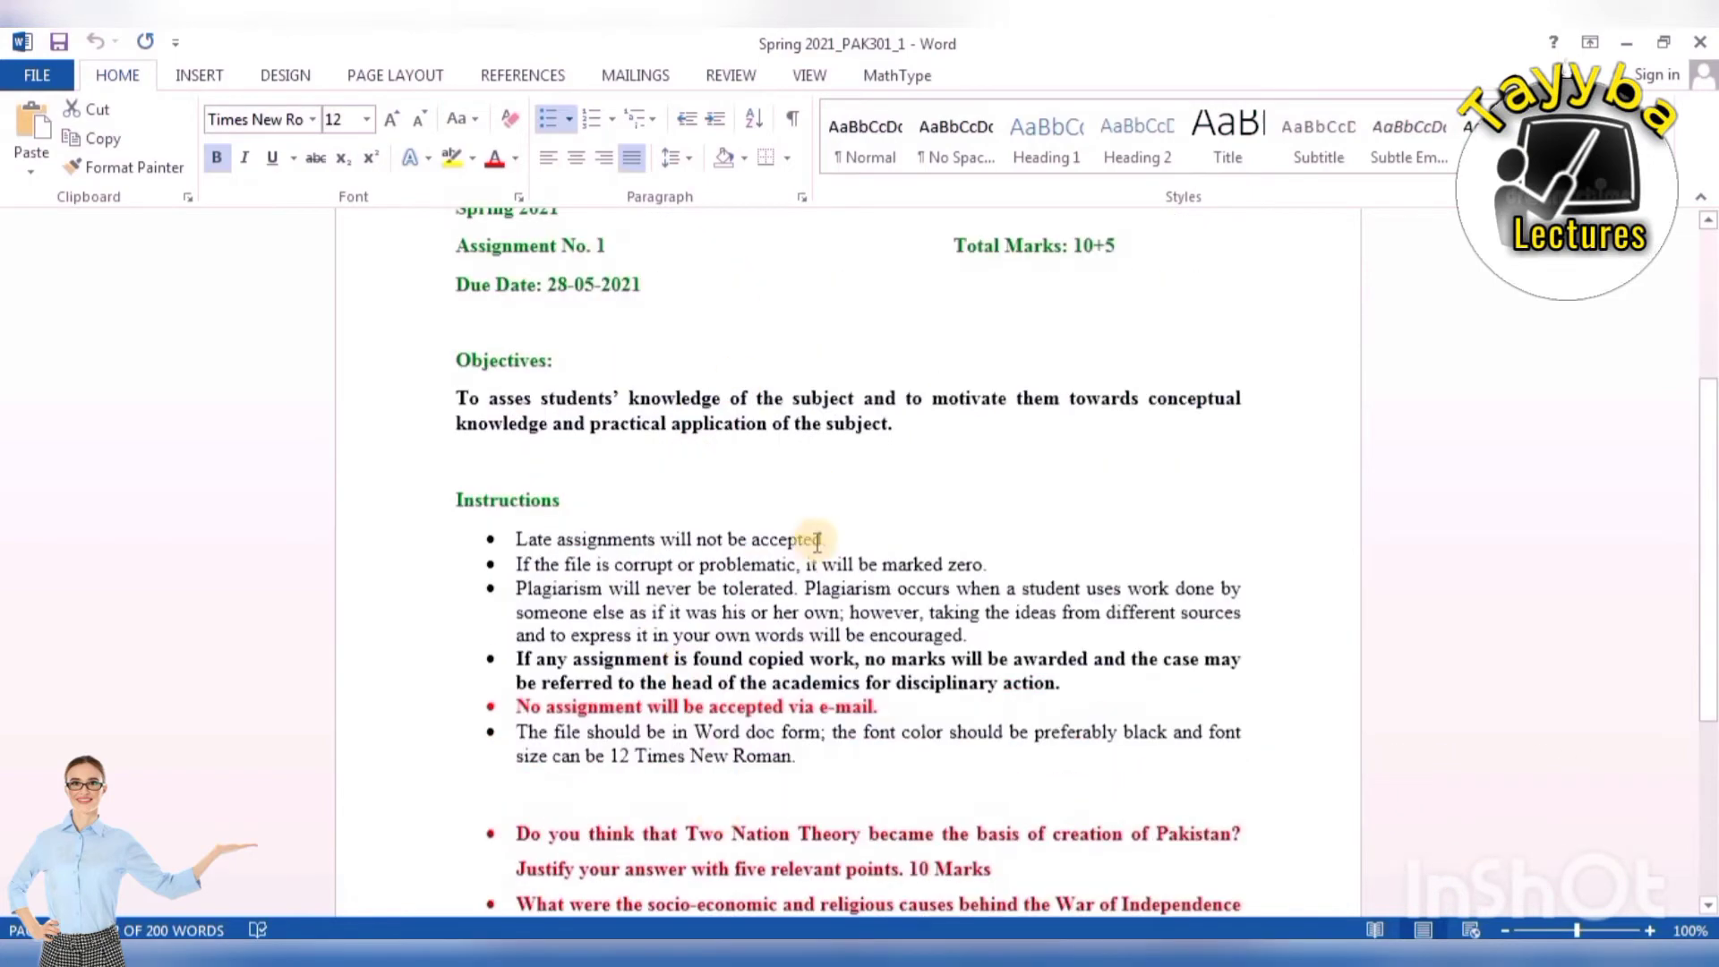
pyautogui.scroll(-10, 809, 644)
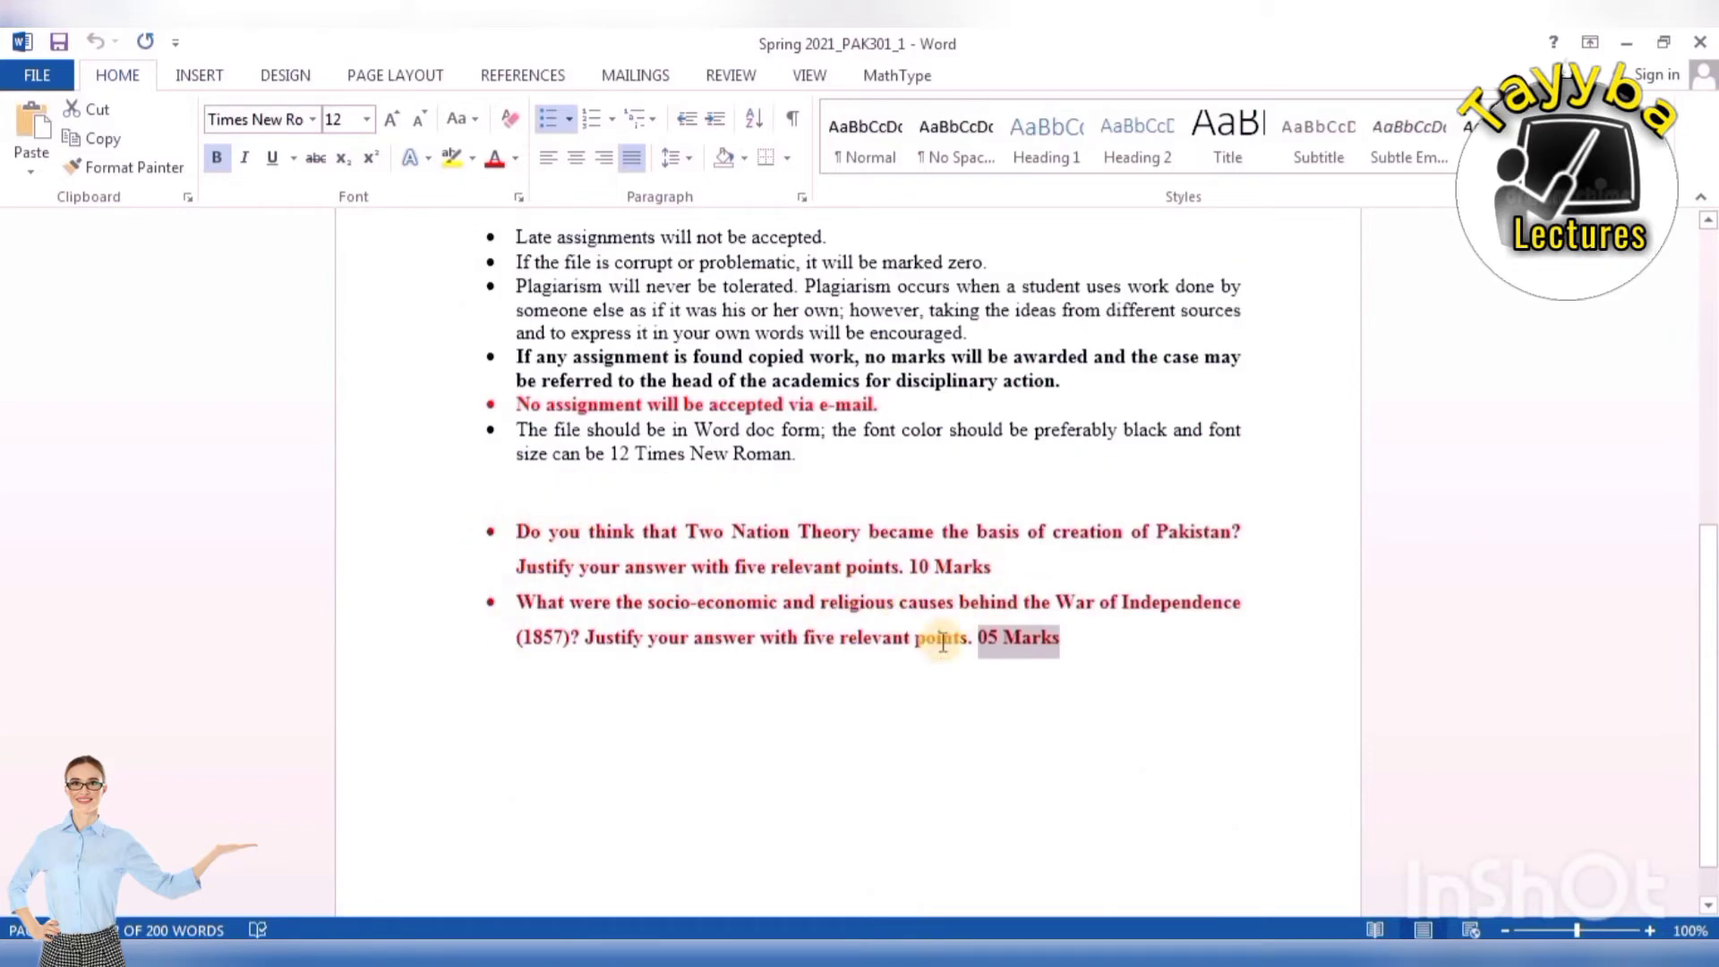
pyautogui.click(763, 702)
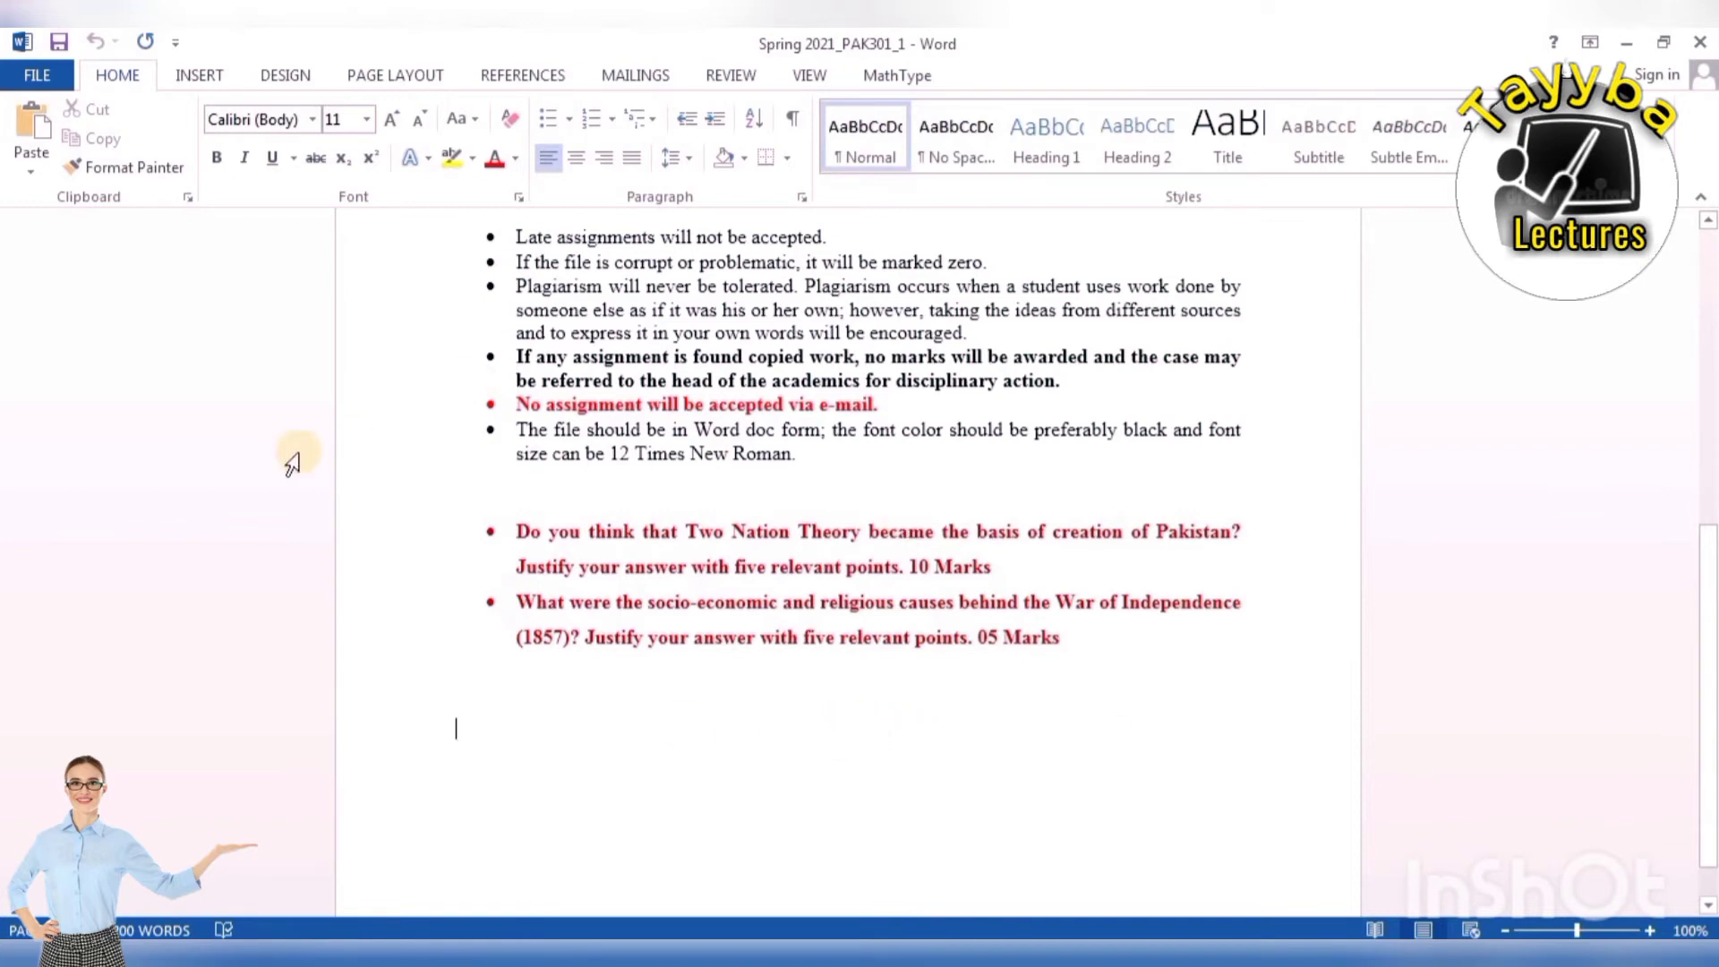
pyautogui.moveTo(425, 953)
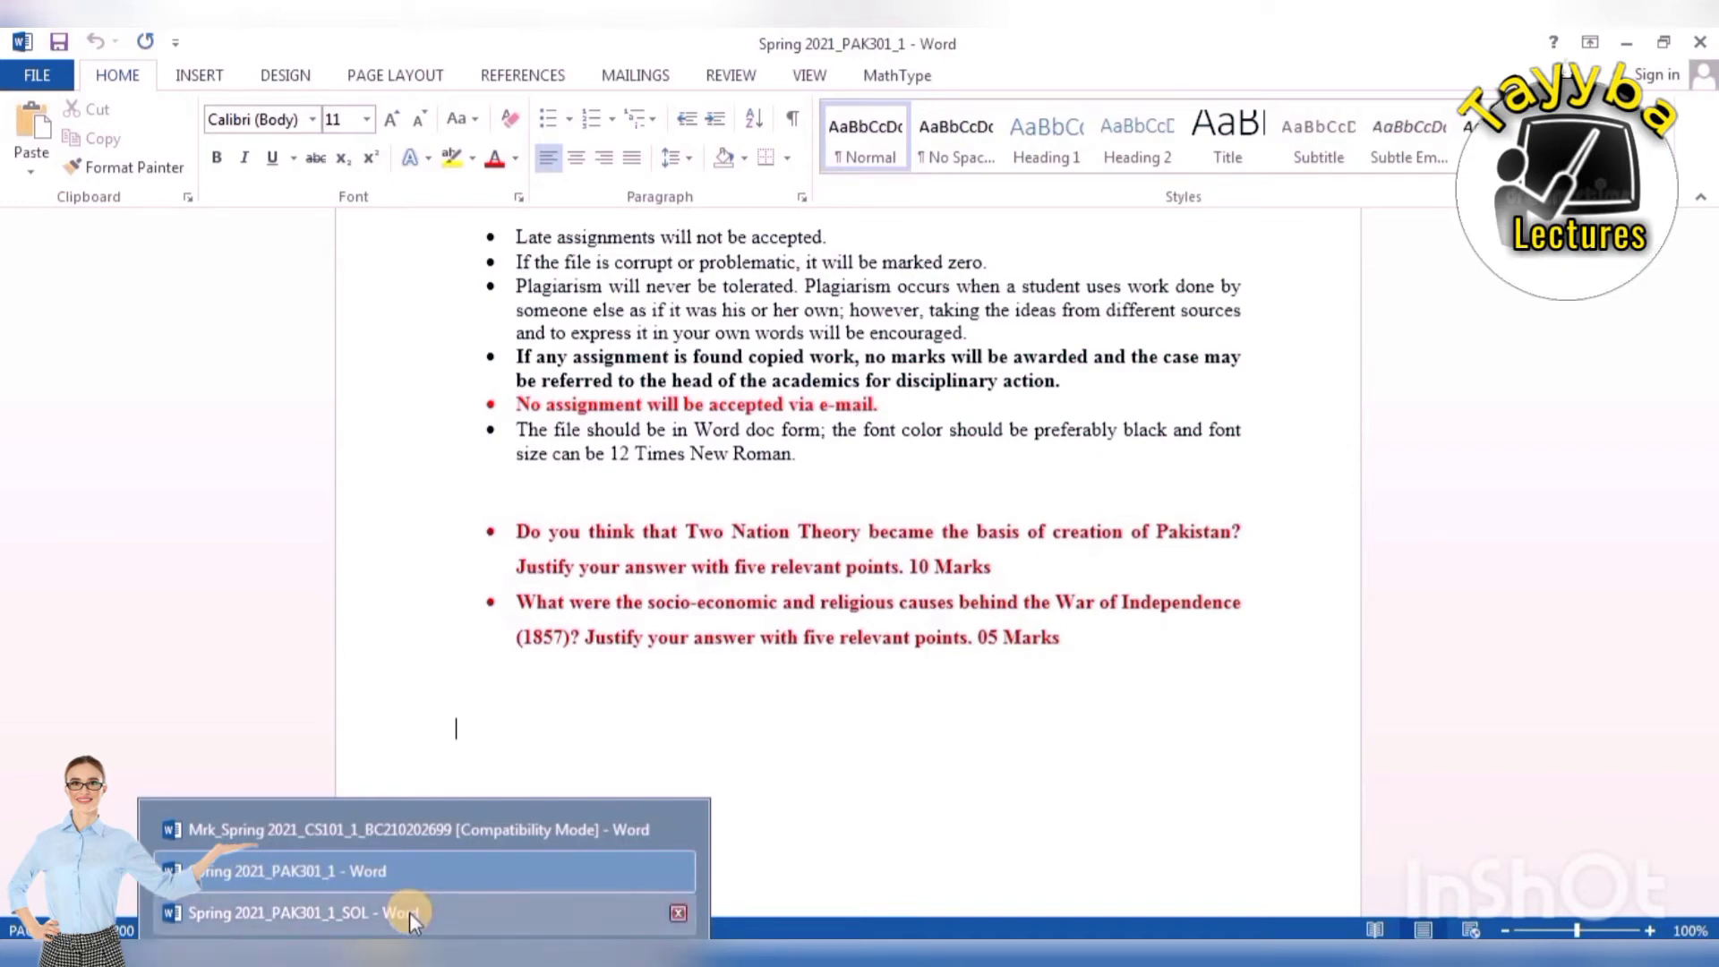
pyautogui.click(350, 913)
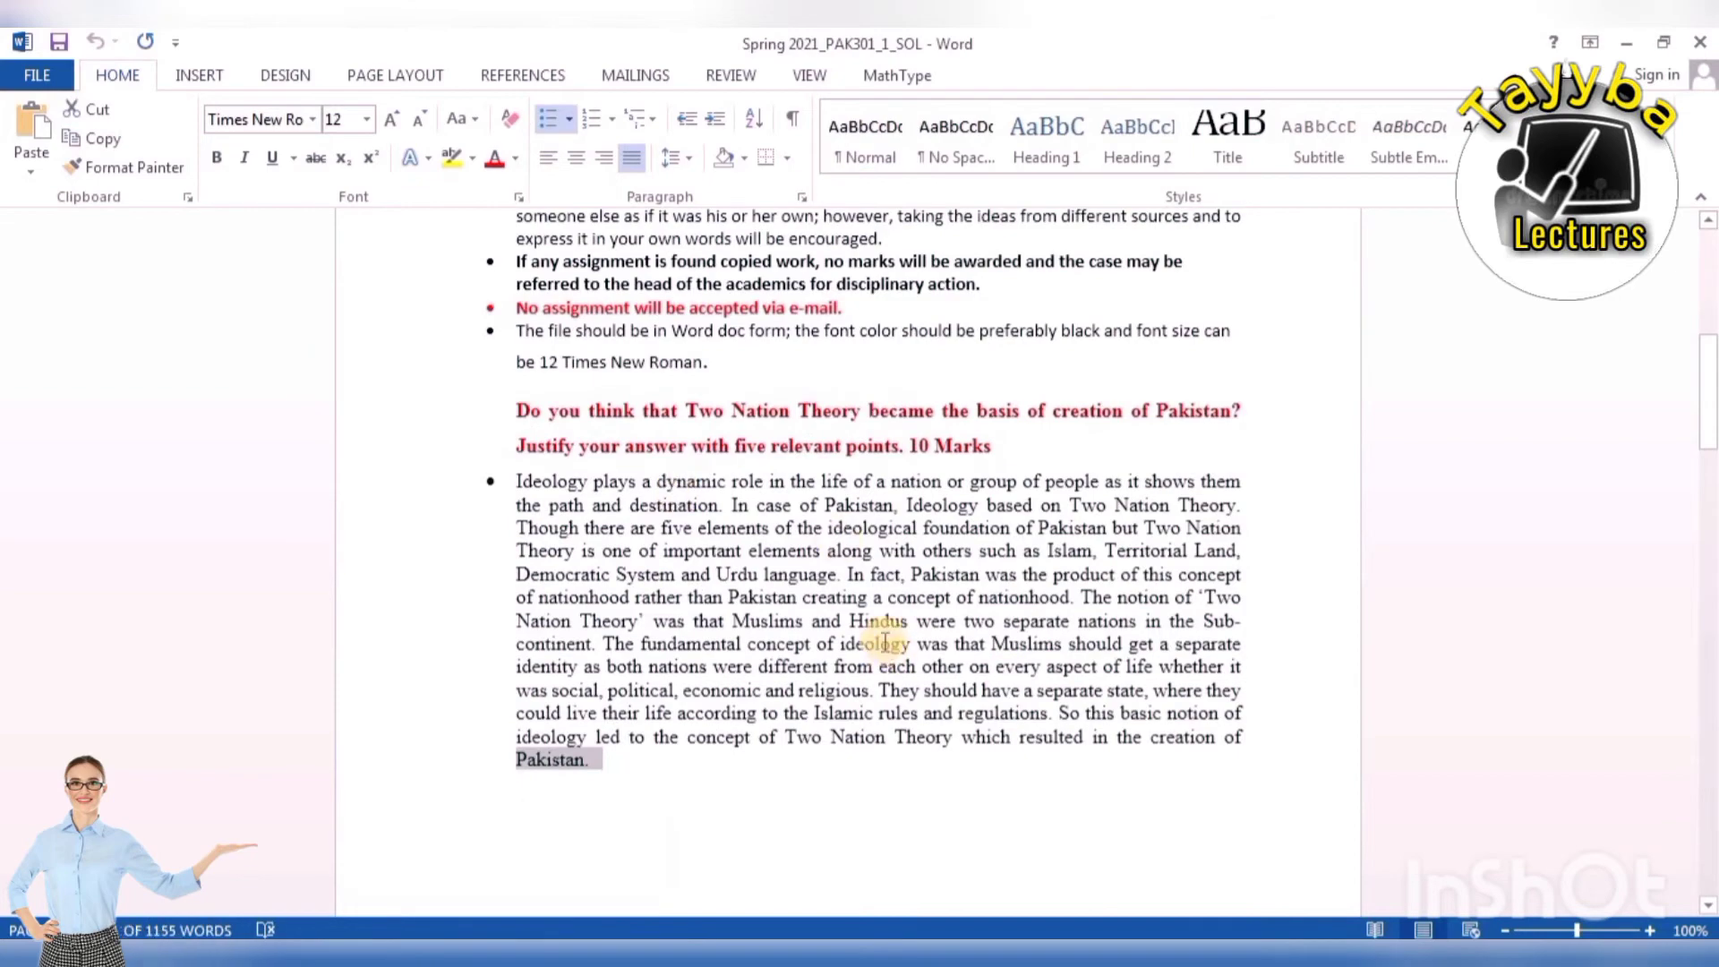
pyautogui.scroll(3, 882, 631)
pyautogui.scroll(3, 882, 631)
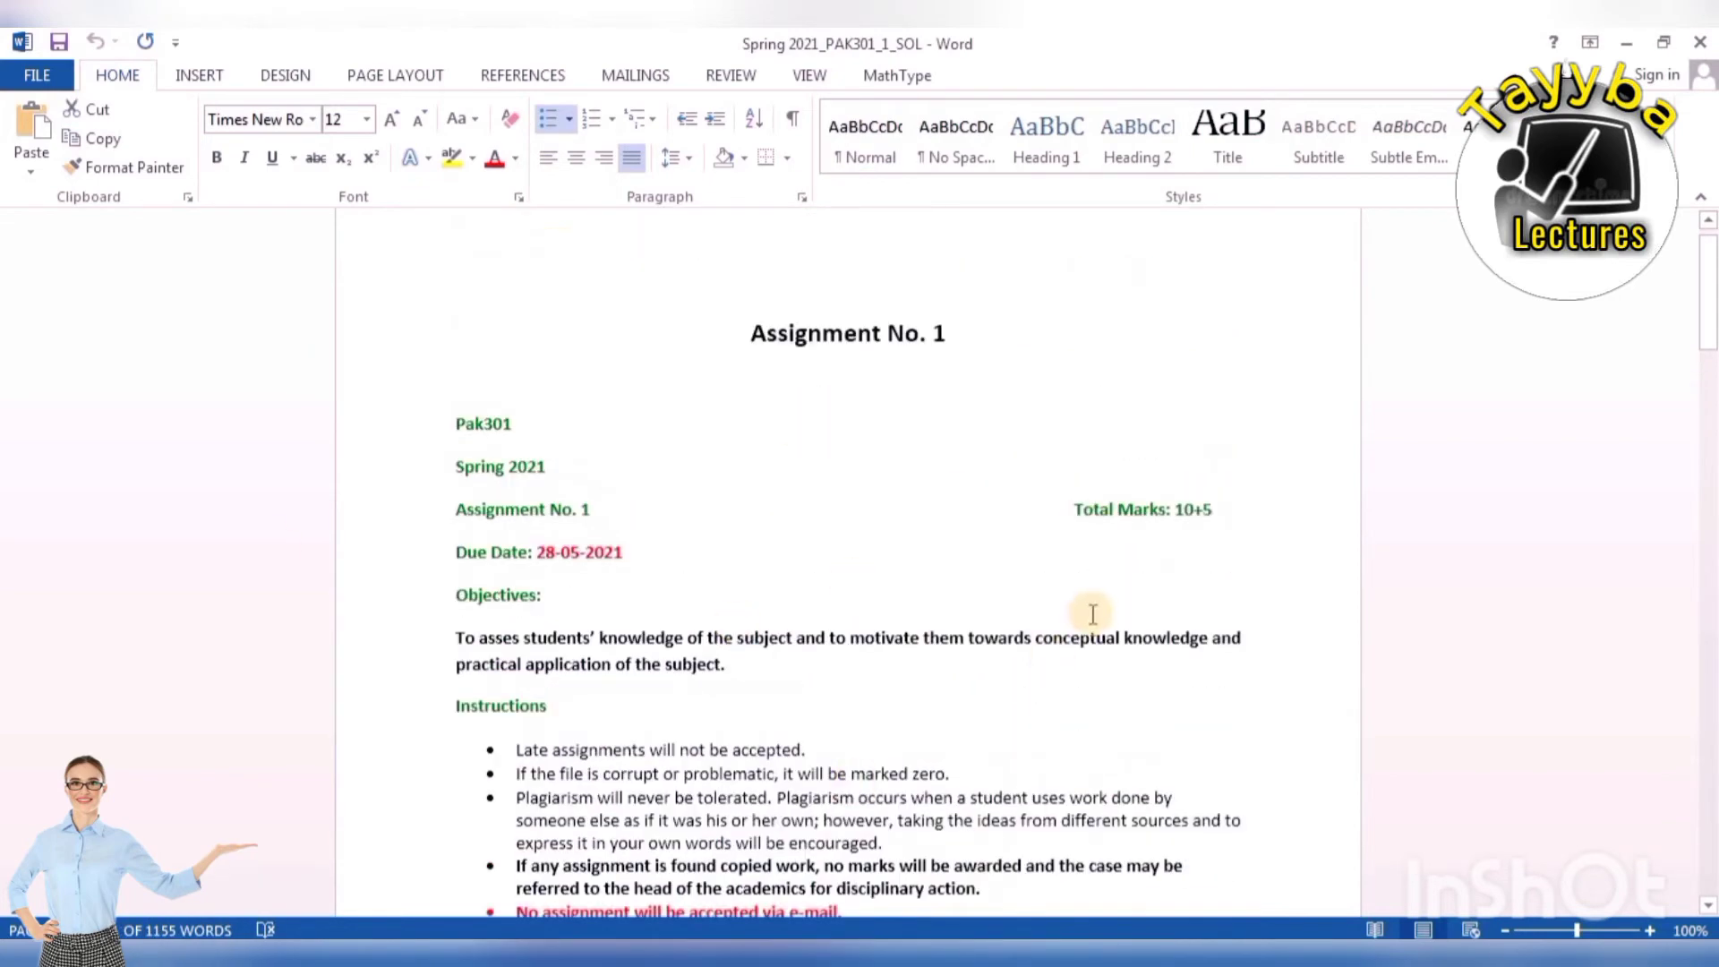
pyautogui.scroll(-2, 896, 600)
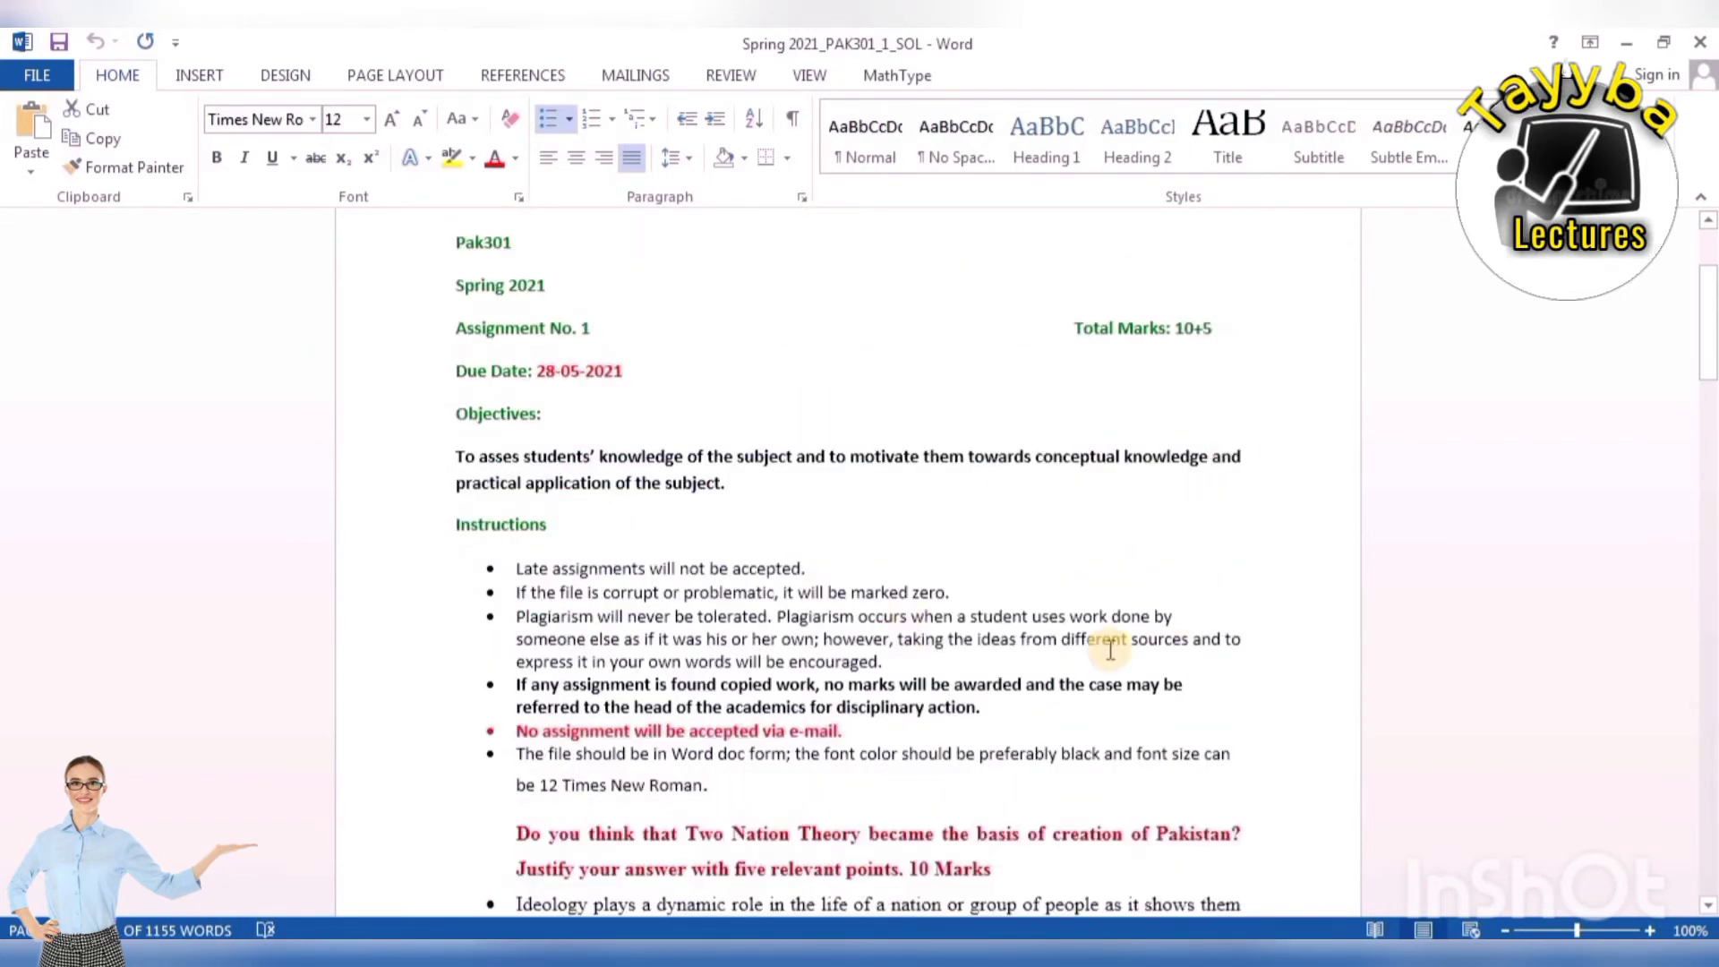
pyautogui.scroll(-2, 658, 651)
pyautogui.scroll(-2, 658, 651)
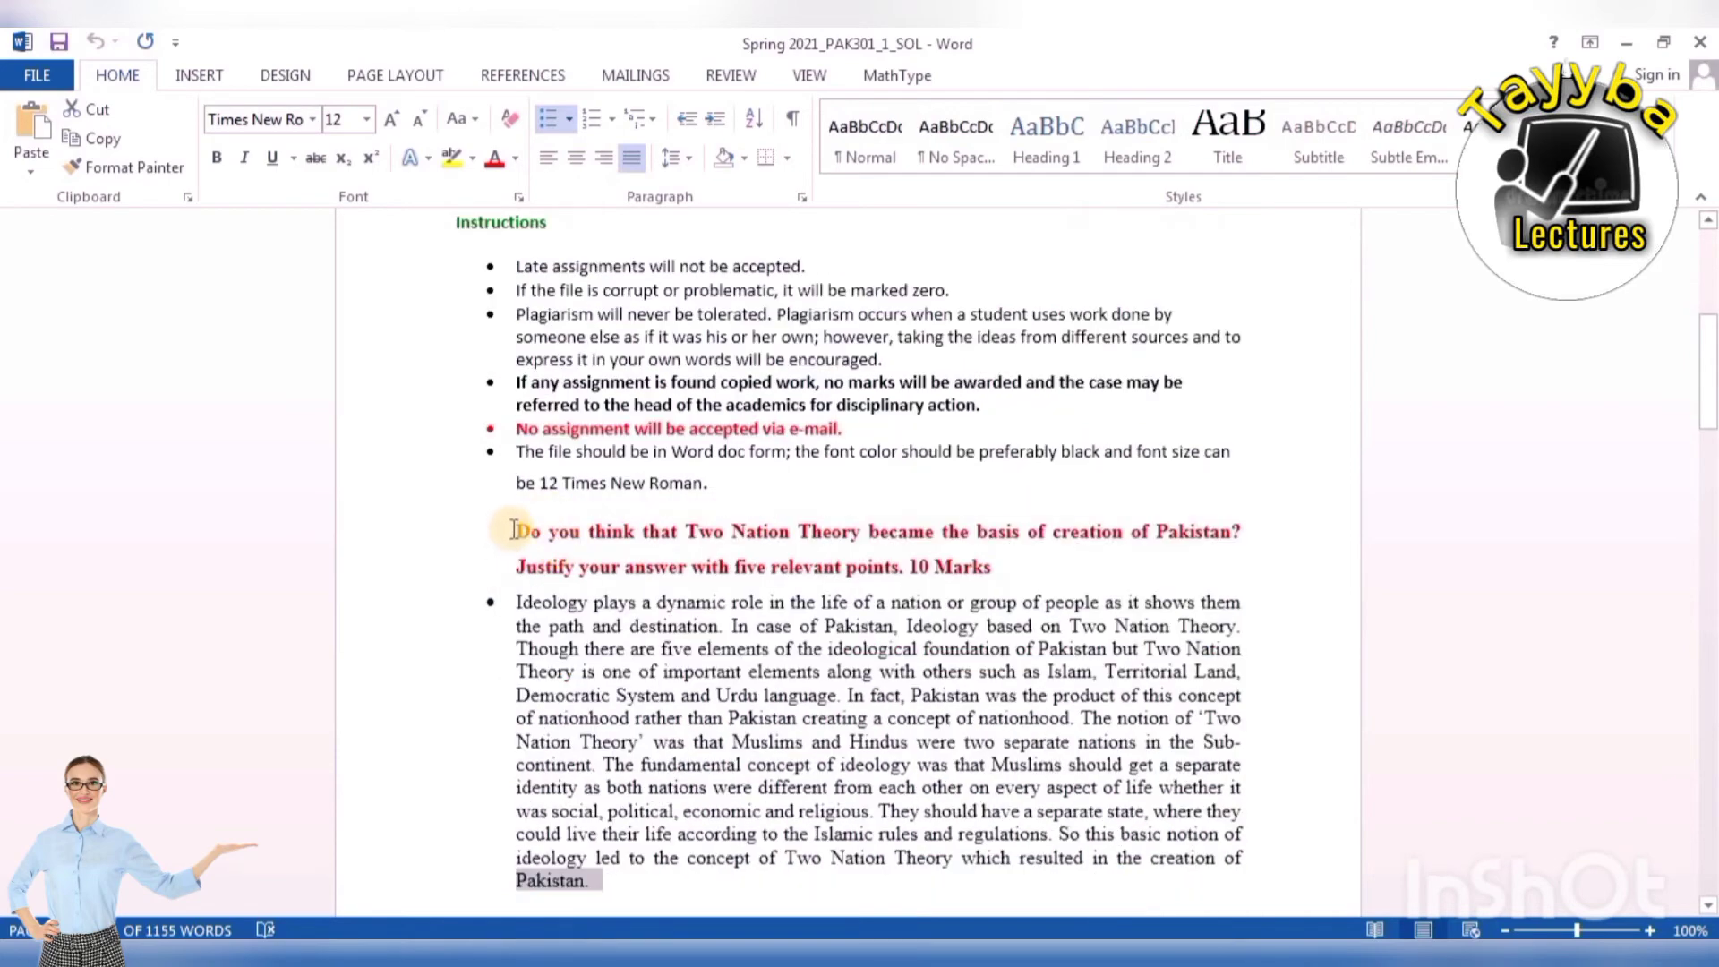
pyautogui.moveTo(513, 530); pyautogui.dragTo(1001, 568)
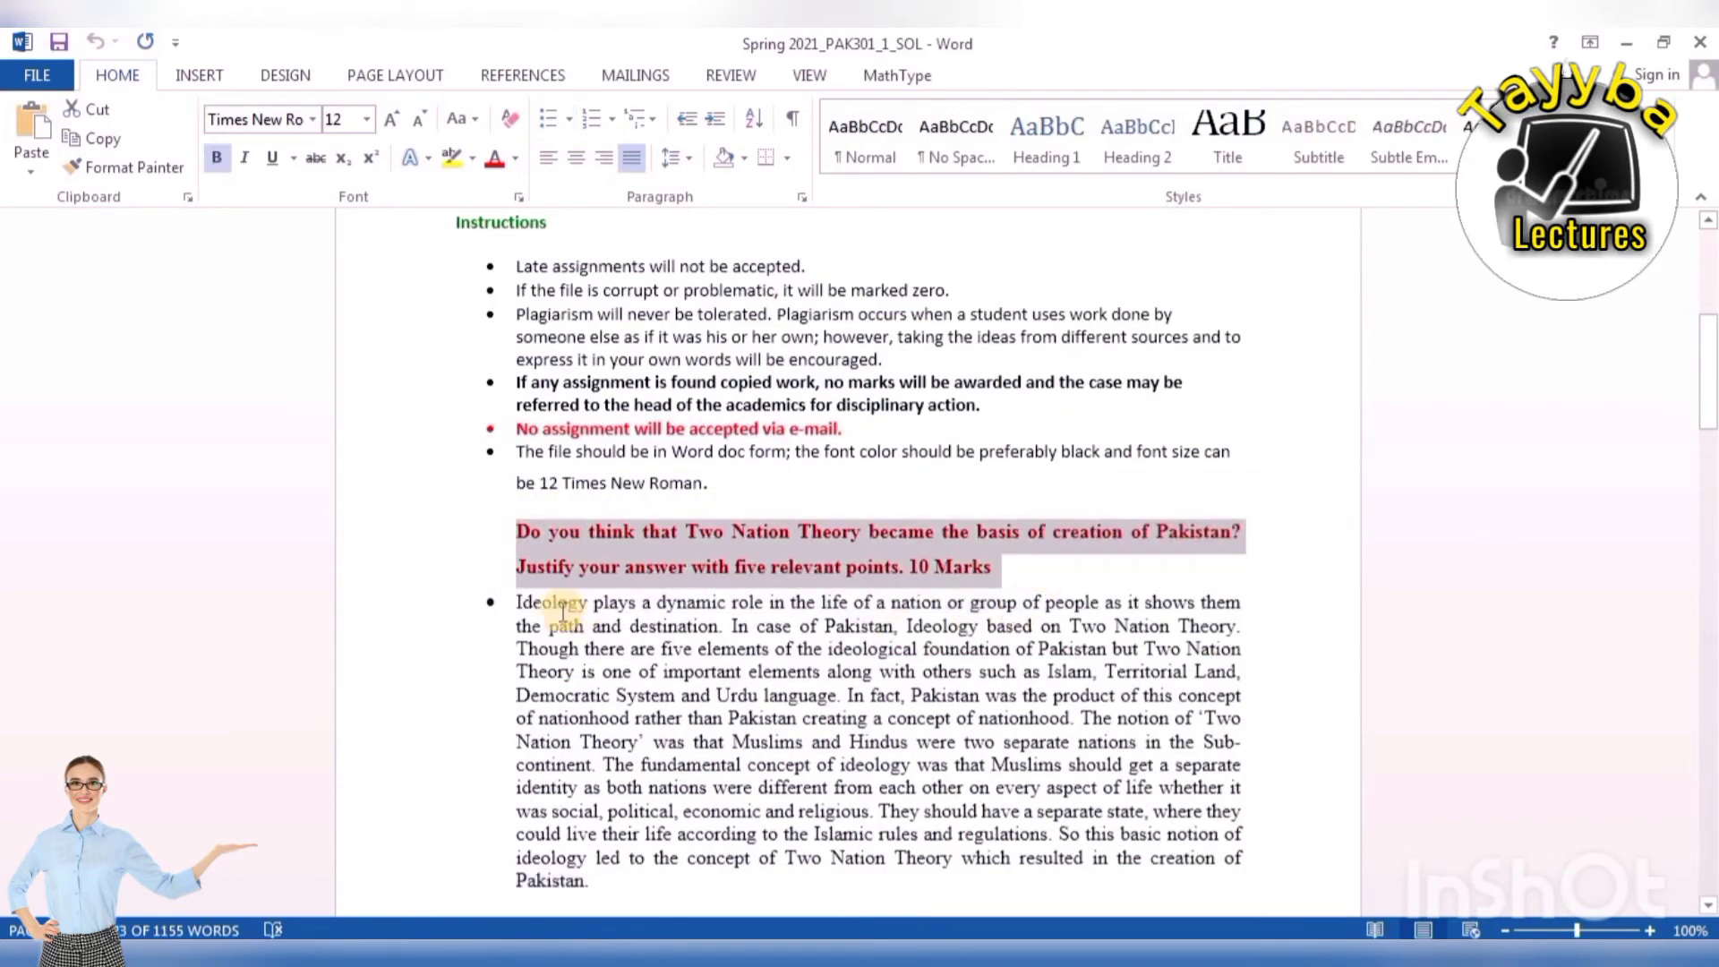
pyautogui.scroll(-10, 767, 685)
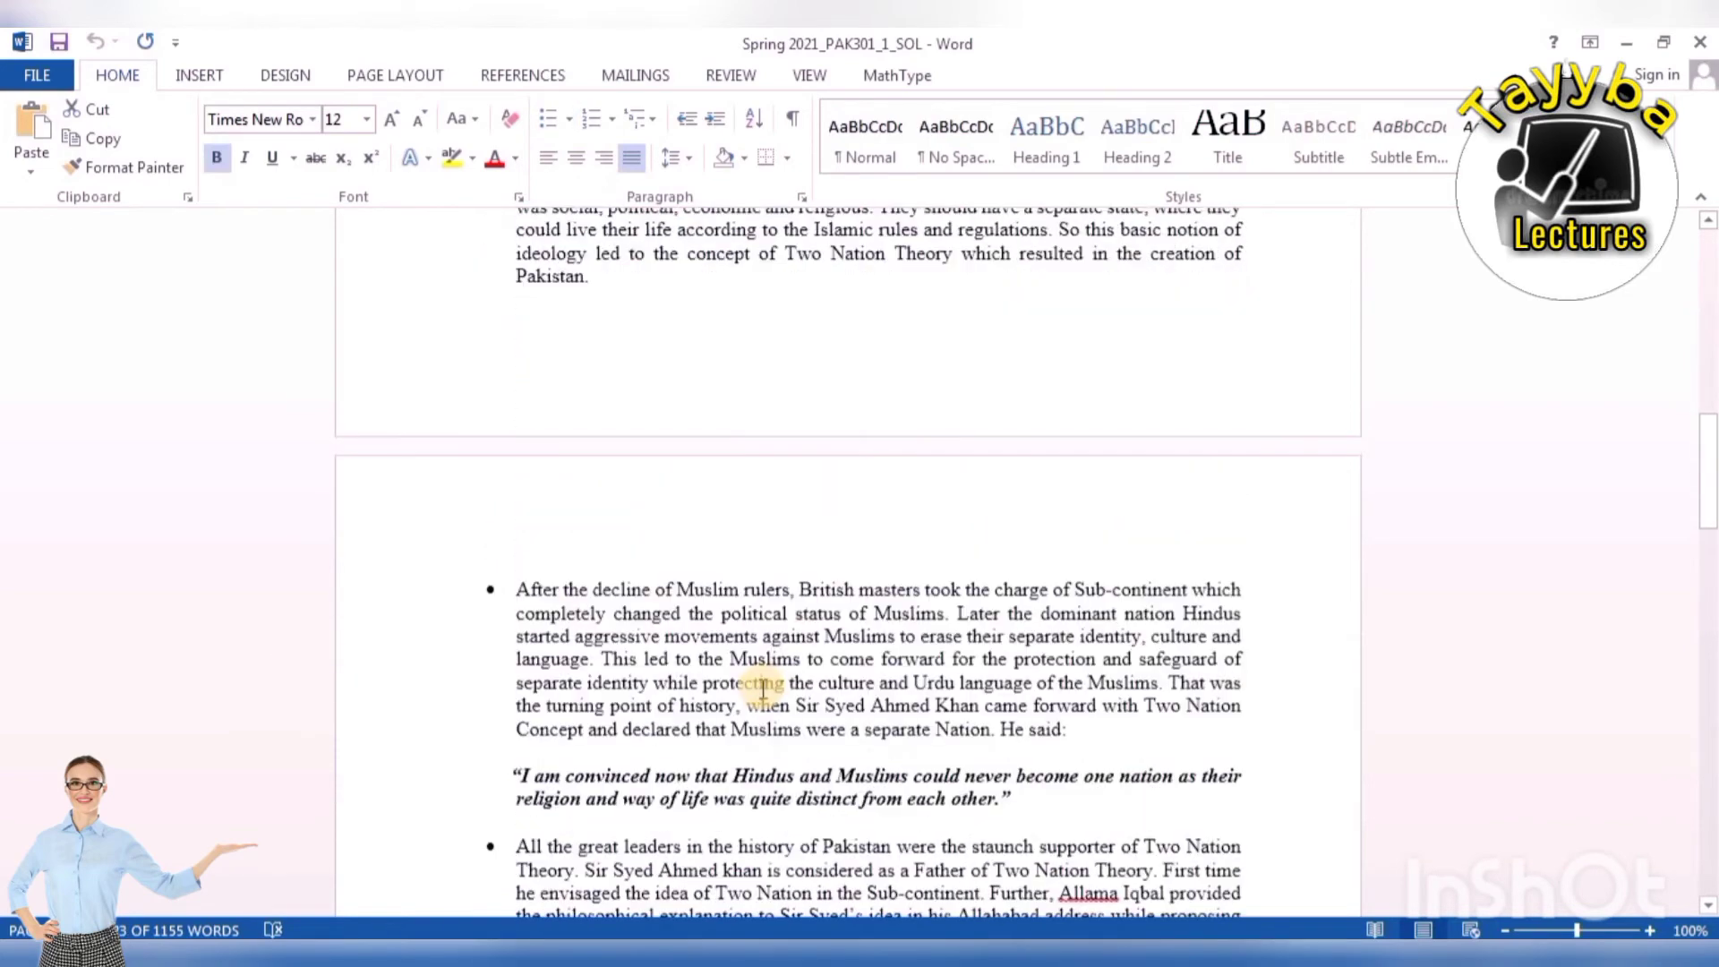
pyautogui.scroll(6, 763, 686)
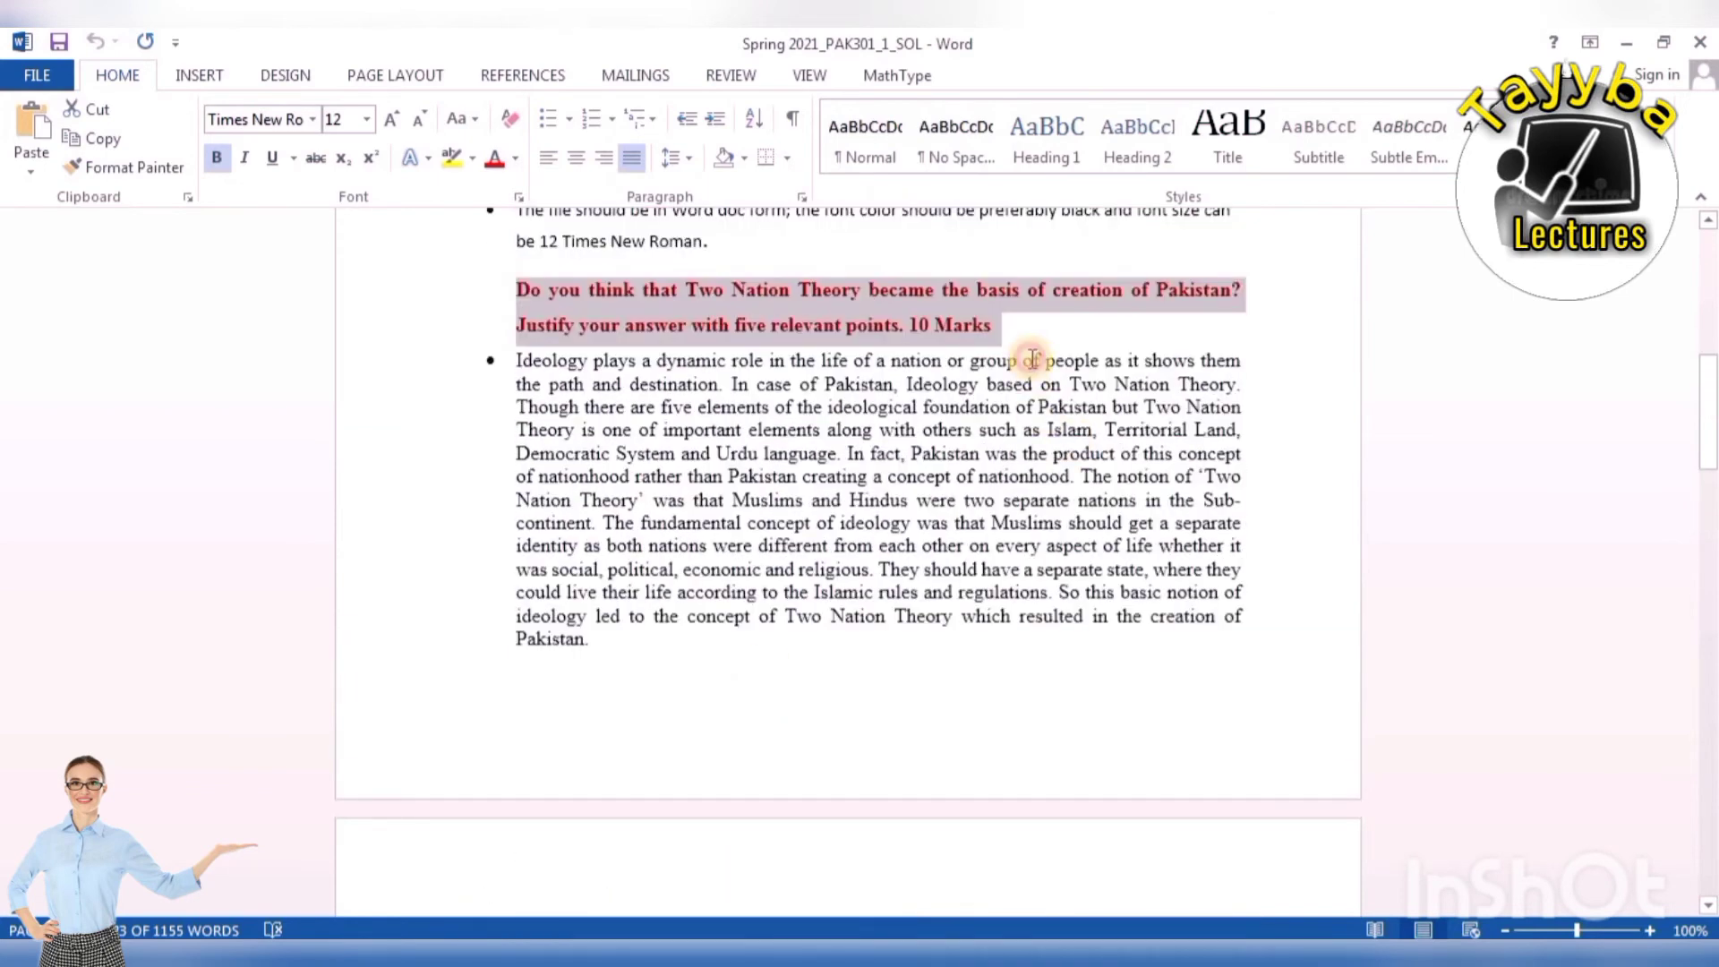
pyautogui.click(1032, 359)
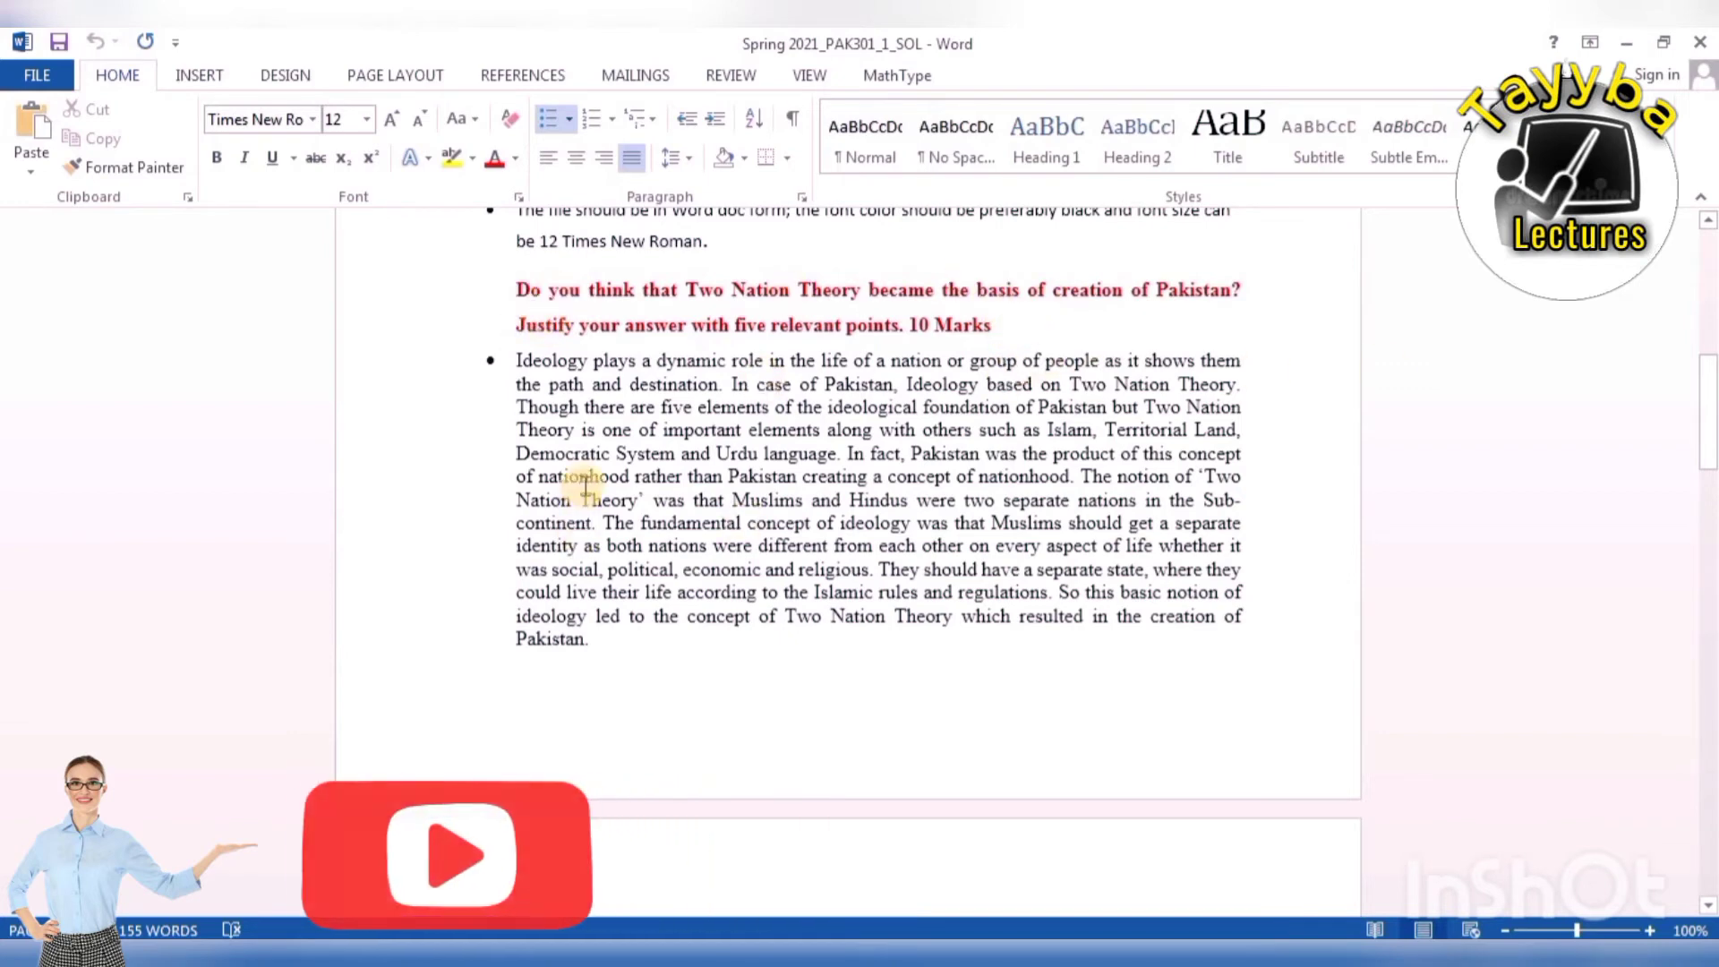
pyautogui.scroll(-2, 584, 484)
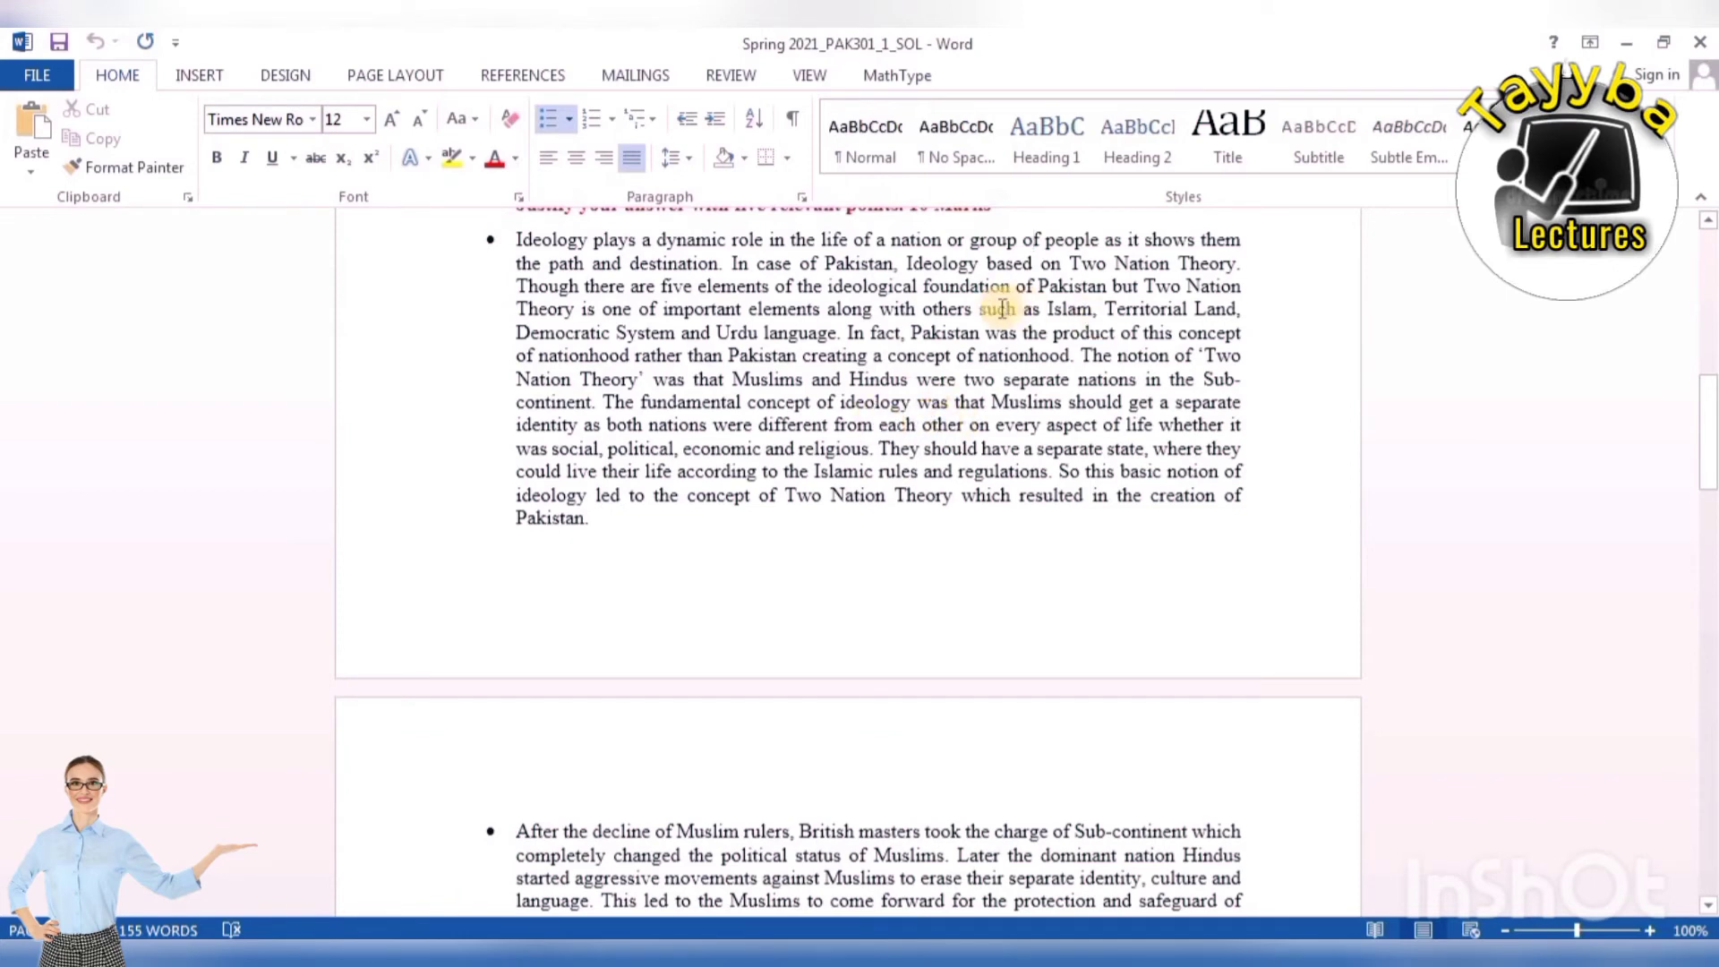
pyautogui.moveTo(518, 238); pyautogui.dragTo(1247, 540)
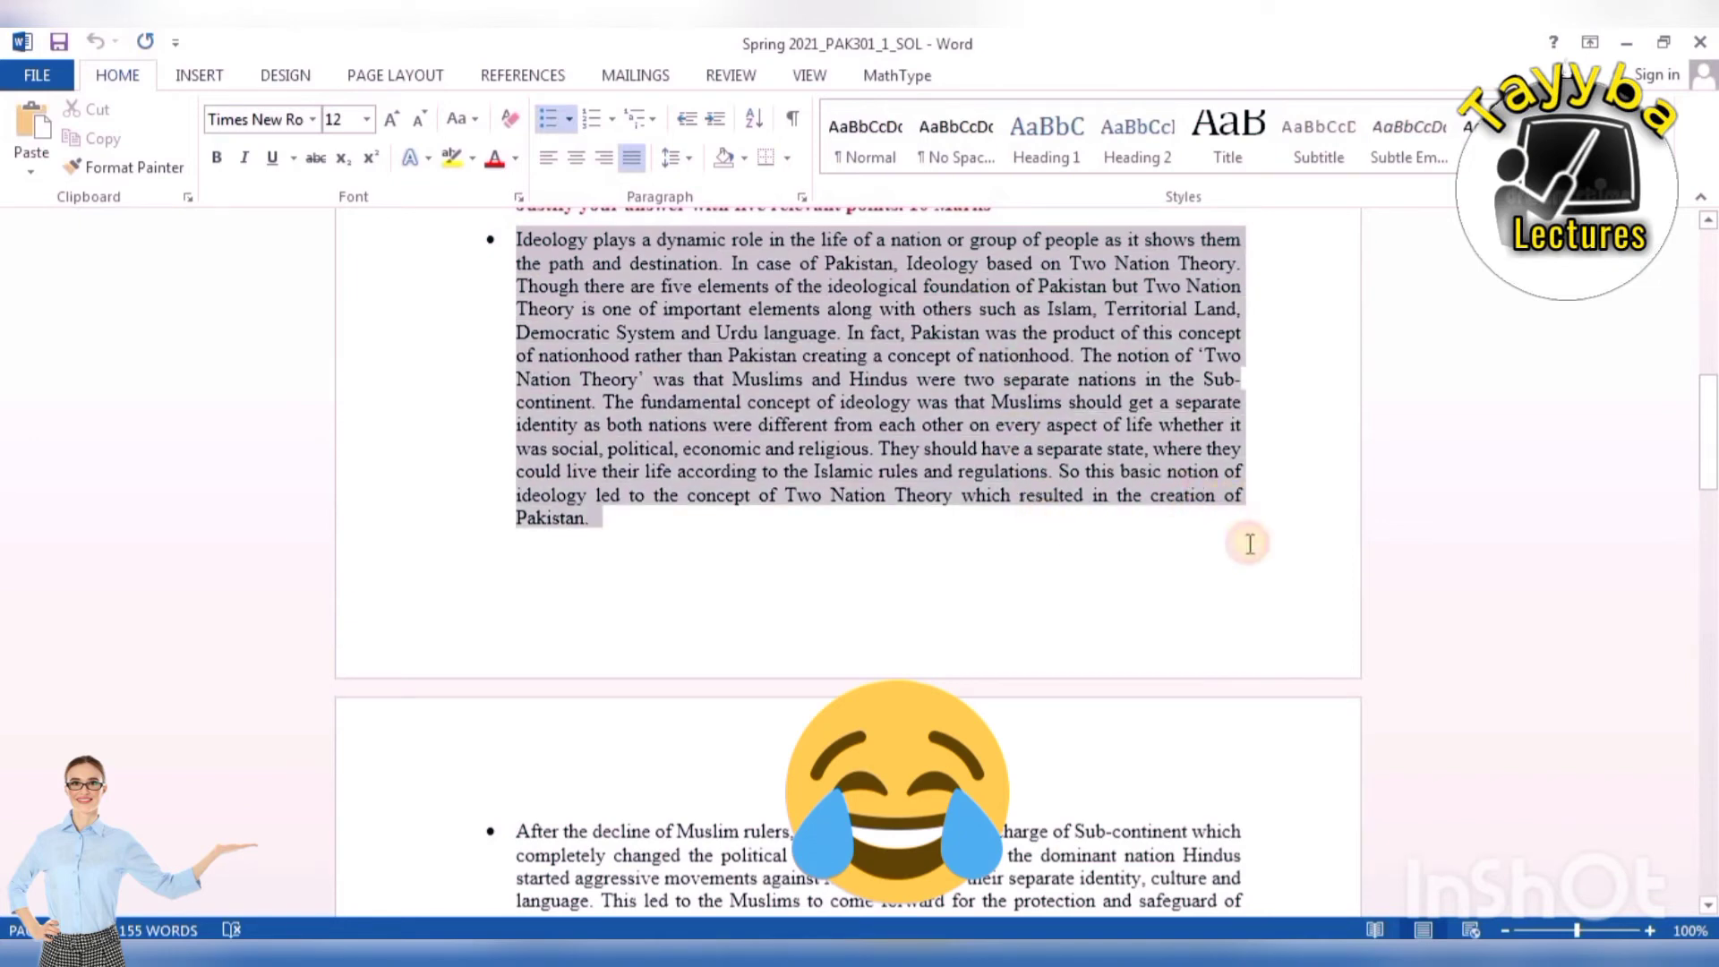
pyautogui.click(921, 537)
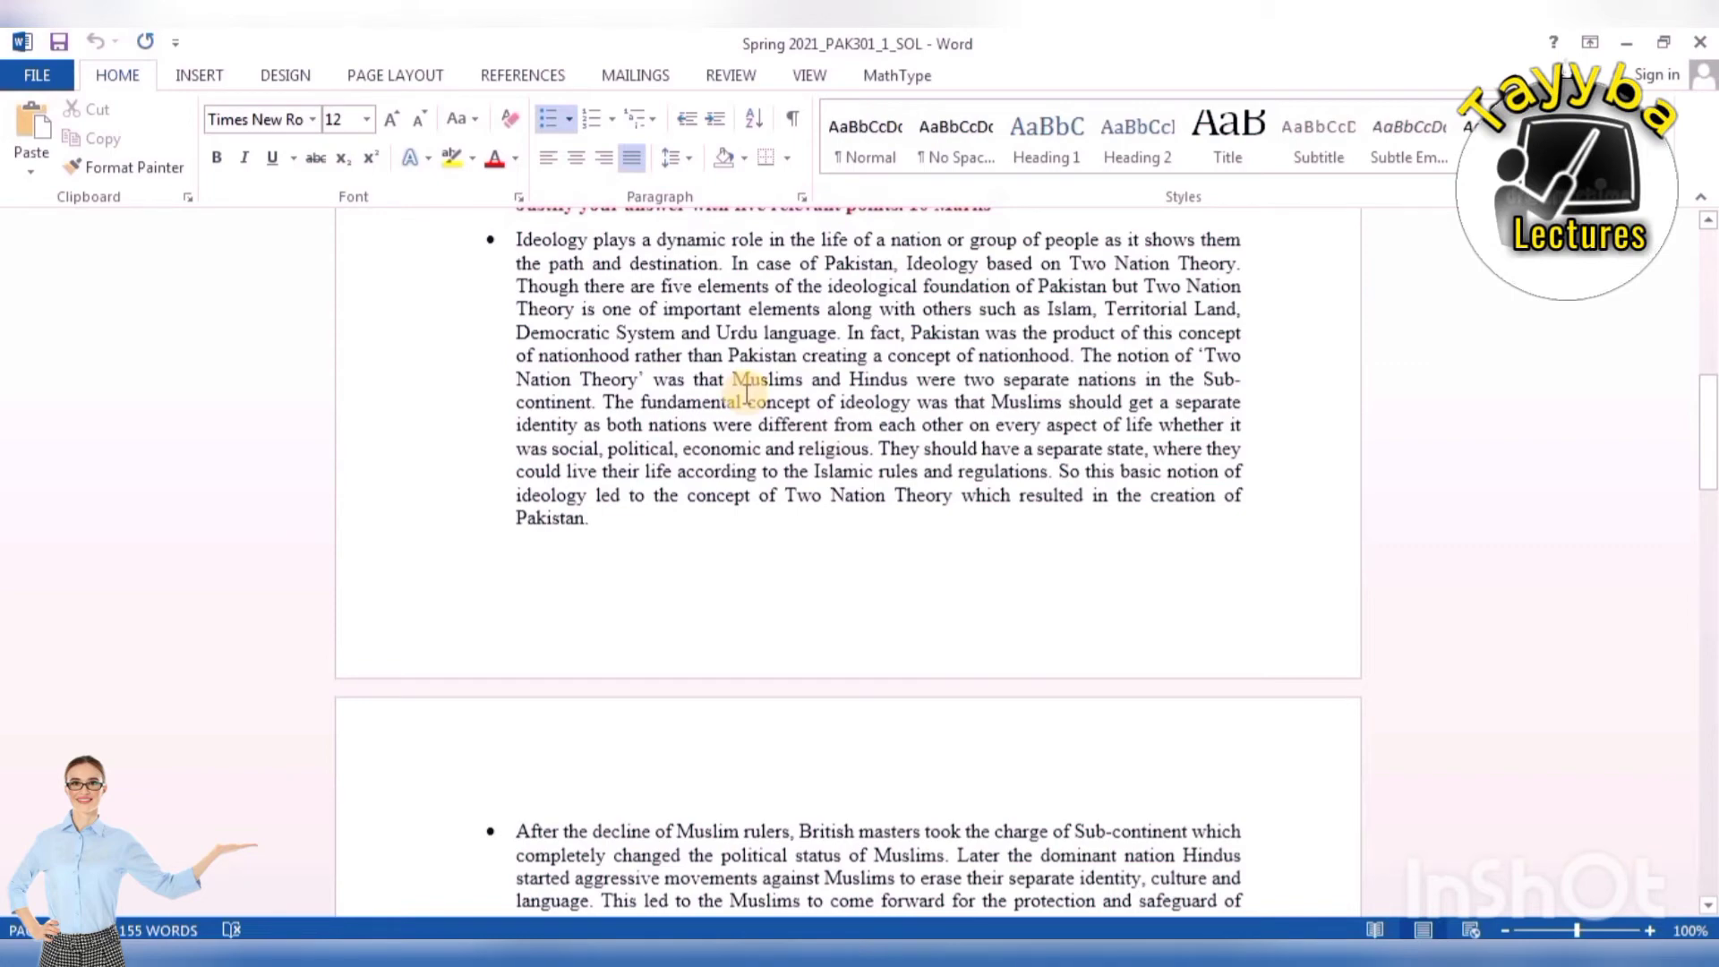
pyautogui.scroll(-9, 742, 394)
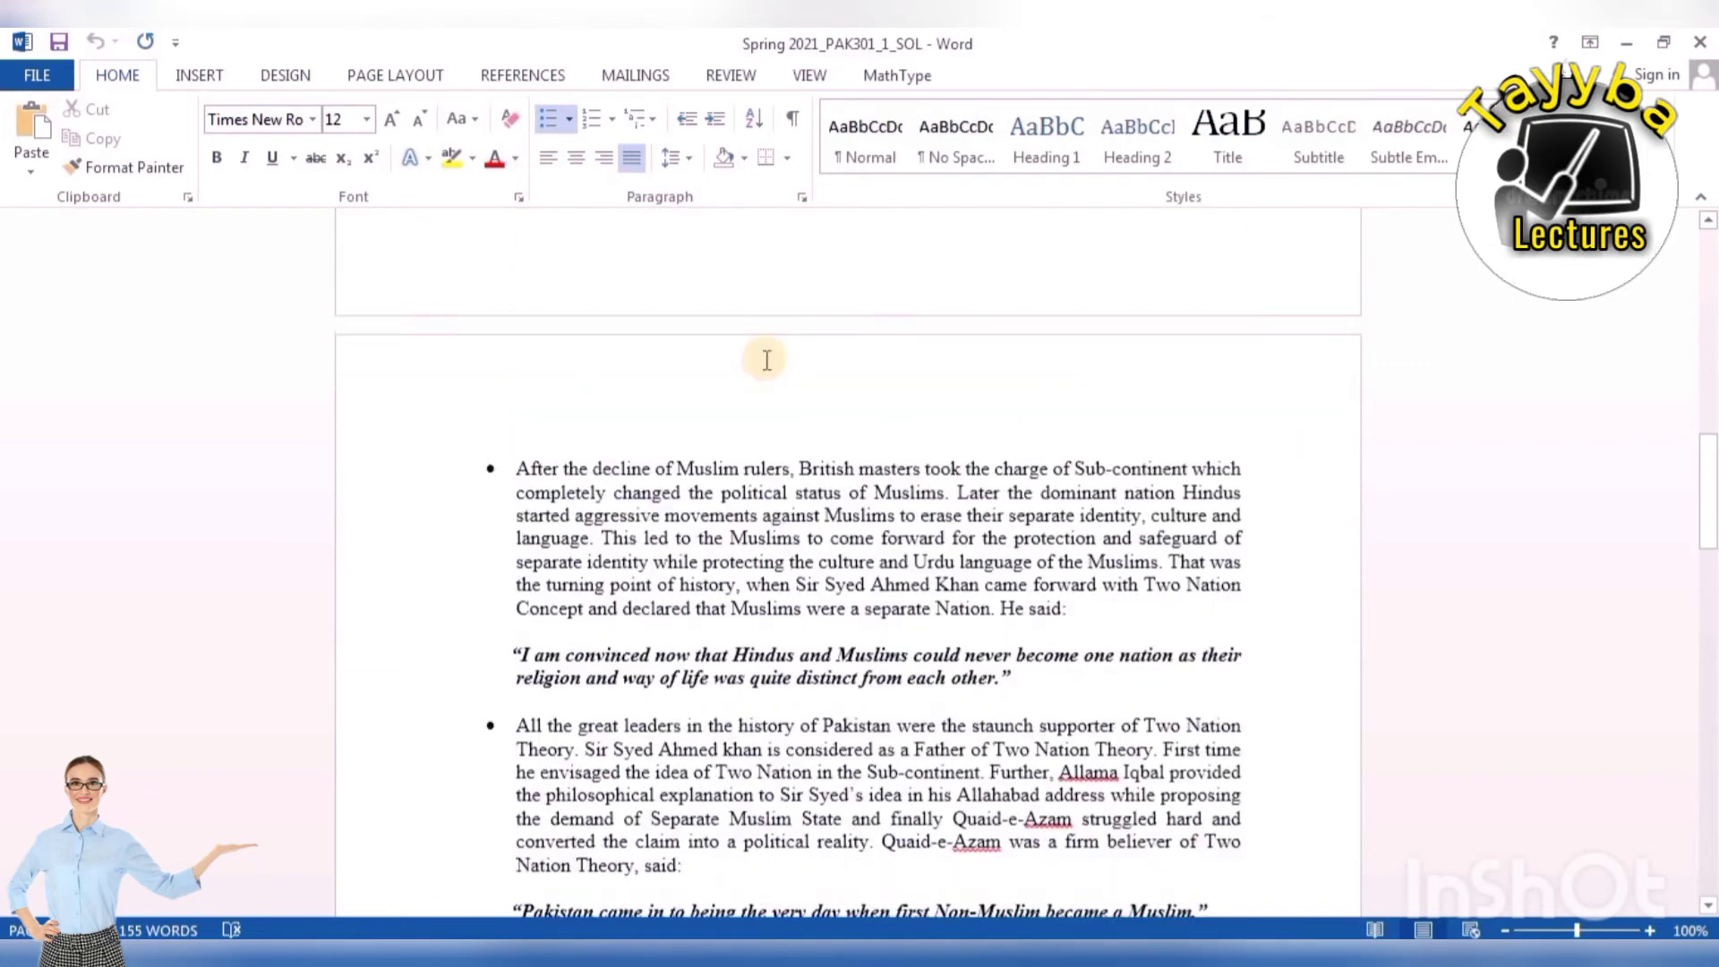
# Scroll through the answers to the Two Nation Theory and War of Independence questions.
pyautogui.scroll(-1, 804, 488)
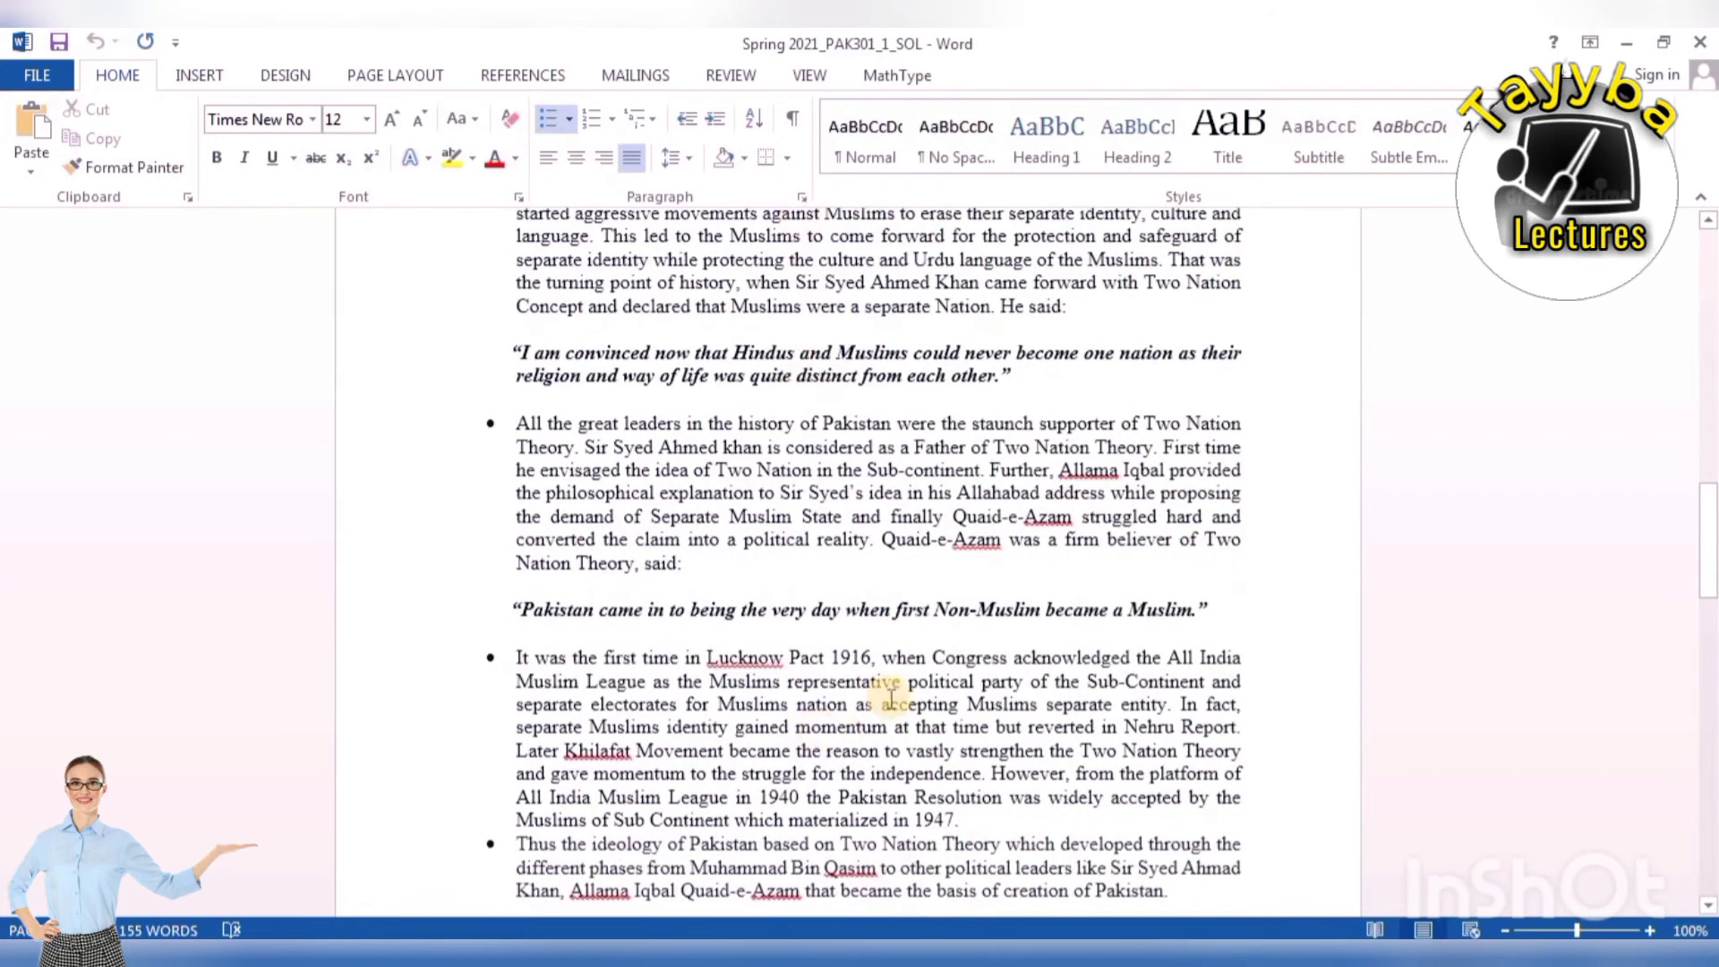
pyautogui.scroll(-3, 830, 619)
pyautogui.scroll(-2, 830, 620)
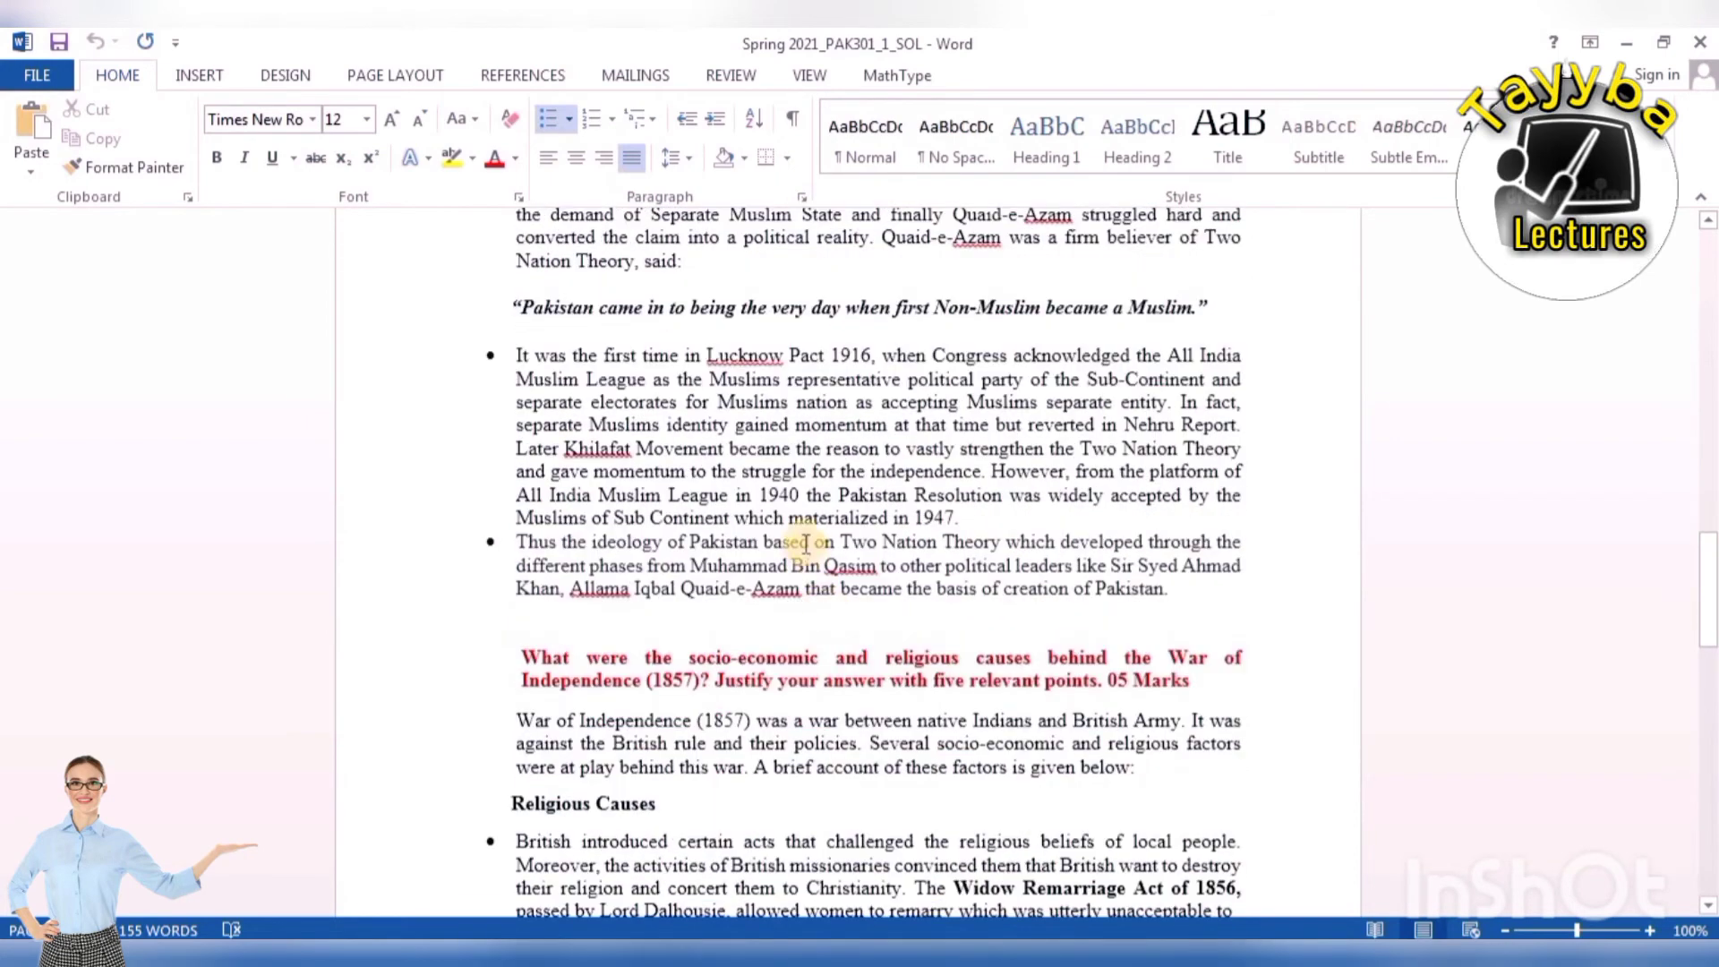
pyautogui.scroll(20, 822, 508)
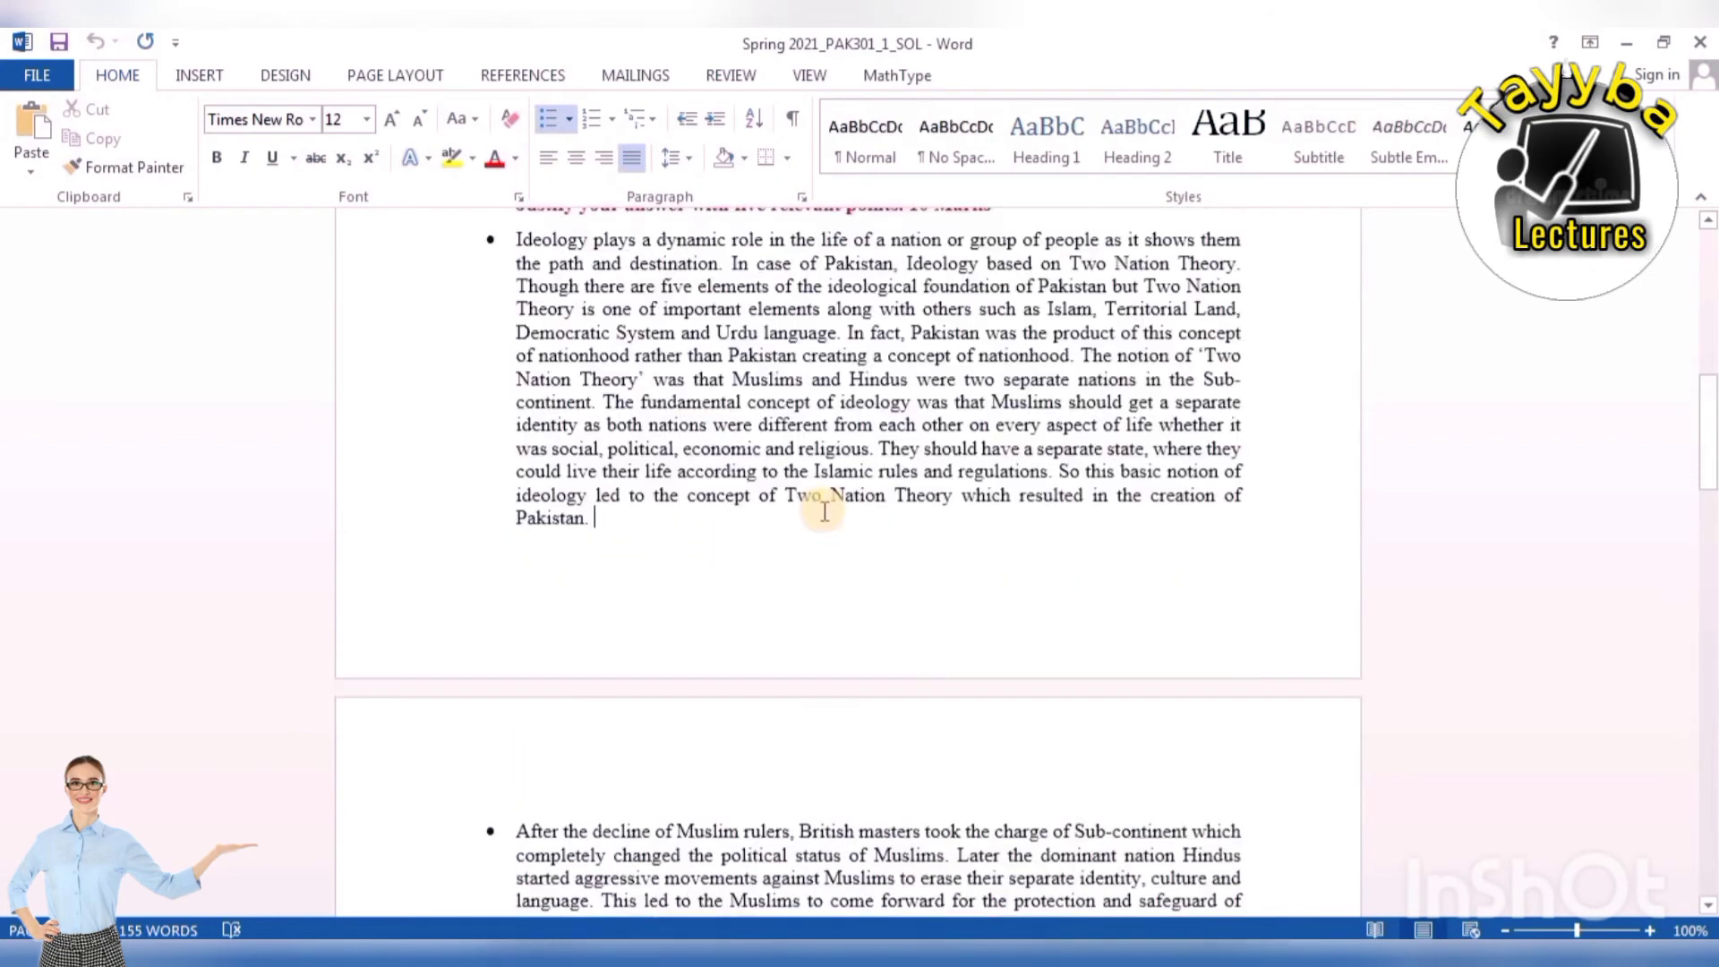
pyautogui.scroll(-15, 824, 510)
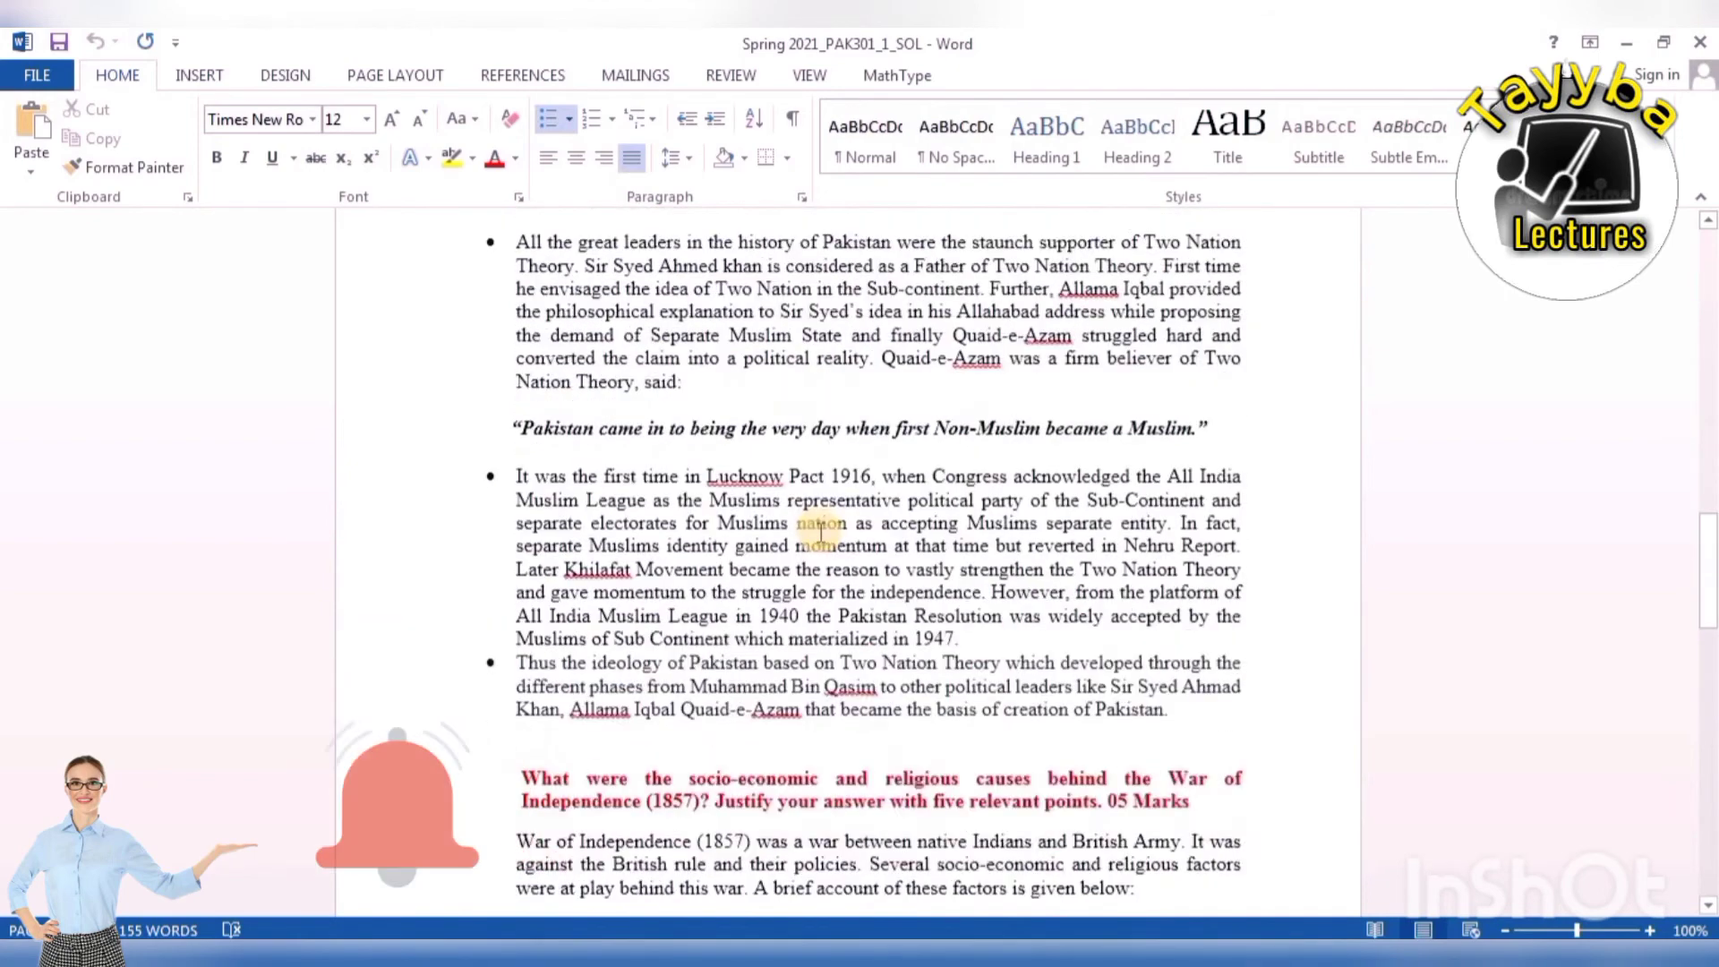
pyautogui.scroll(-1, 820, 530)
pyautogui.scroll(1, 663, 467)
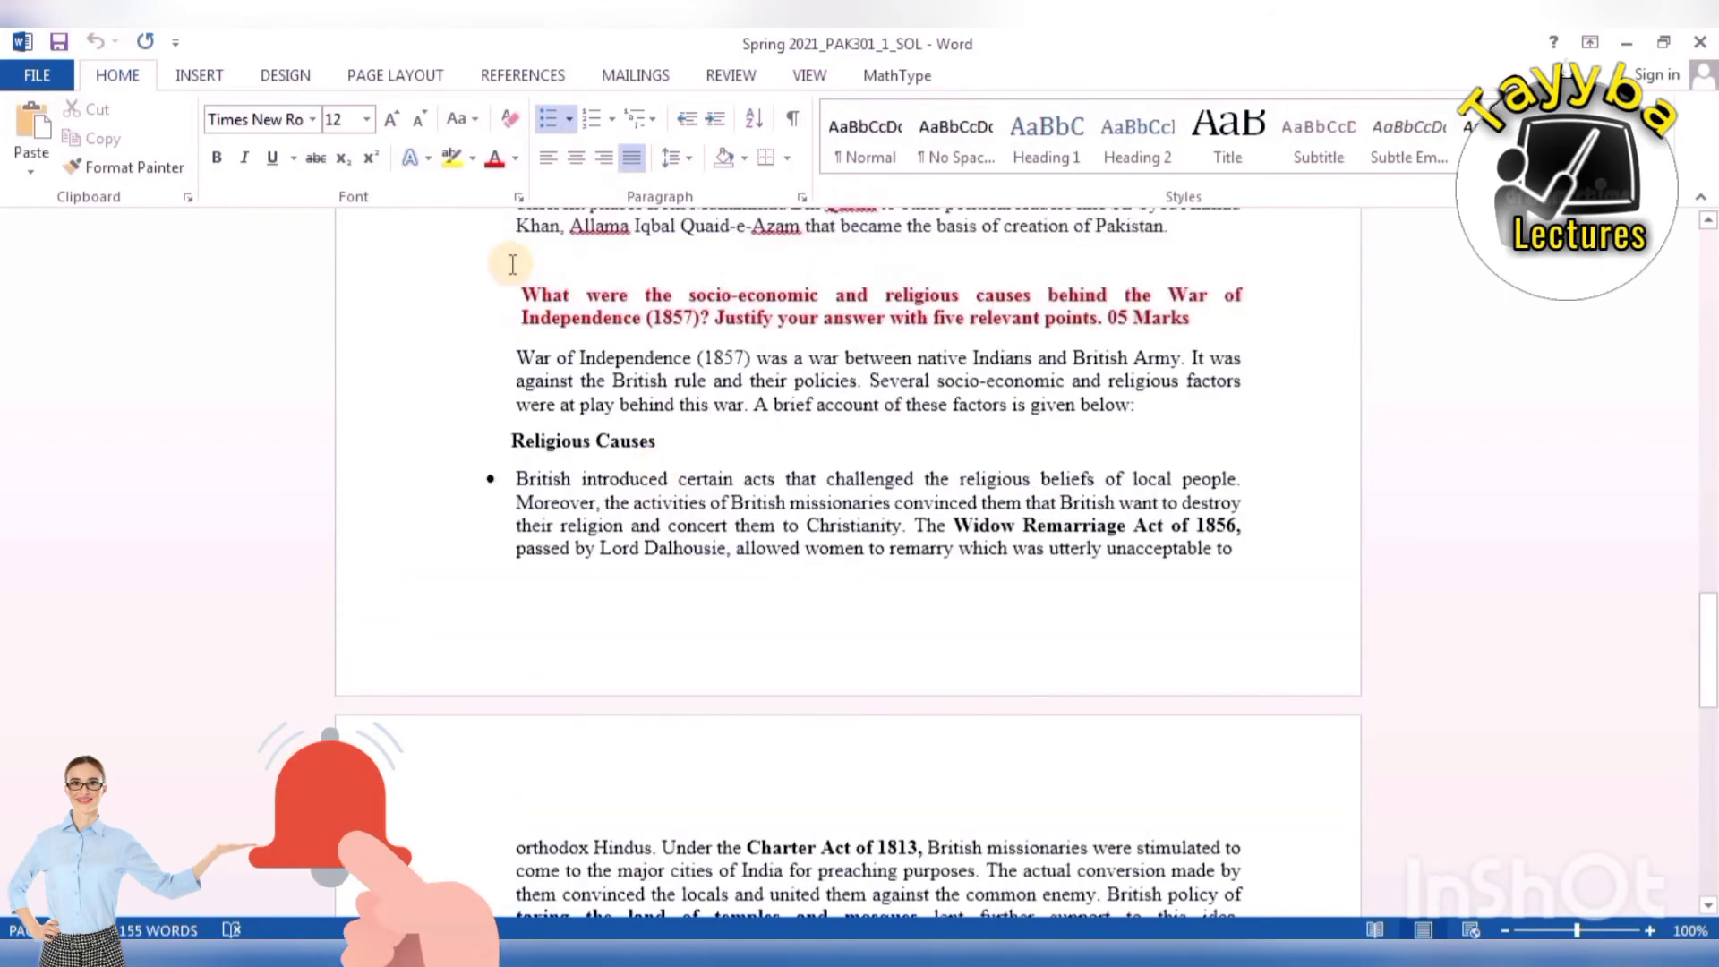
# Select the War of Independence question heading, then place the caret after 05 Marks.
pyautogui.moveTo(524, 288); pyautogui.dragTo(1198, 321)
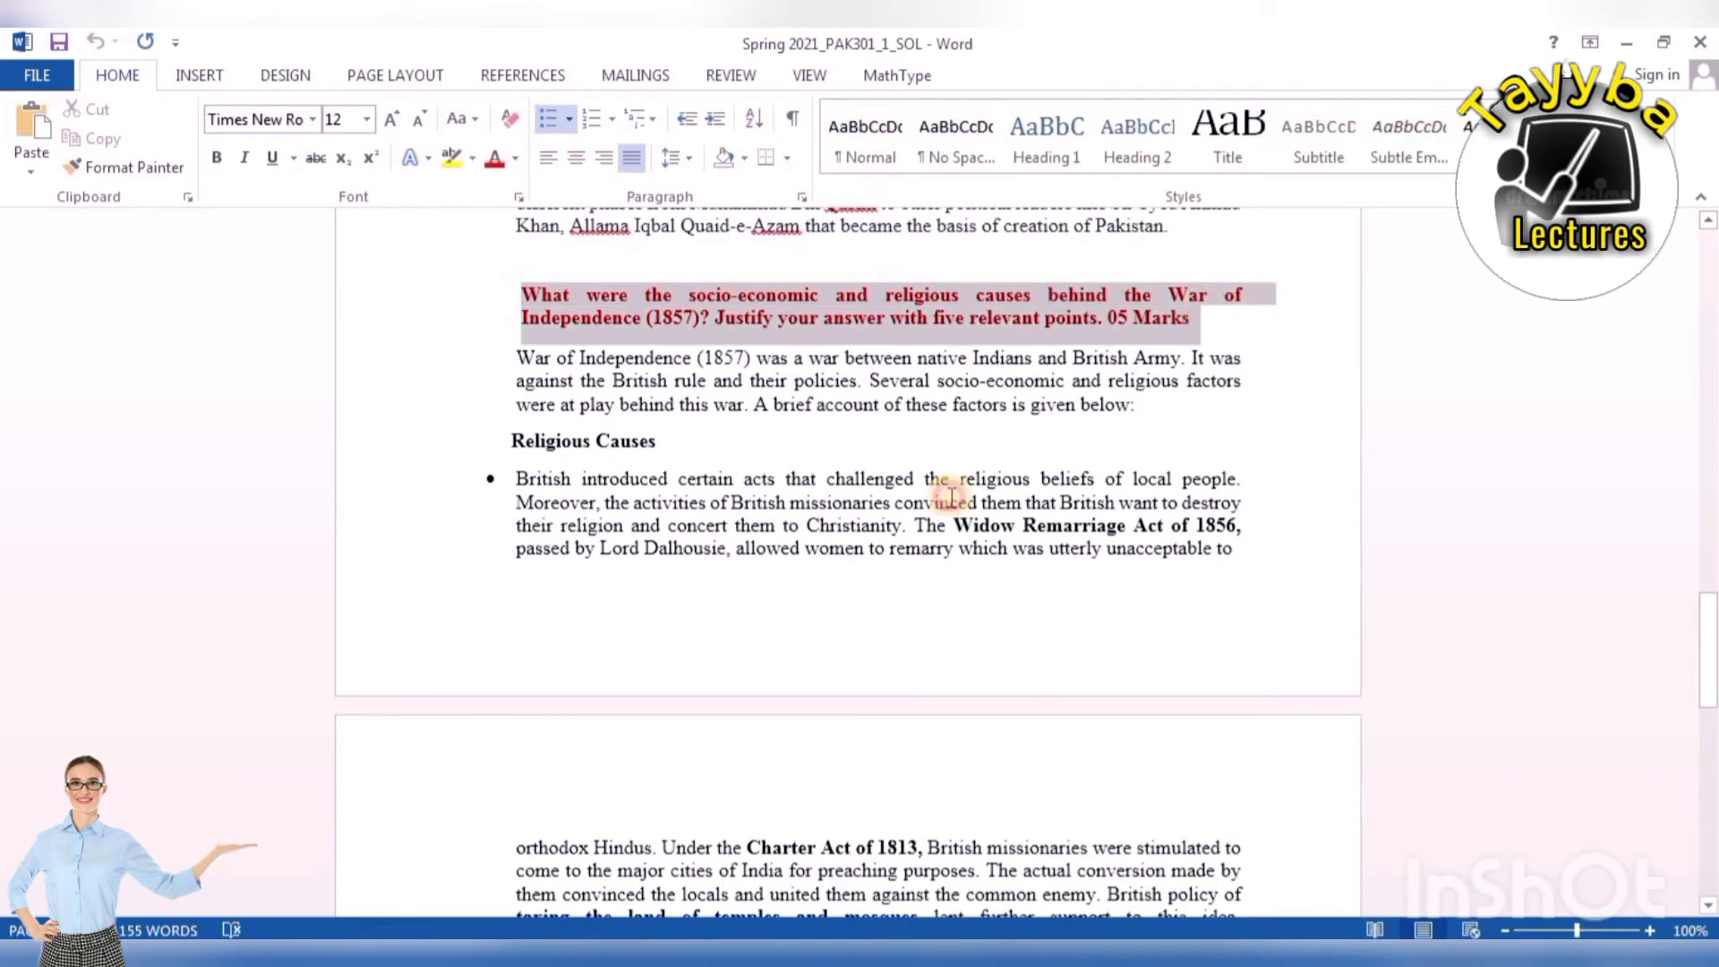
pyautogui.scroll(-20, 681, 501)
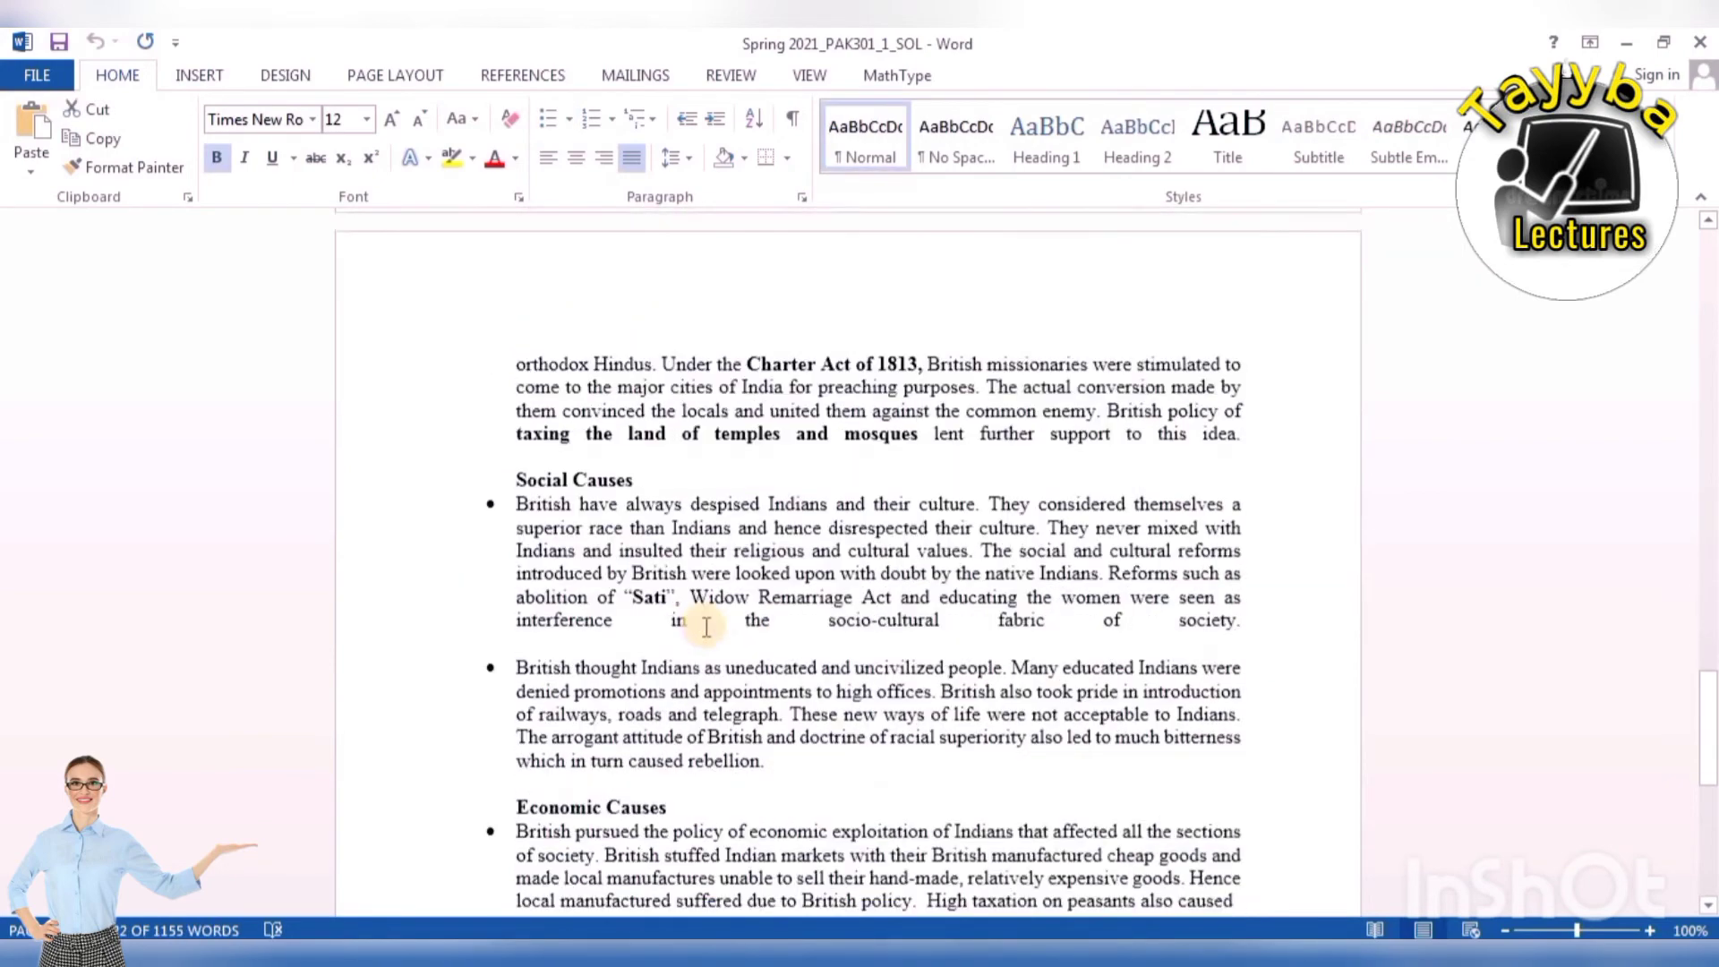
pyautogui.scroll(15, 721, 602)
pyautogui.click(705, 358)
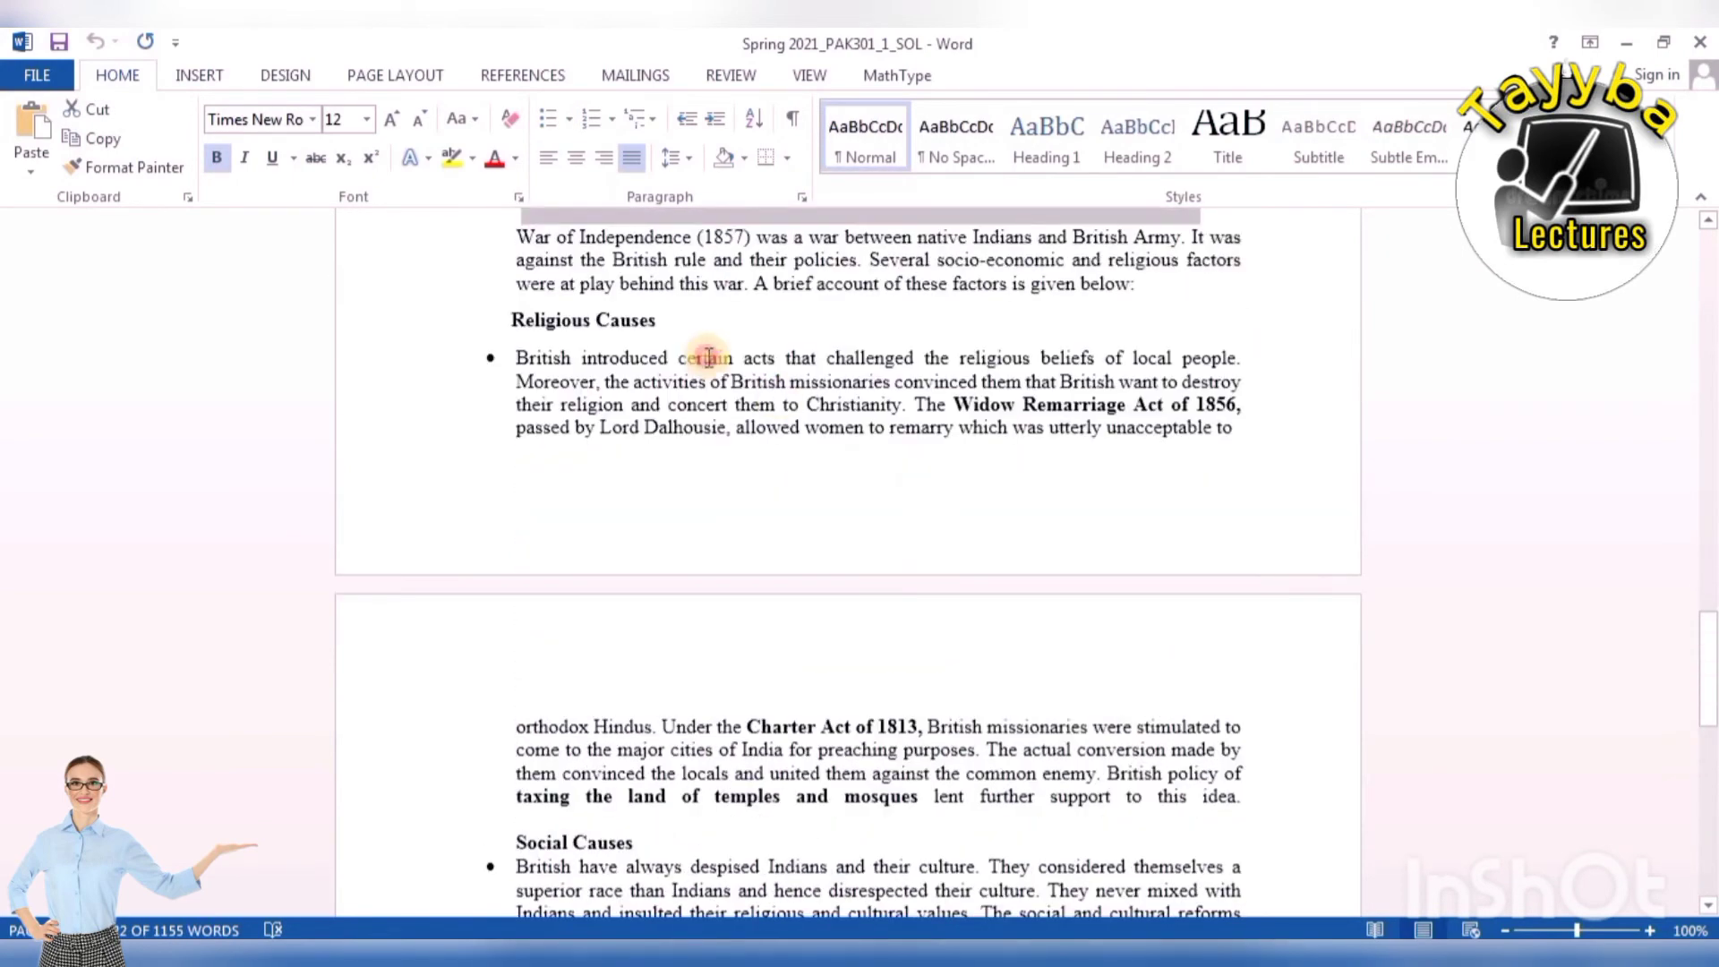
pyautogui.scroll(1, 785, 379)
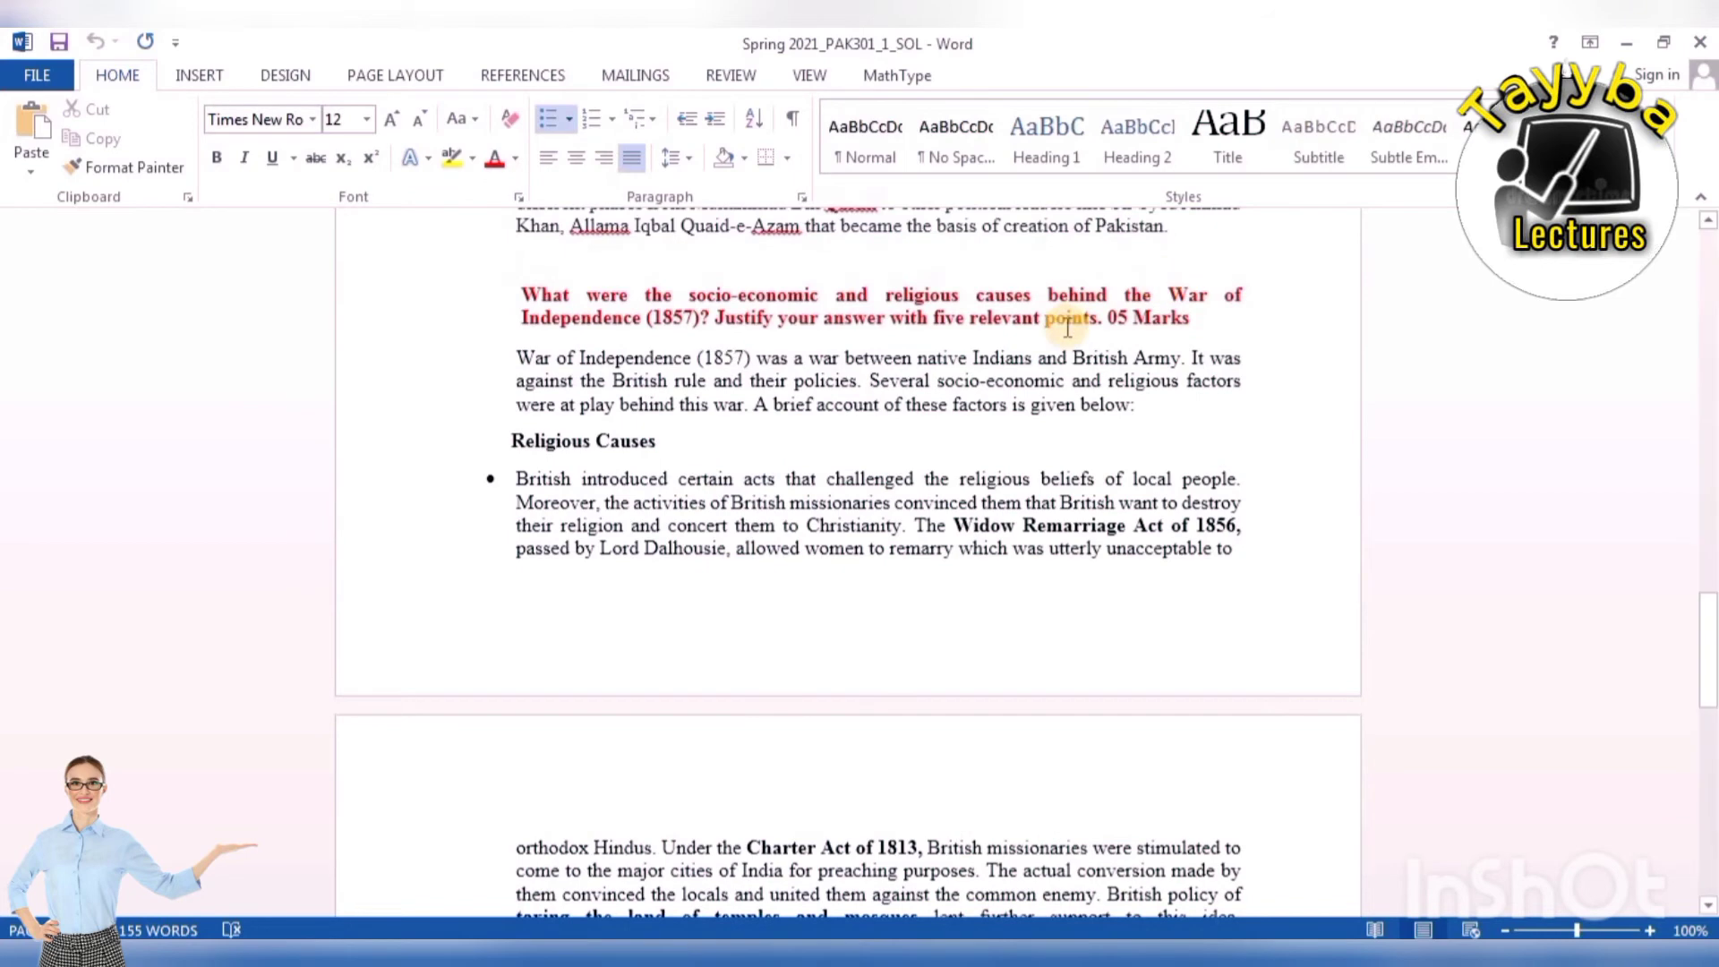
pyautogui.click(1191, 318)
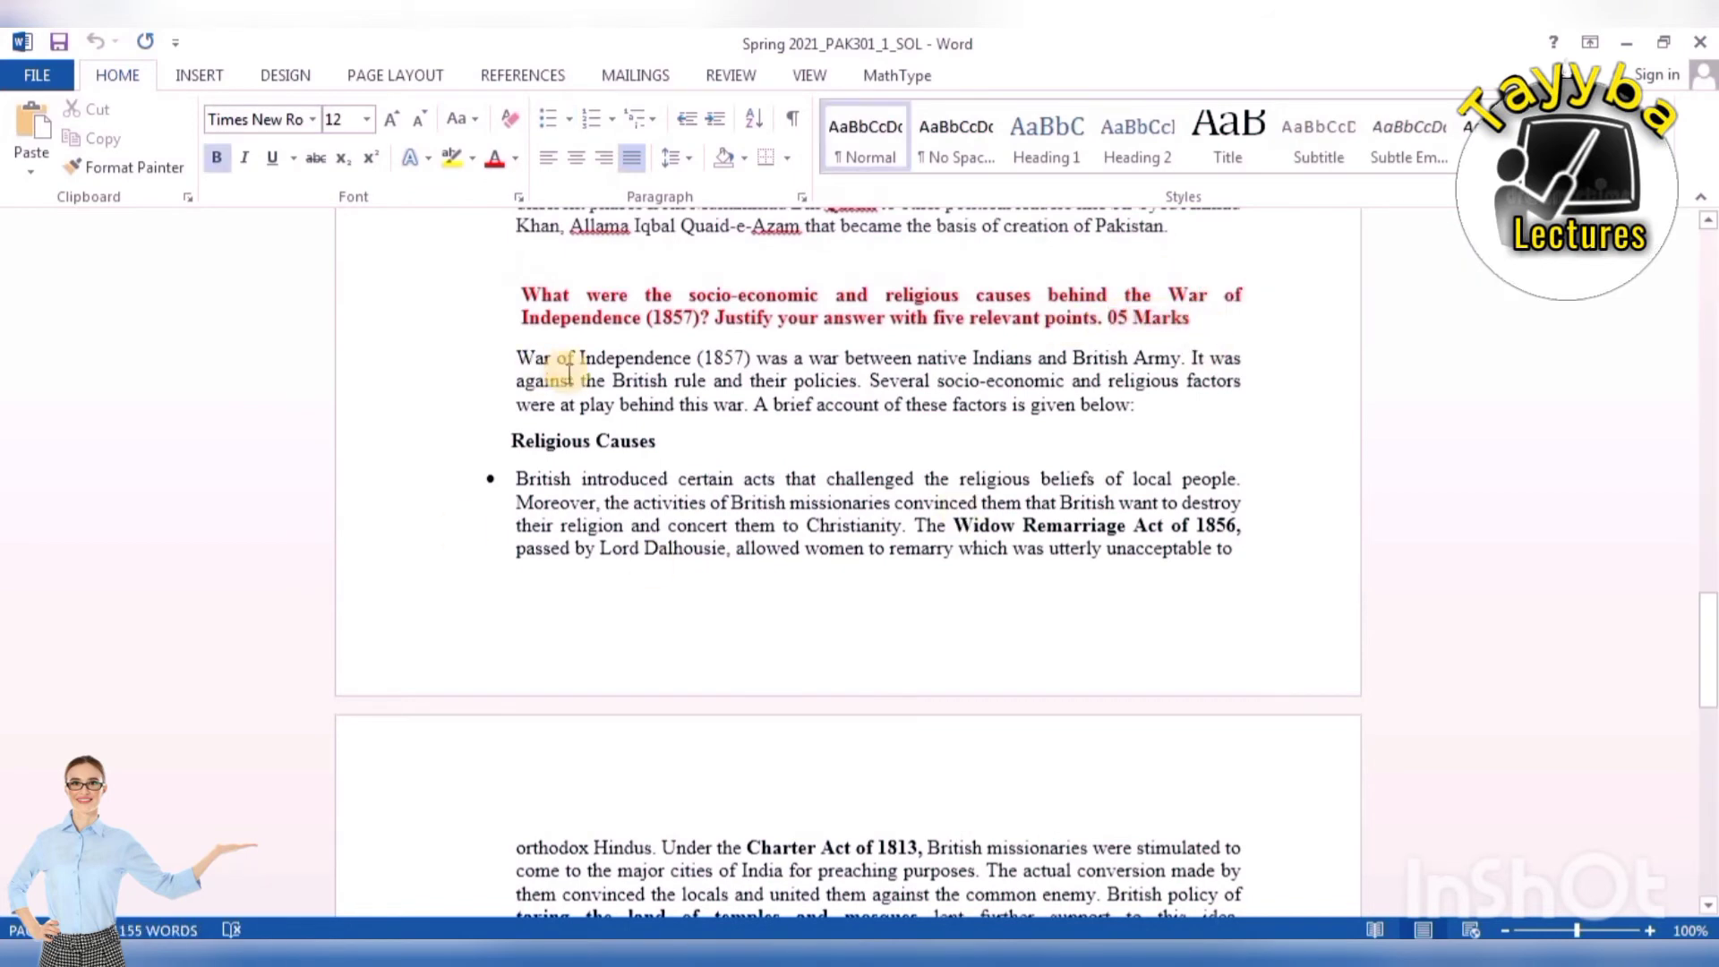
pyautogui.scroll(-1, 573, 353)
pyautogui.scroll(-10, 690, 487)
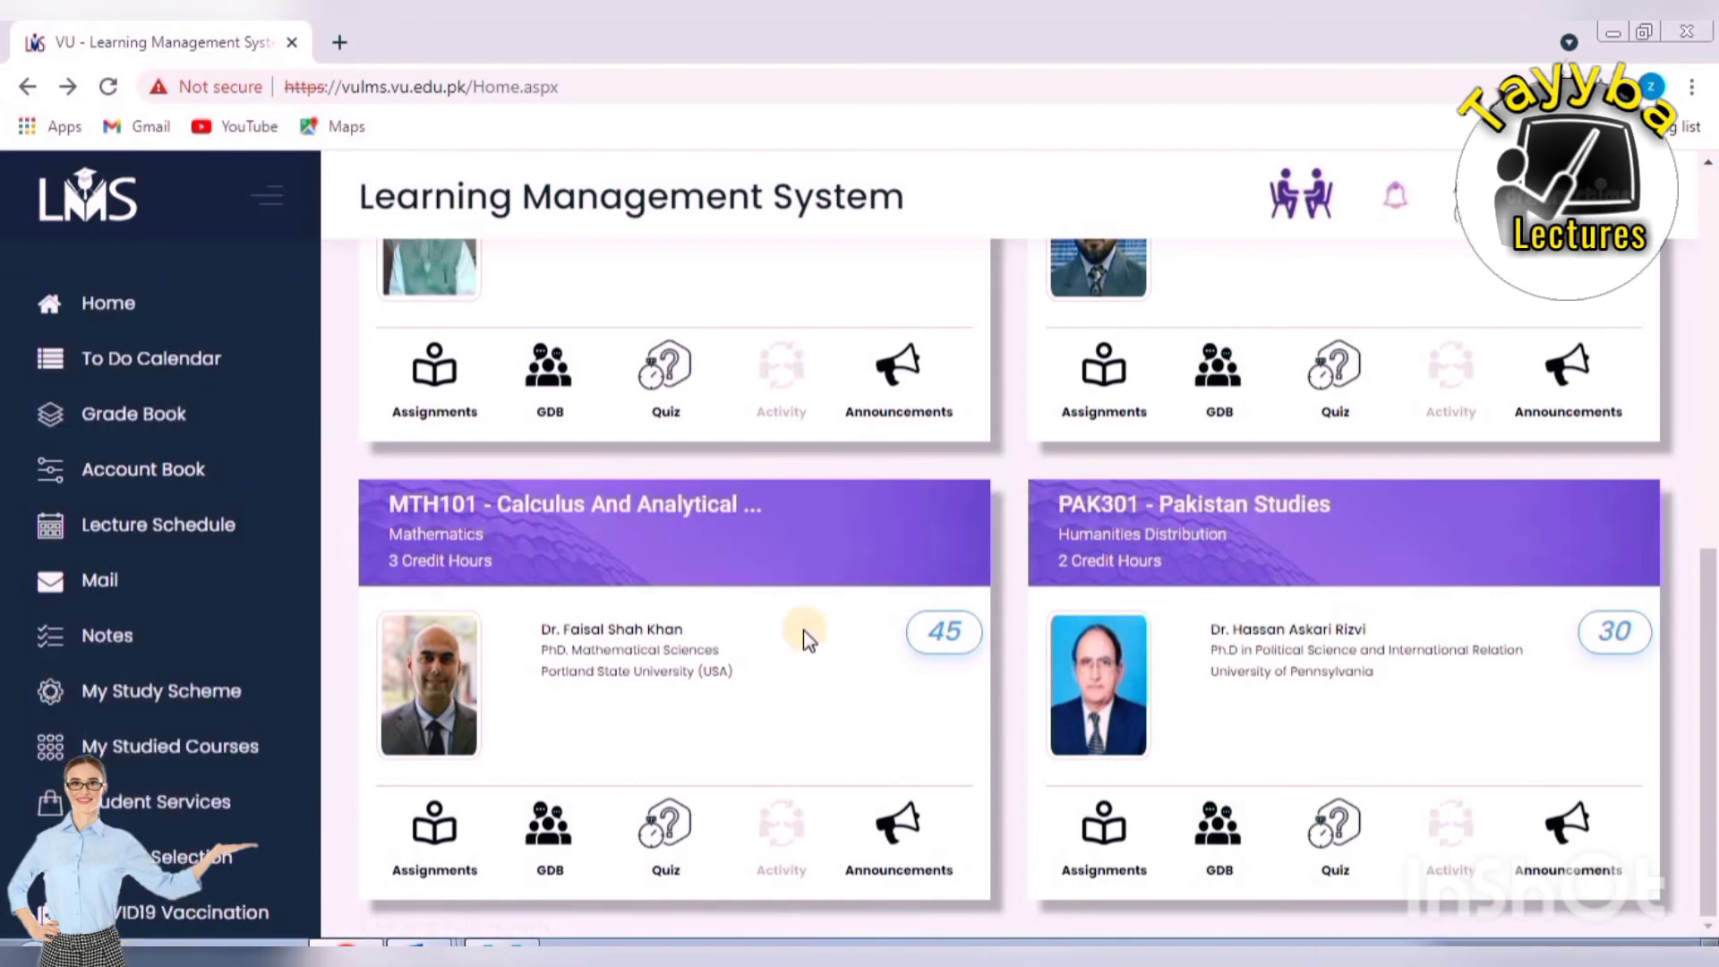
pyautogui.scroll(4, 808, 640)
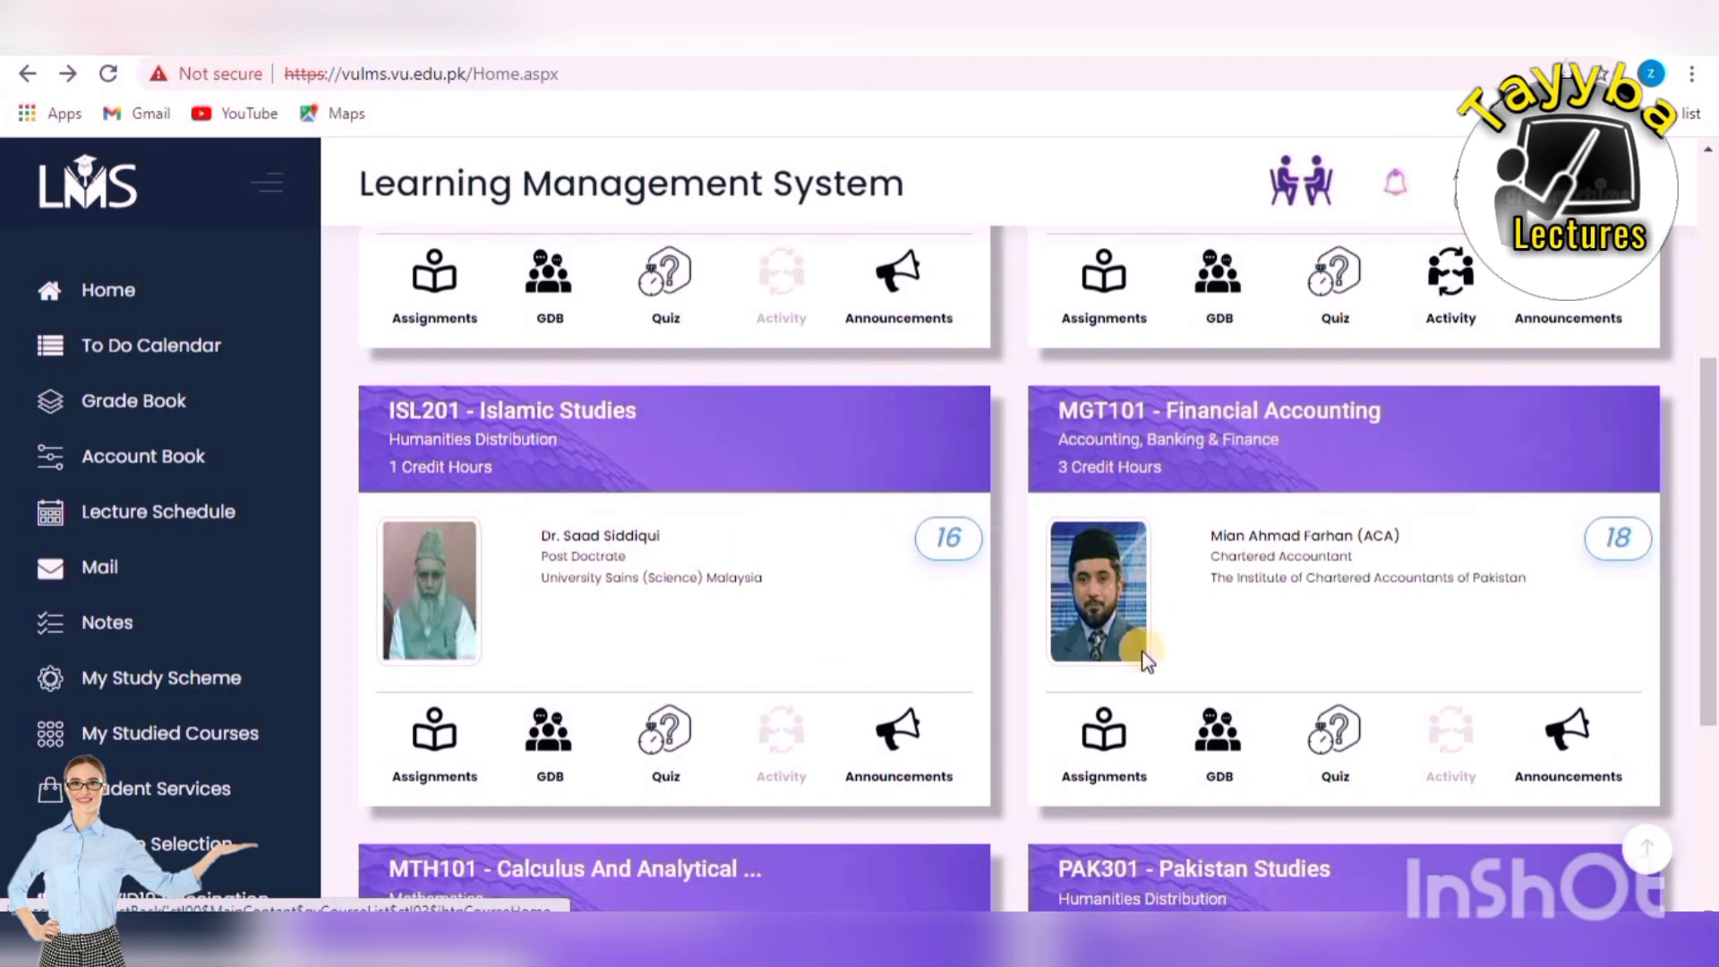
pyautogui.scroll(5, 1128, 626)
pyautogui.scroll(-1, 1108, 545)
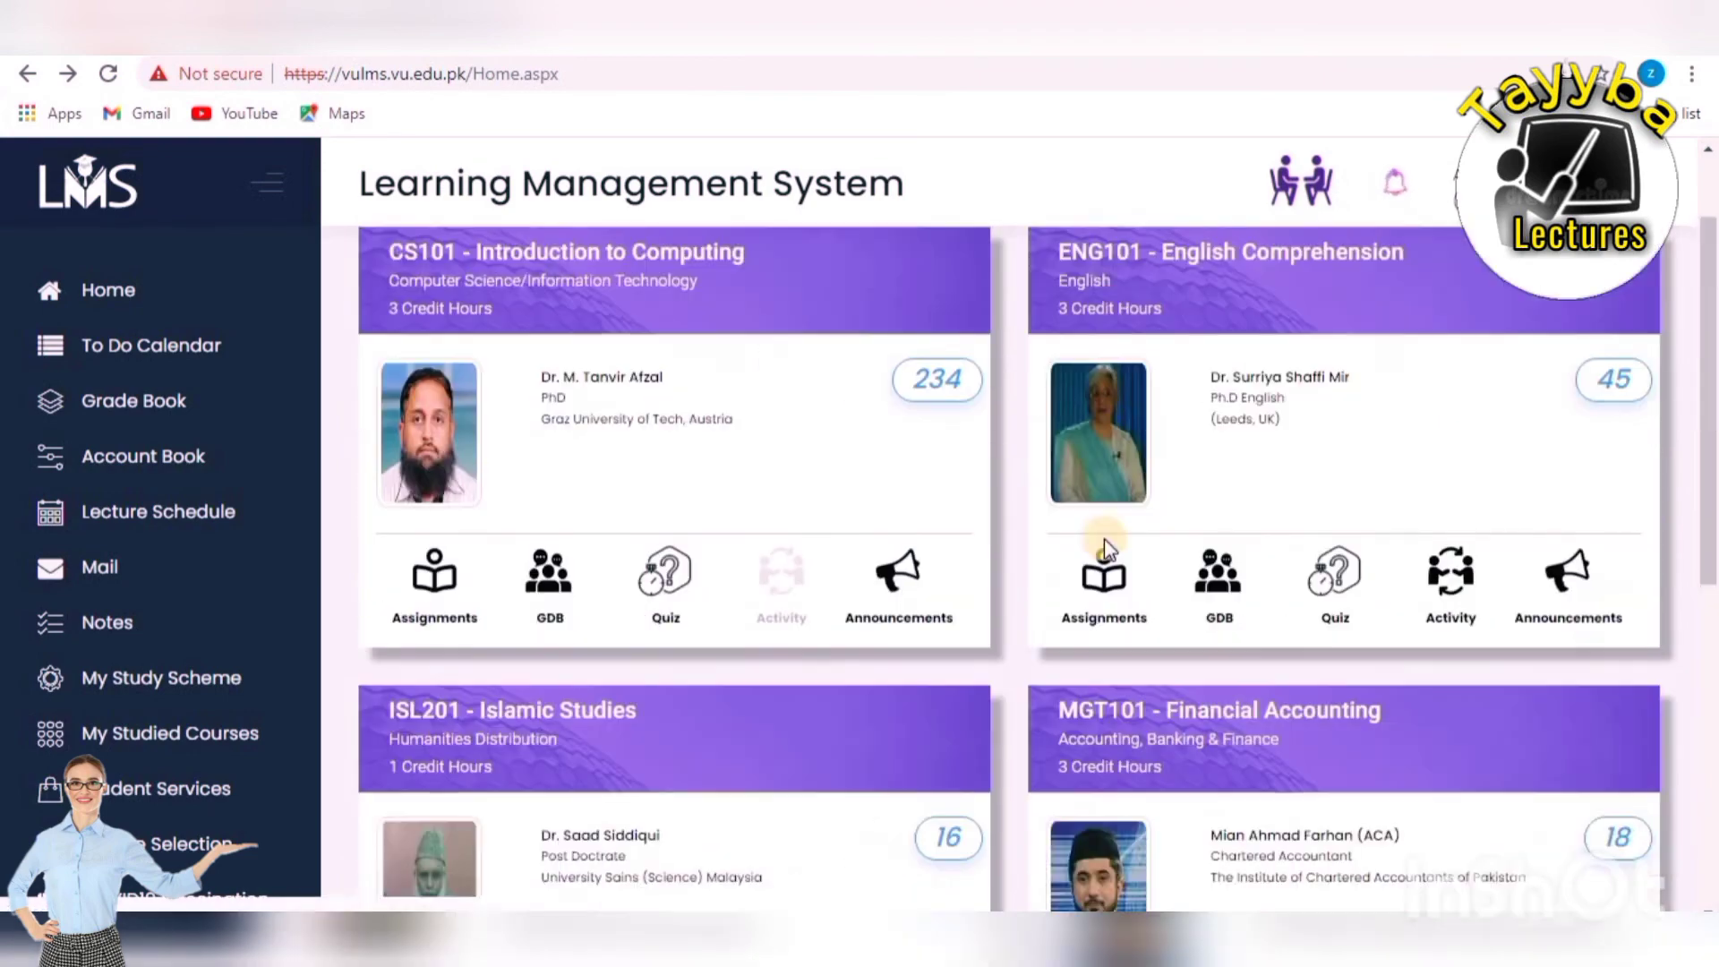
pyautogui.scroll(1, 1104, 539)
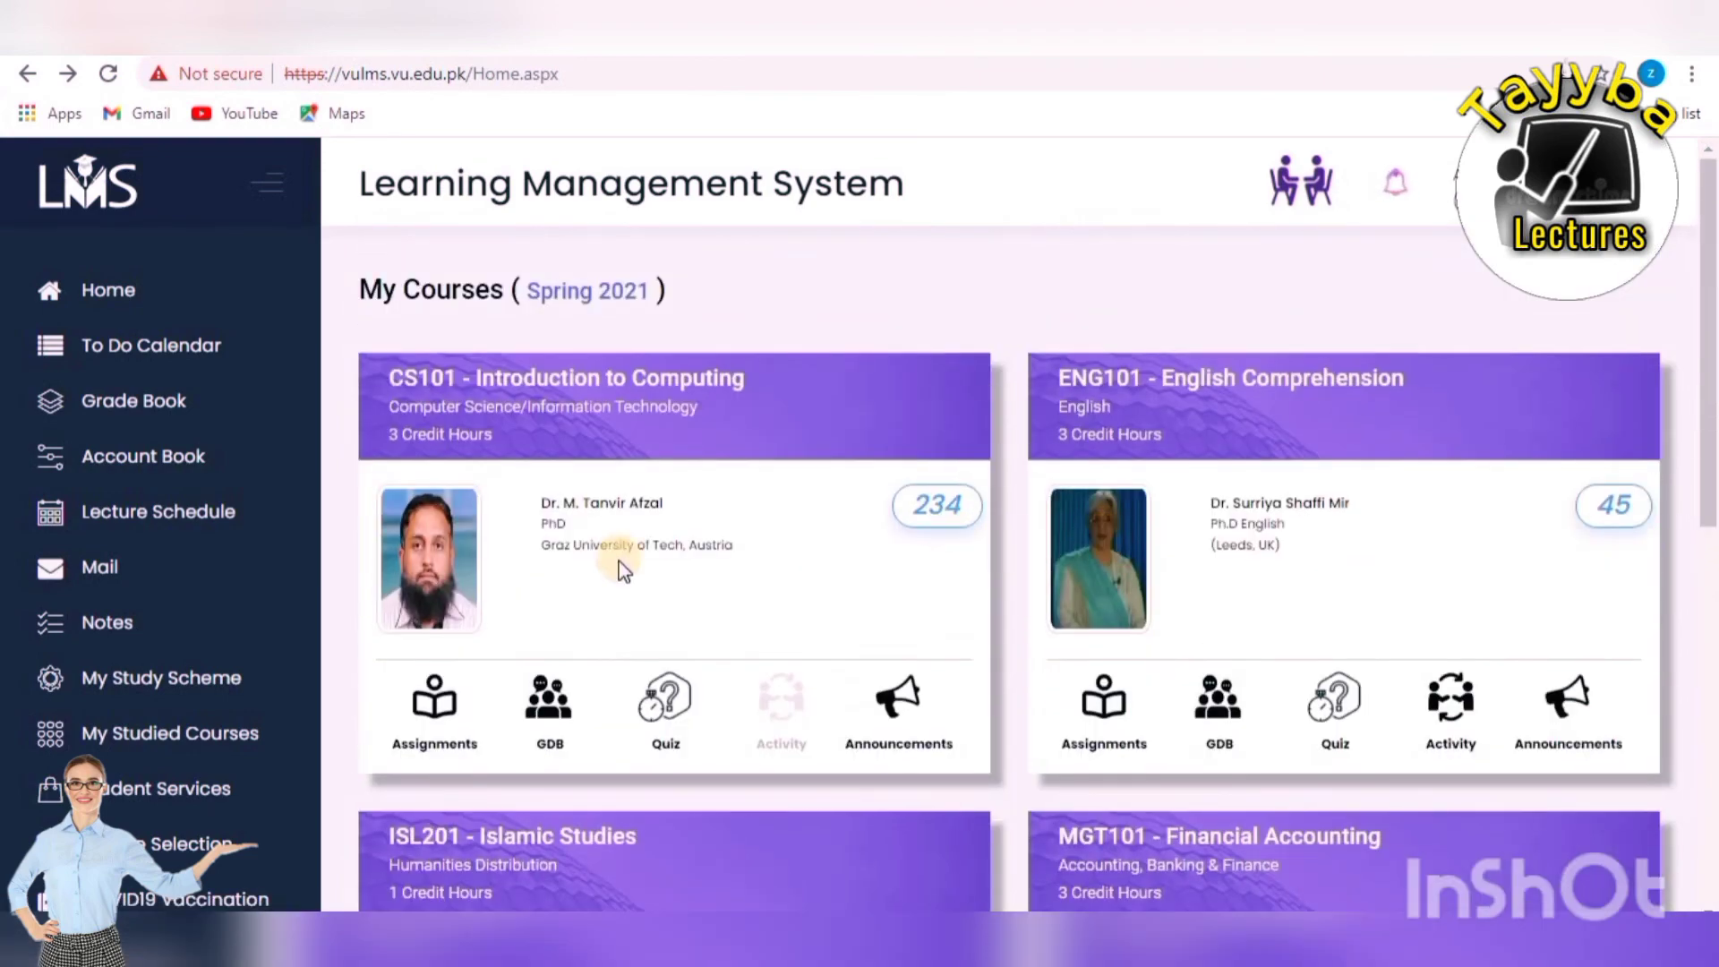
pyautogui.scroll(-5, 777, 550)
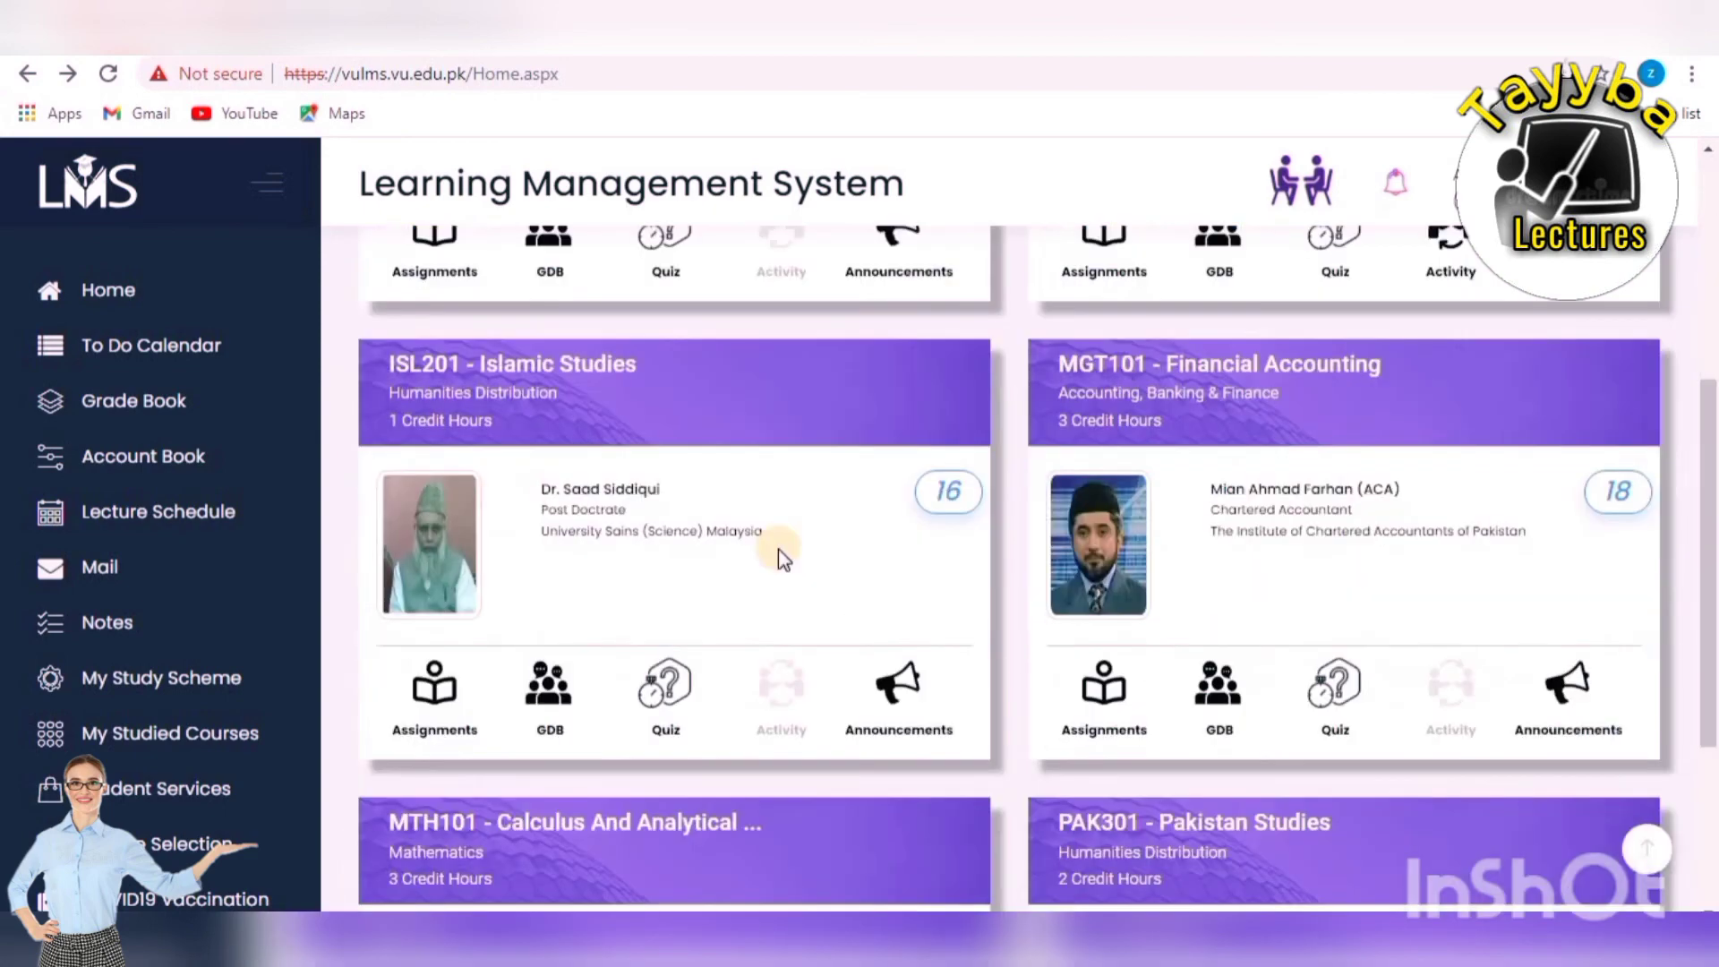
pyautogui.scroll(5, 778, 550)
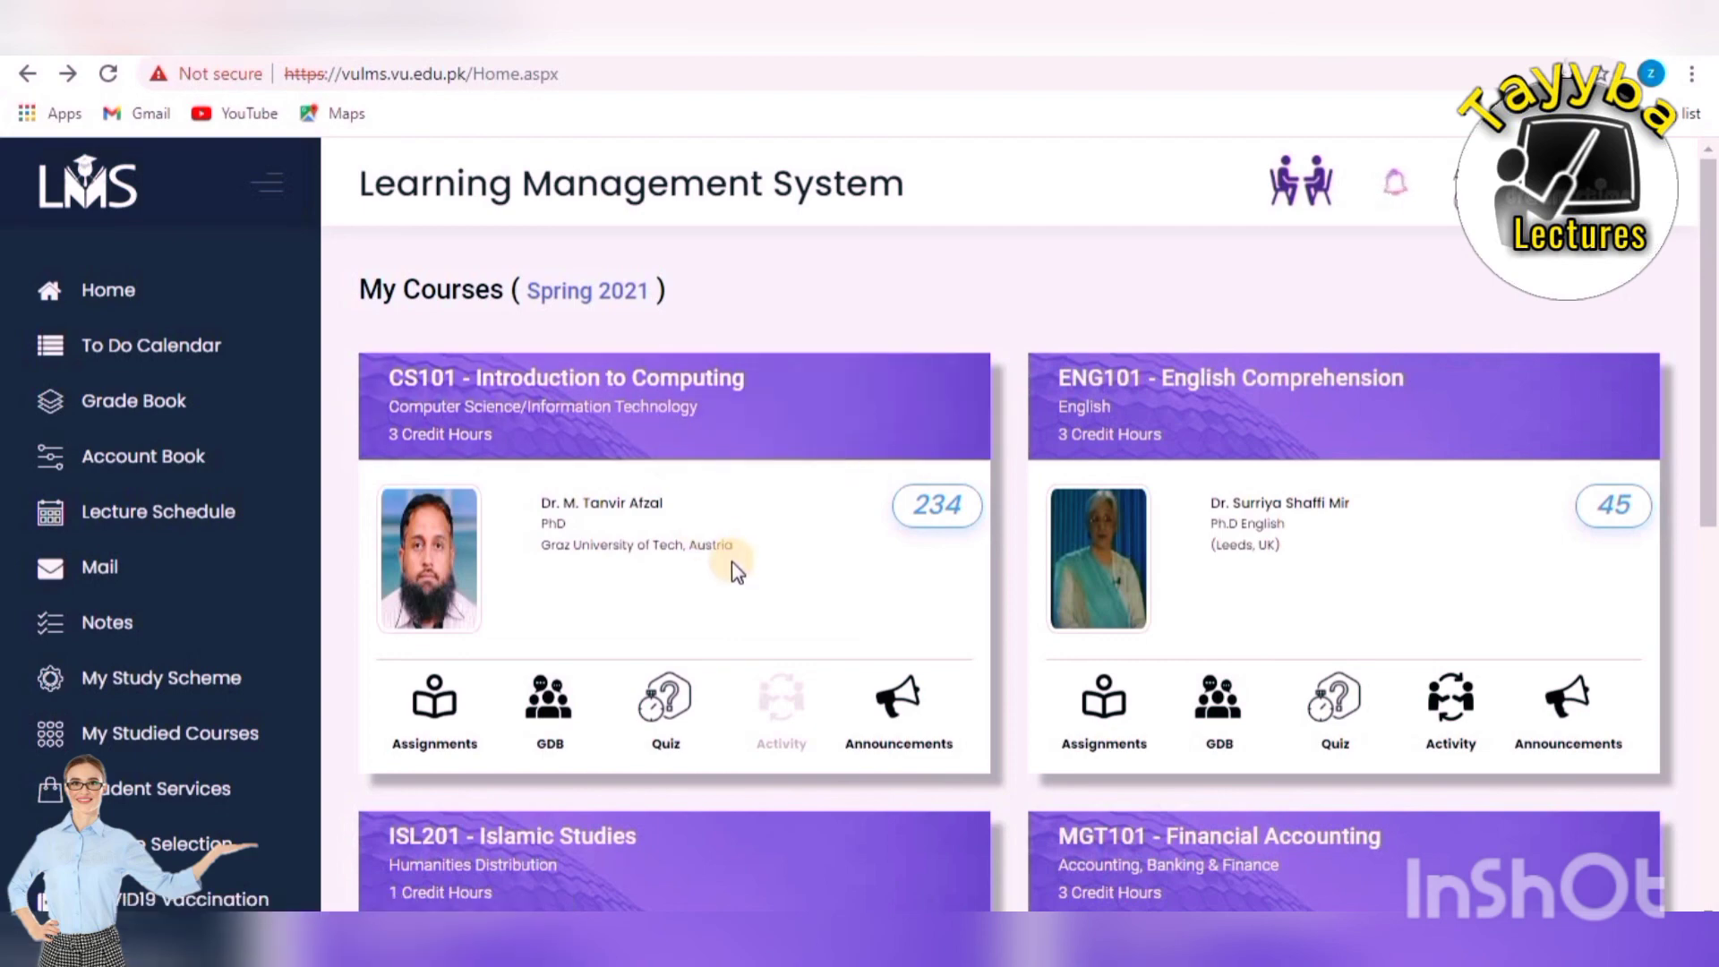
pyautogui.scroll(-5, 748, 575)
pyautogui.scroll(-3, 748, 582)
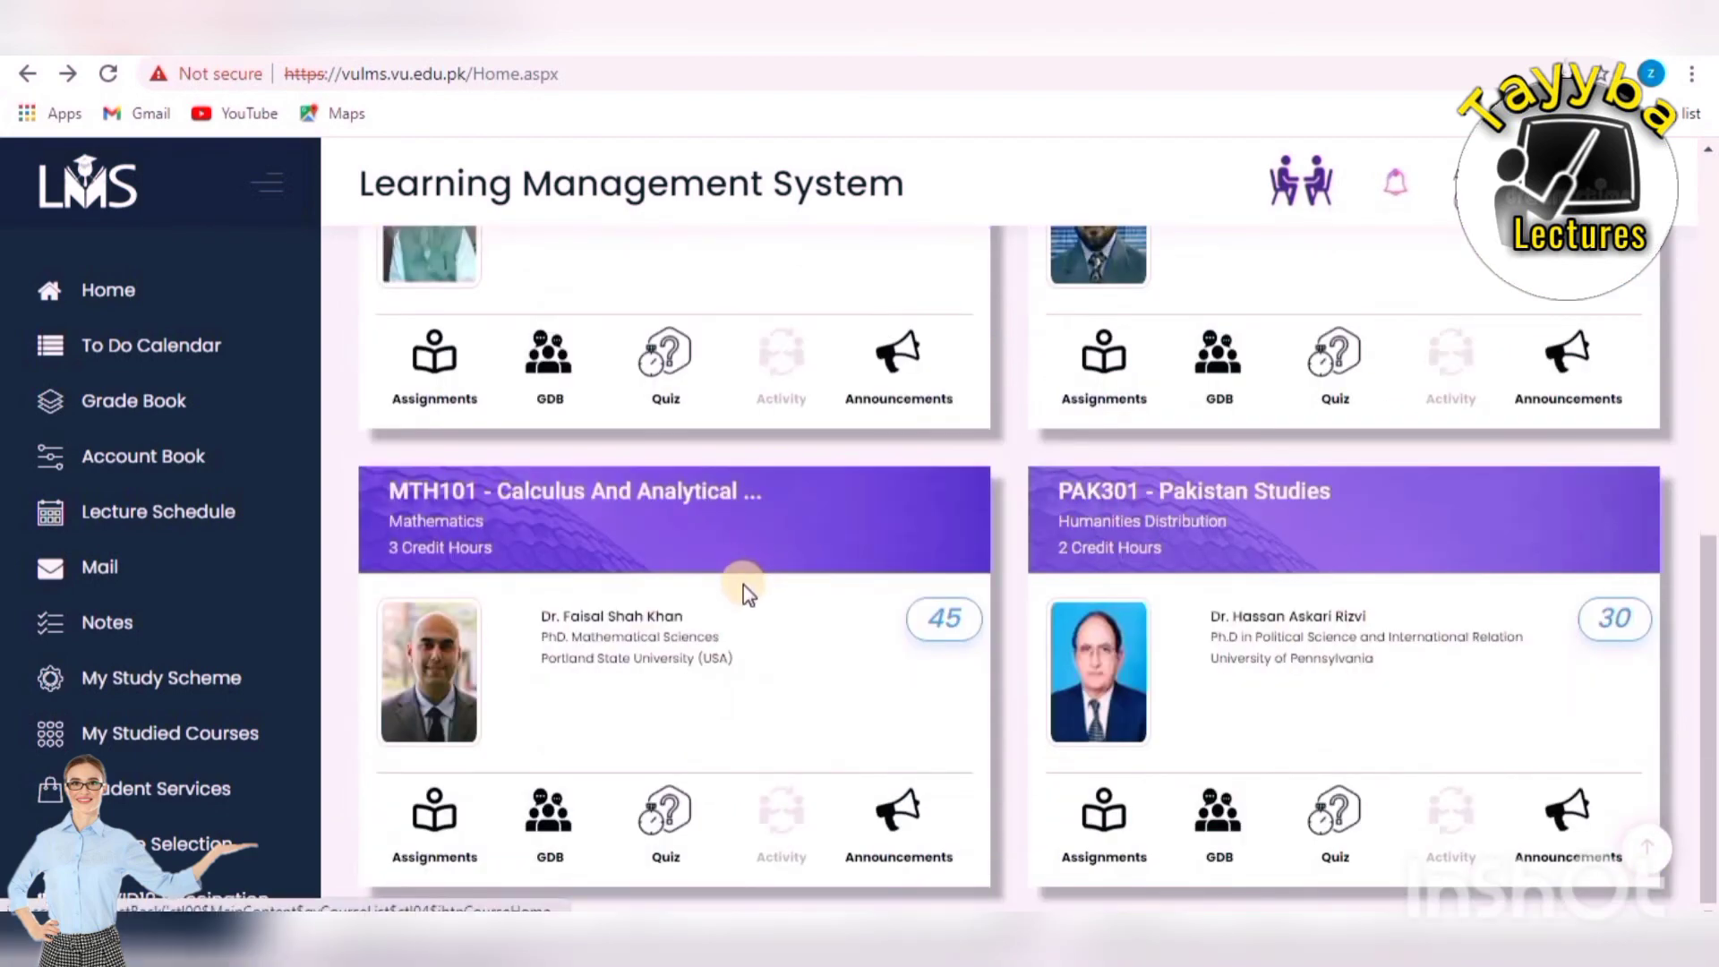
pyautogui.scroll(8, 743, 583)
pyautogui.scroll(-6, 737, 582)
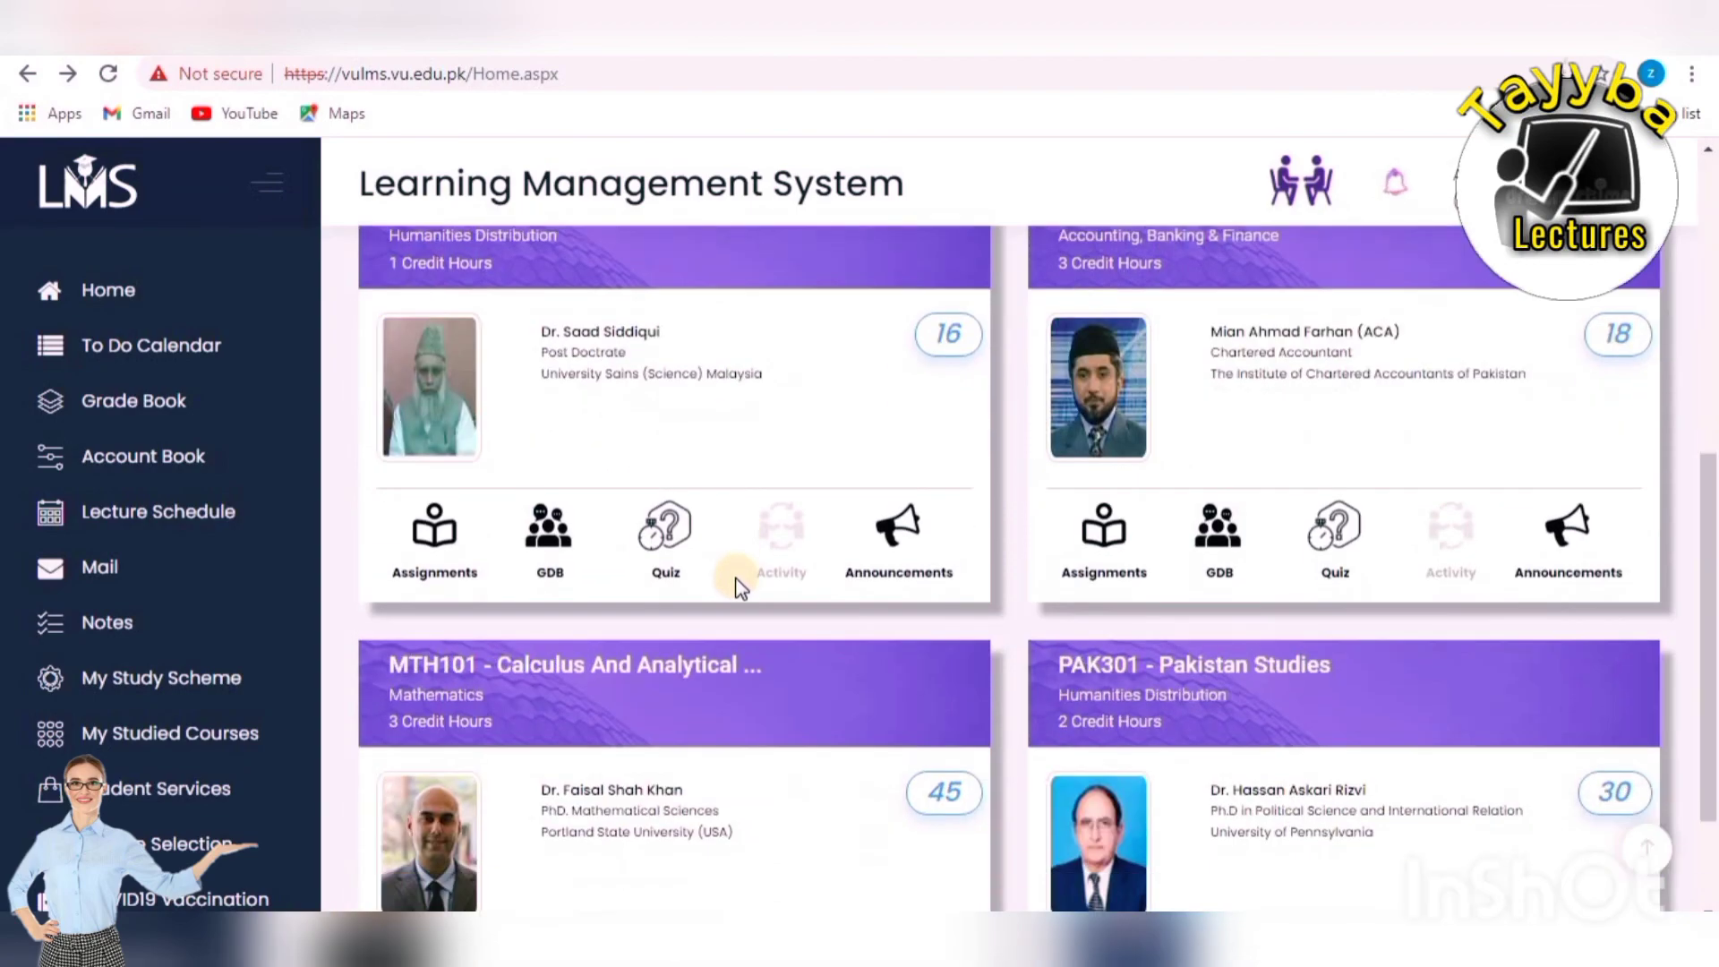
pyautogui.scroll(-2, 736, 582)
pyautogui.scroll(5, 731, 578)
pyautogui.scroll(-5, 730, 577)
pyautogui.scroll(1, 730, 582)
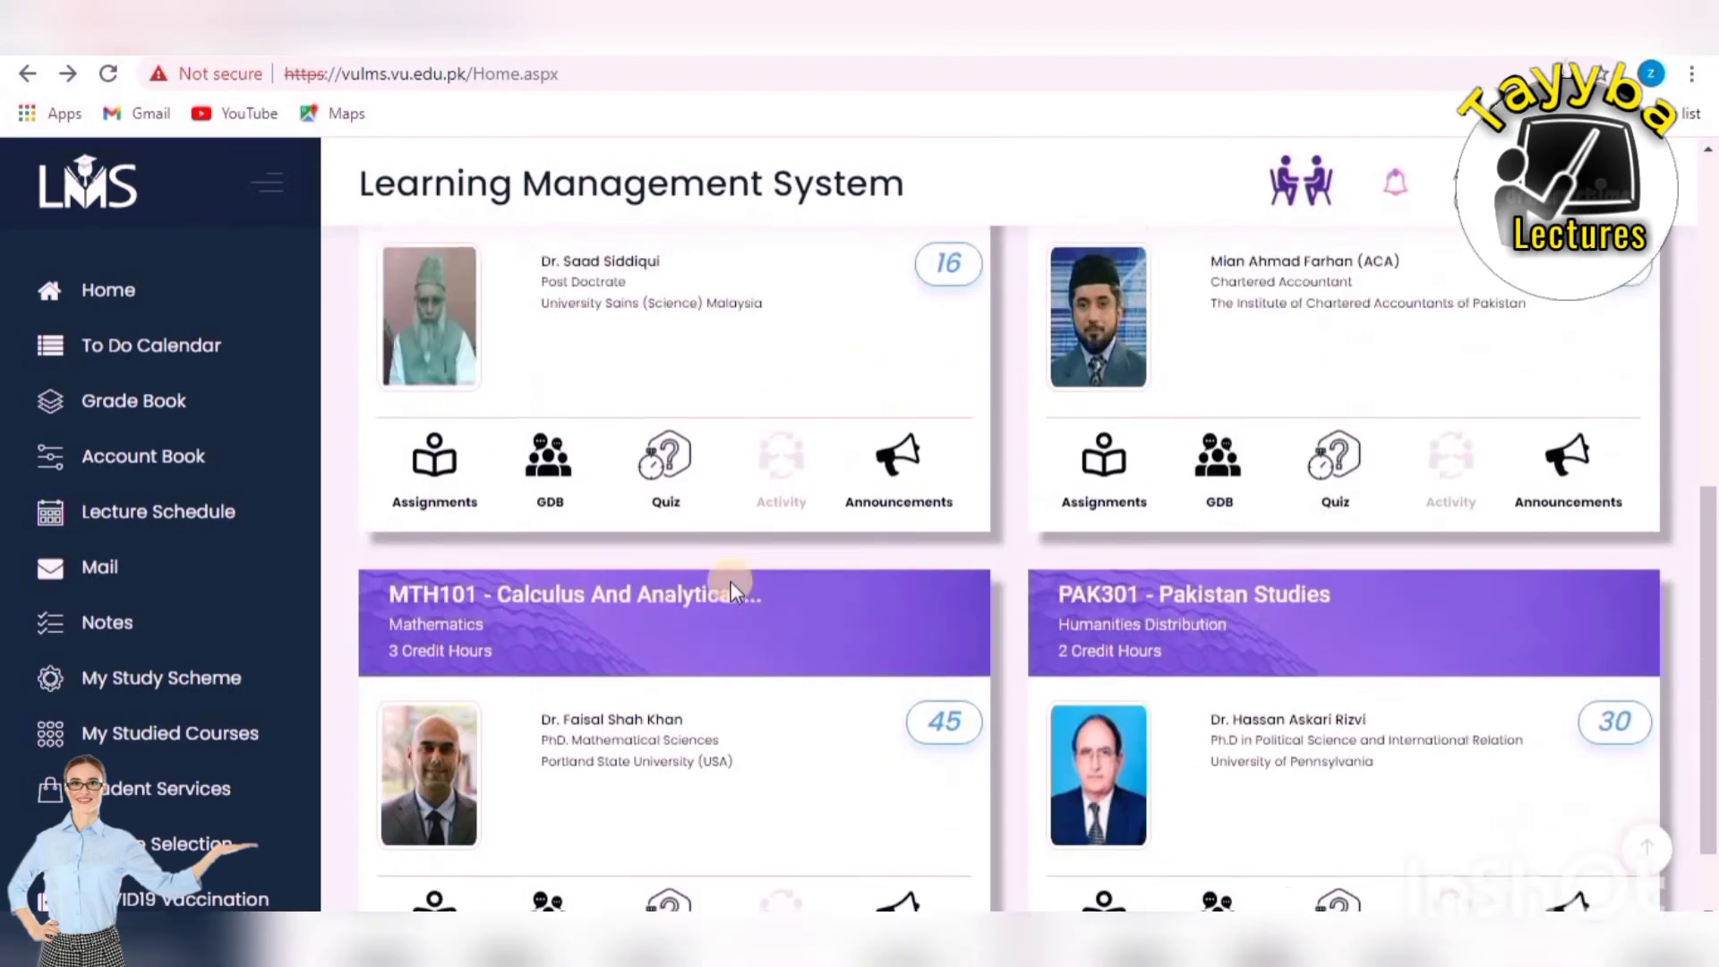
pyautogui.scroll(-1, 731, 582)
pyautogui.scroll(8, 728, 583)
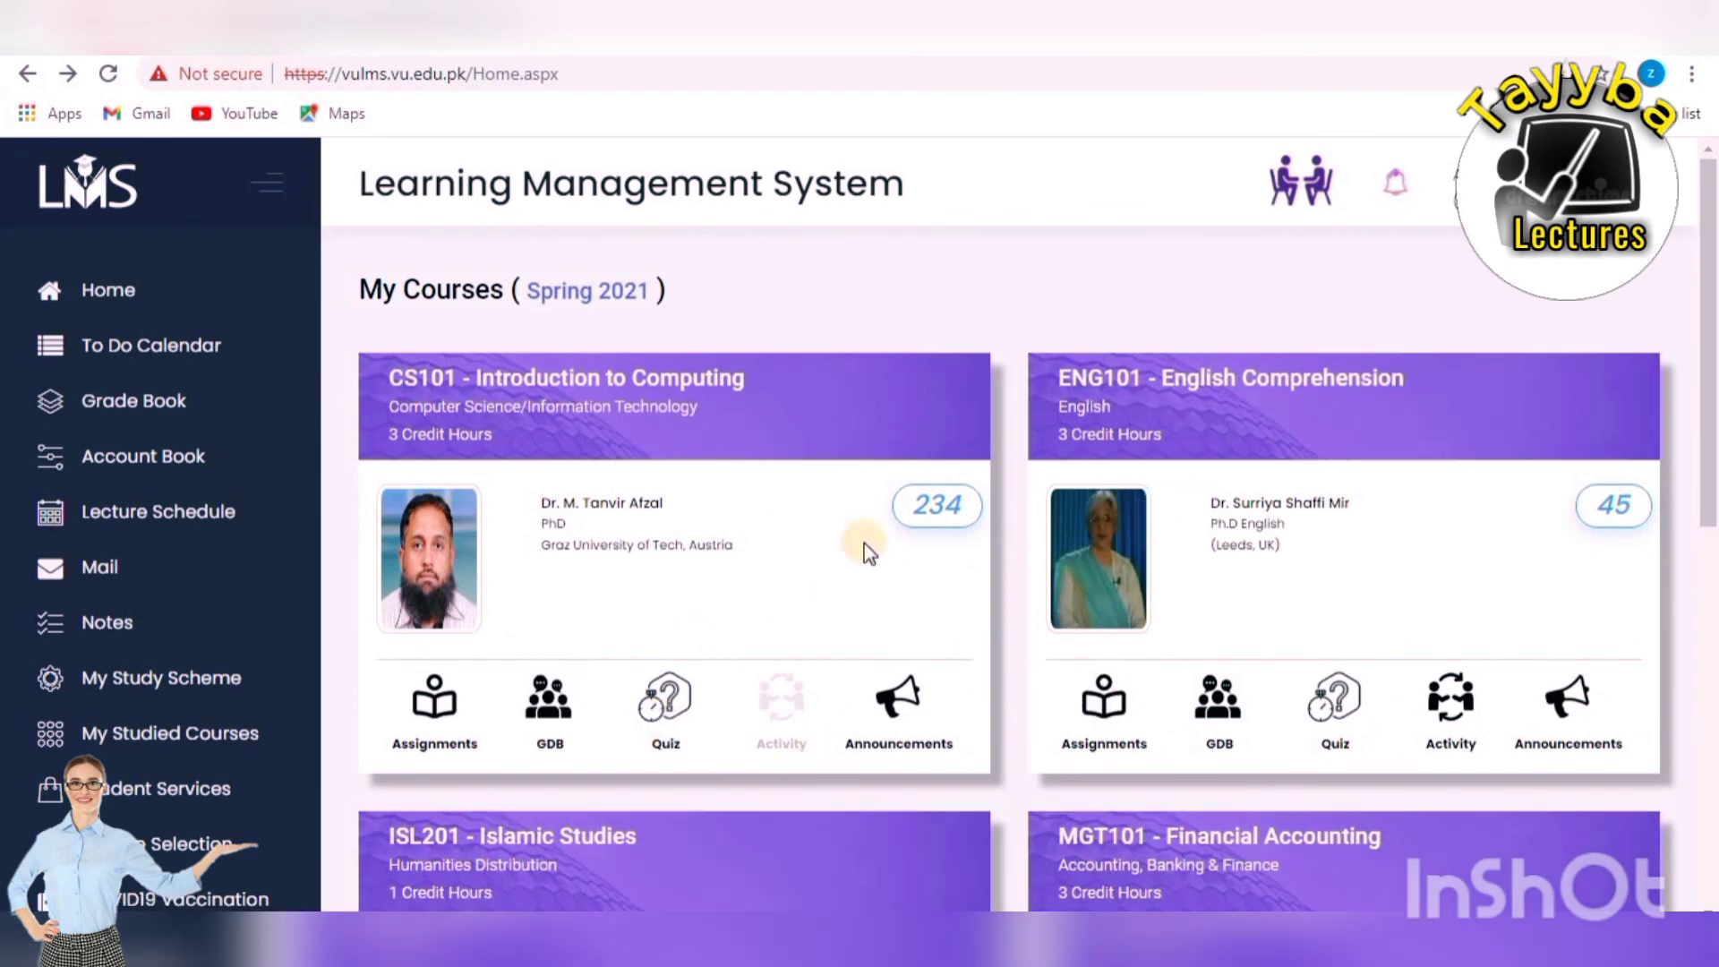
pyautogui.click(1439, 837)
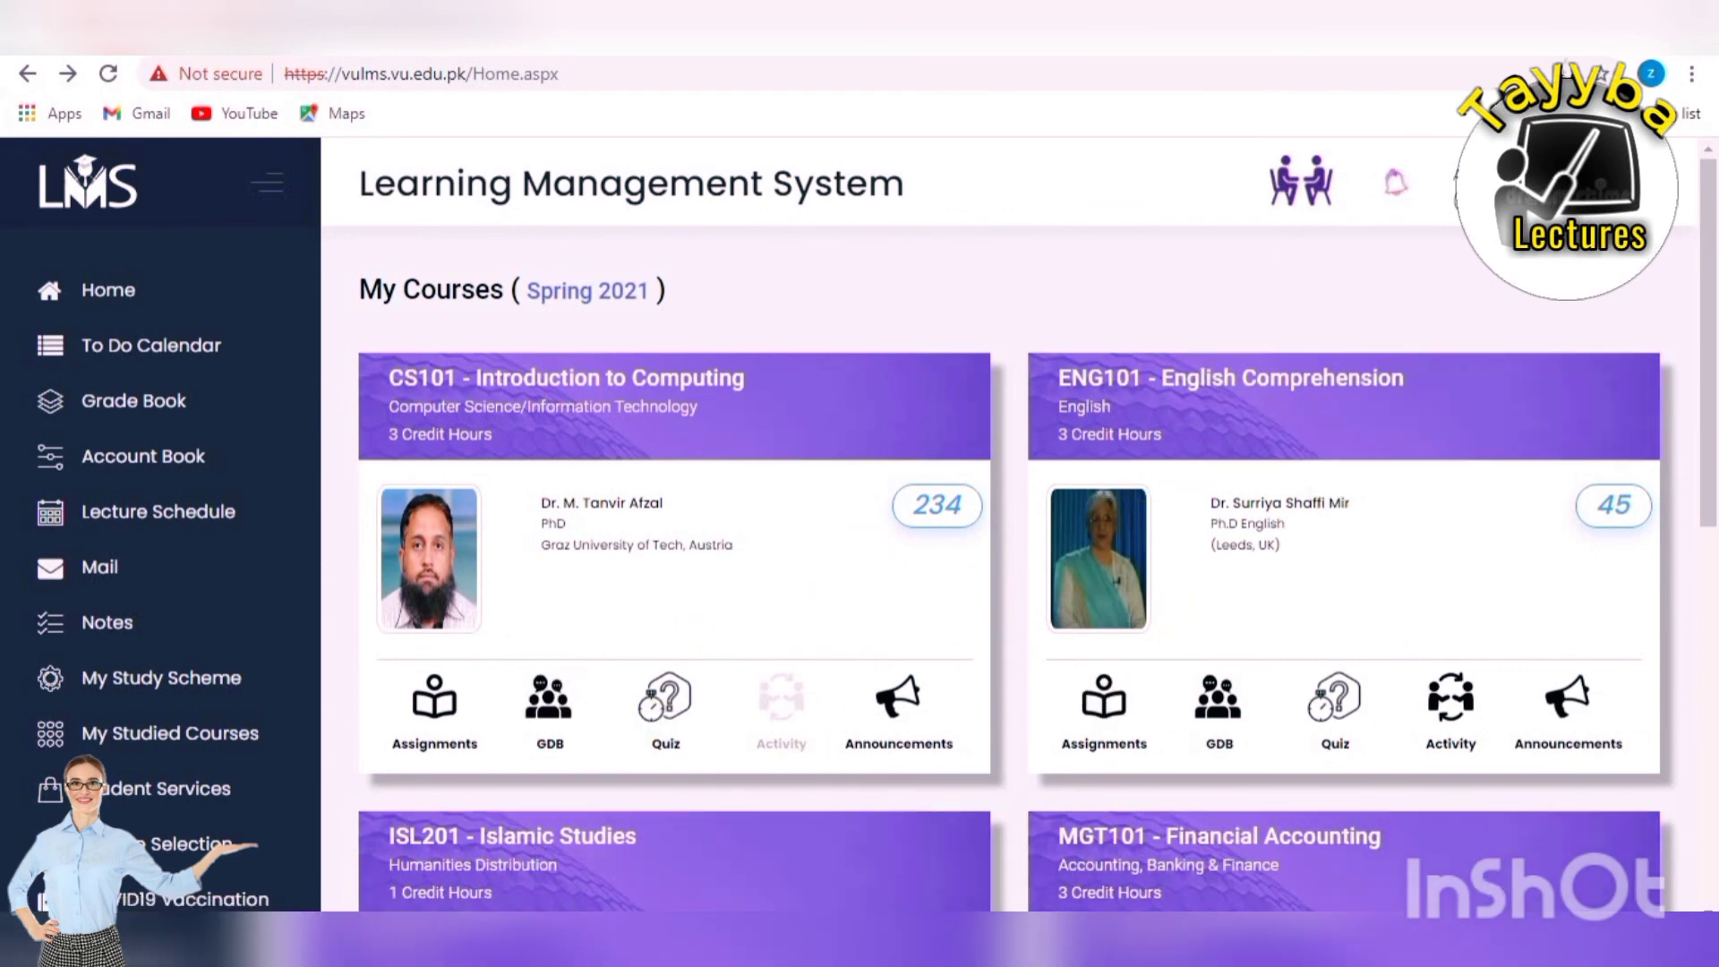